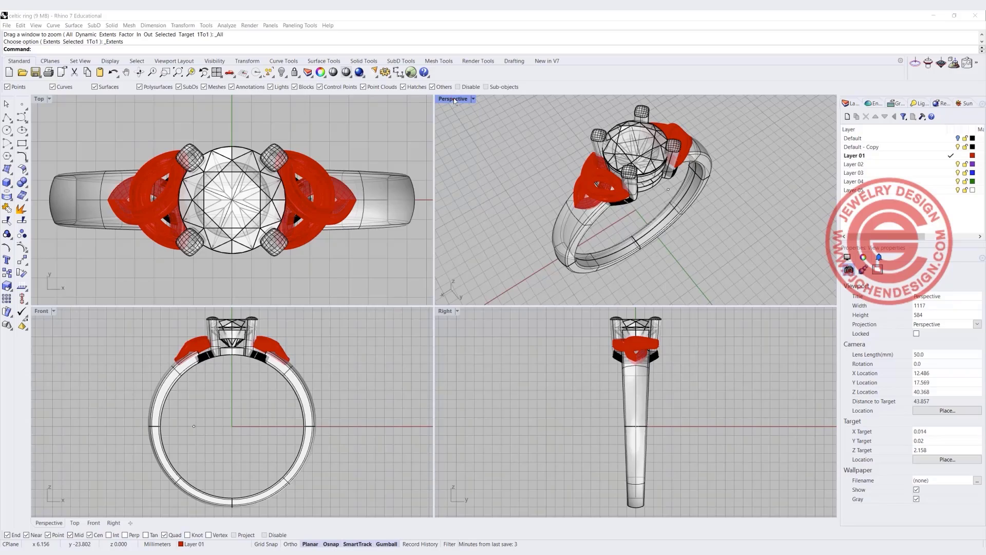
Examine the finished ring in the perspective view, focusing on the red Celtic knots on both shoulders.
{"action": "double_click", "coordinate": [452, 97]}
{"action": "right_click_drag", "start_coordinate": [492, 253], "coordinate": [438, 254]}
{"action": "left_click", "coordinate": [396, 210]}
{"action": "left_click", "coordinate": [548, 198]}
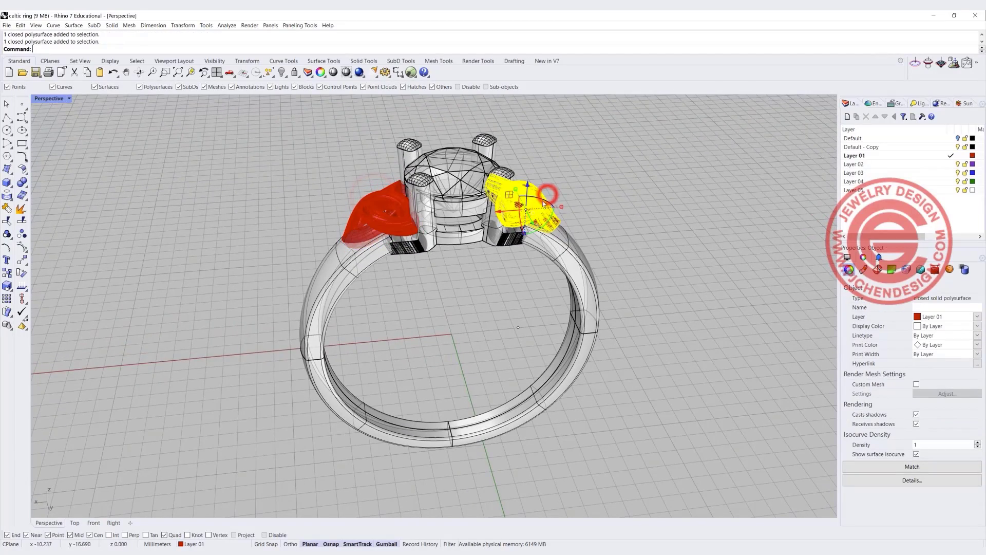
{"action": "left_click", "coordinate": [354, 269]}
{"action": "left_click", "coordinate": [412, 291]}
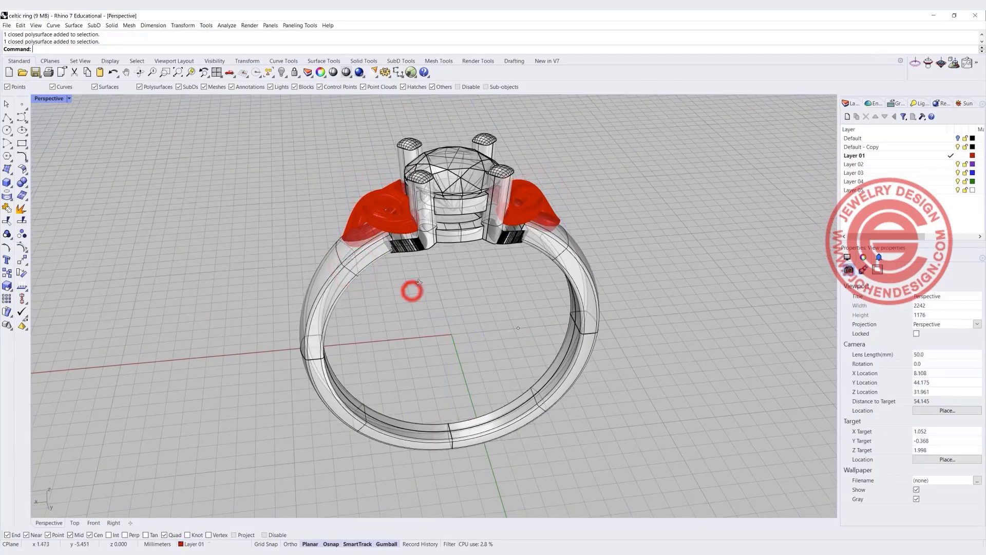
{"action": "right_click_drag", "start_coordinate": [412, 291], "coordinate": [380, 293]}
{"action": "scroll", "coordinate": [368, 300], "scroll_direction": "up", "scroll_amount": 5}
{"action": "scroll", "coordinate": [368, 300], "scroll_direction": "down", "scroll_amount": 3}
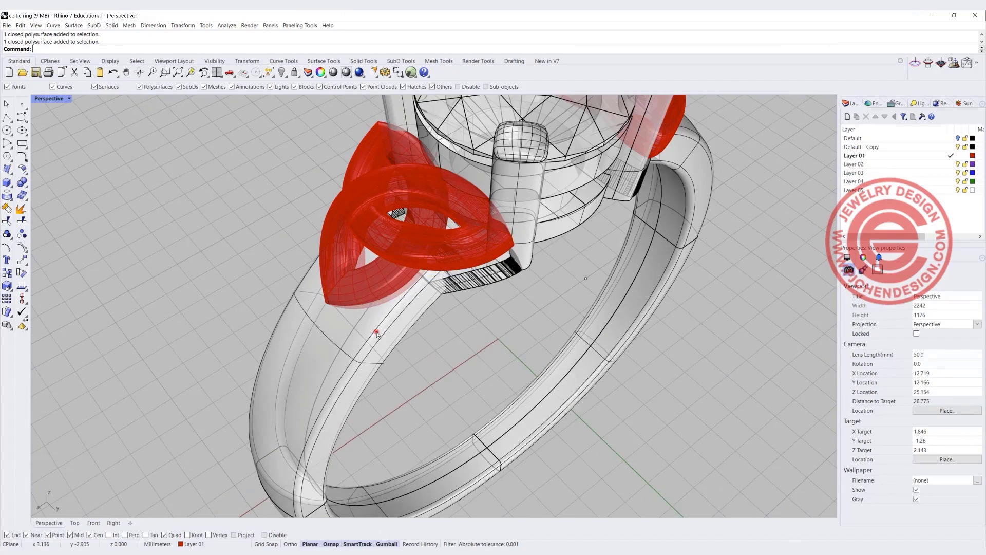
Examine the ring's shank, prong head and shoulder knots from above and from the side.
{"action": "left_click", "coordinate": [374, 330]}
{"action": "scroll", "coordinate": [531, 316], "scroll_direction": "down", "scroll_amount": 3}
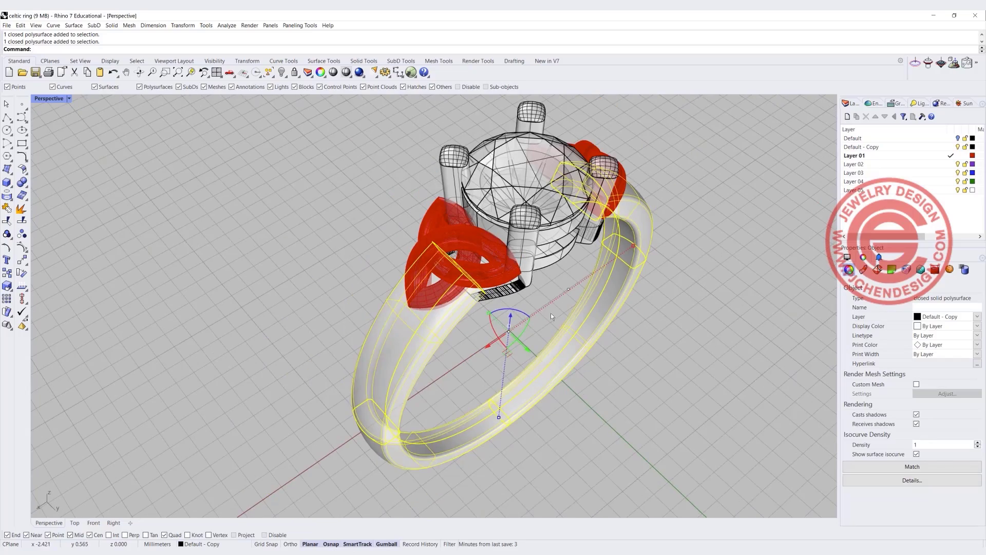
{"action": "left_click", "coordinate": [550, 313]}
{"action": "right_click_drag", "start_coordinate": [550, 313], "coordinate": [553, 364]}
{"action": "scroll", "coordinate": [475, 336], "scroll_direction": "up", "scroll_amount": 2}
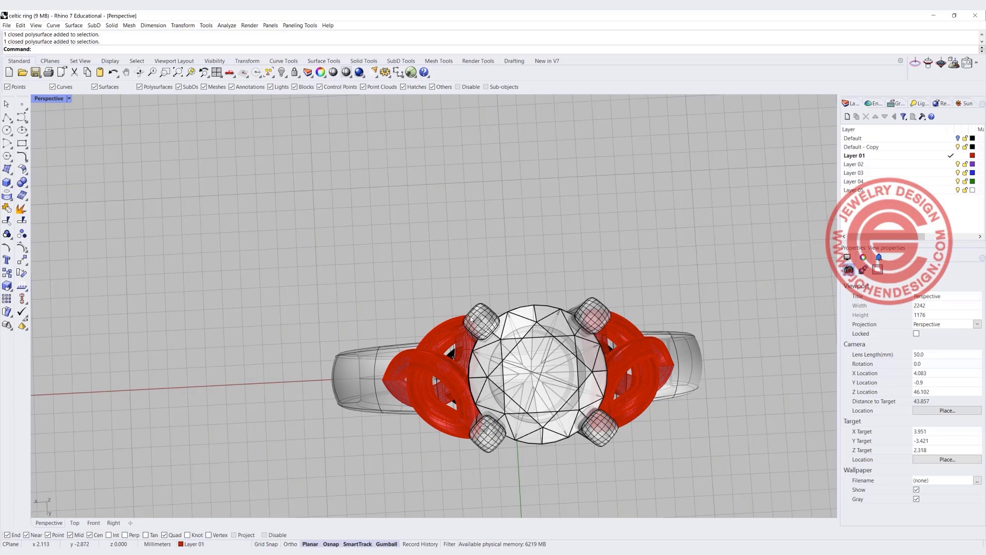
{"action": "left_click", "coordinate": [443, 381]}
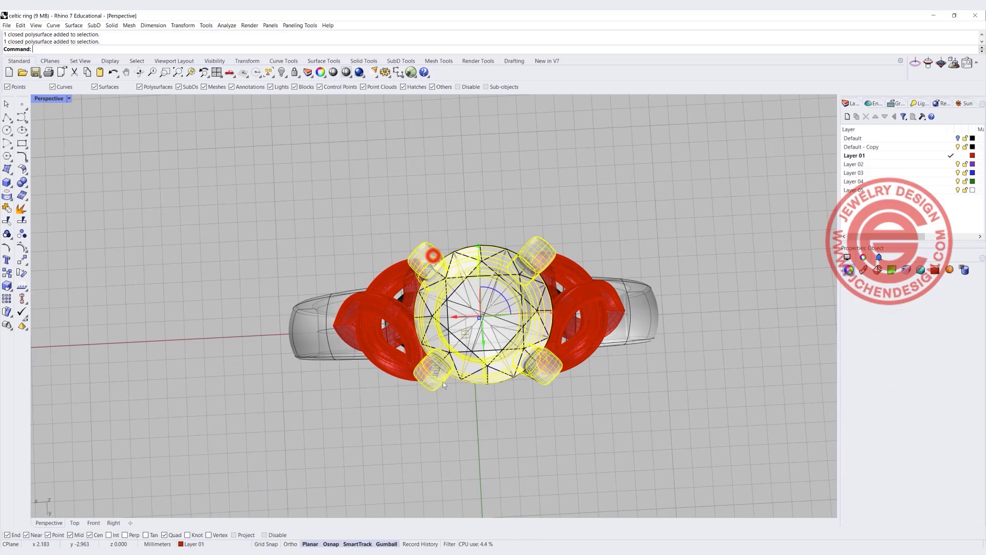
{"action": "right_click_drag", "start_coordinate": [531, 414], "coordinate": [503, 310]}
{"action": "scroll", "coordinate": [509, 288], "scroll_direction": "up", "scroll_amount": 4}
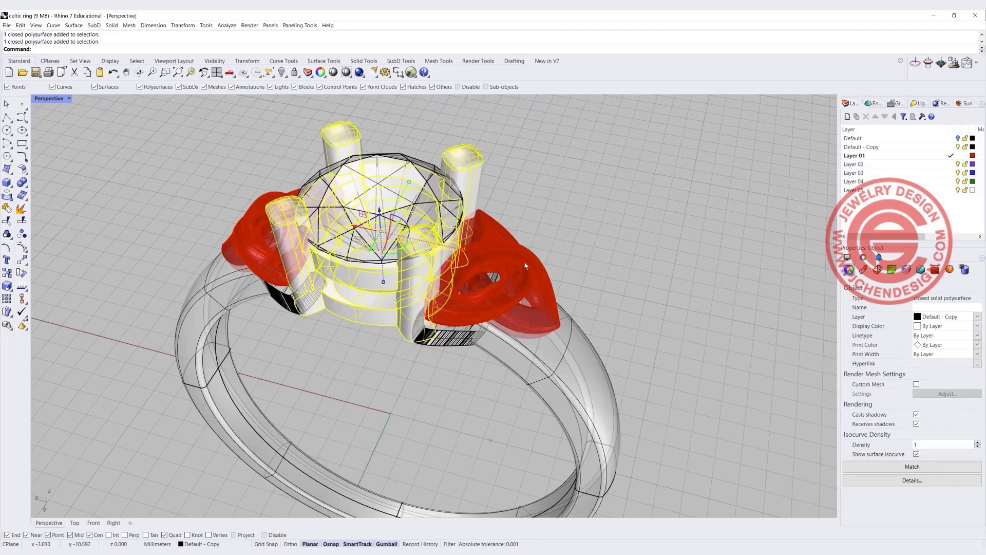
{"action": "left_click", "coordinate": [525, 261]}
{"action": "right_click_drag", "start_coordinate": [525, 261], "coordinate": [611, 300]}
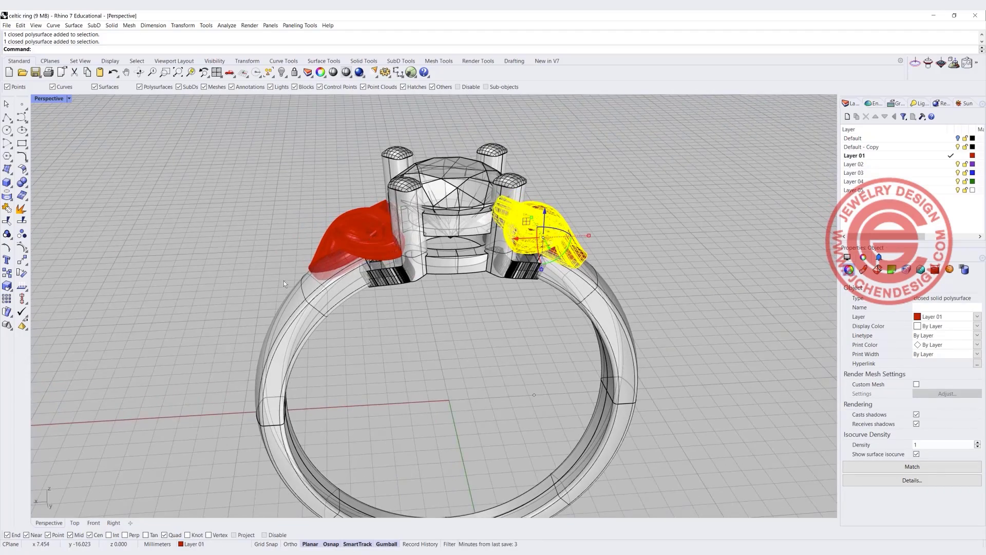
{"action": "scroll", "coordinate": [444, 321], "scroll_direction": "down", "scroll_amount": 4}
{"action": "right_click_drag", "start_coordinate": [443, 321], "coordinate": [421, 325]}
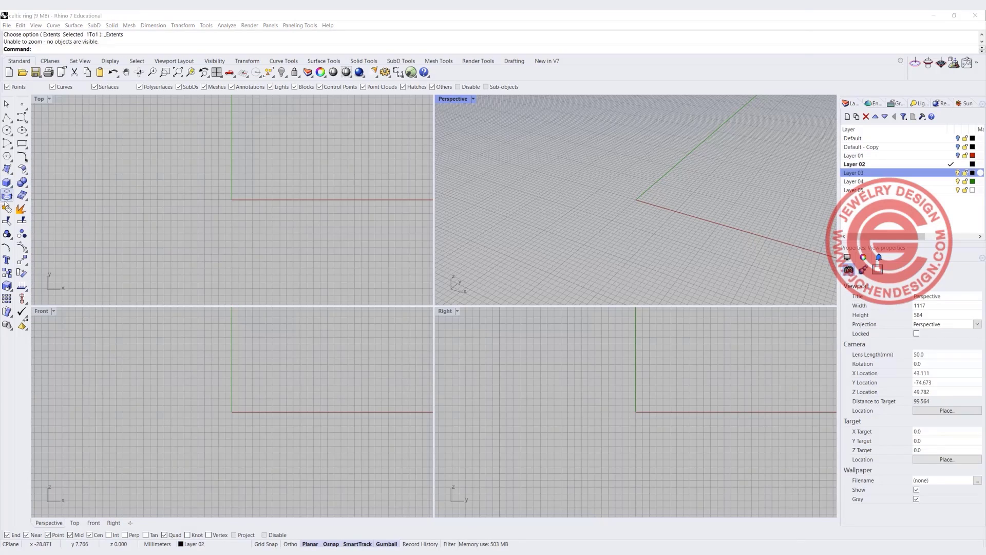
Draw a circle of 8 mm radius centred on the origin in the front view.
{"action": "left_click", "coordinate": [7, 130]}
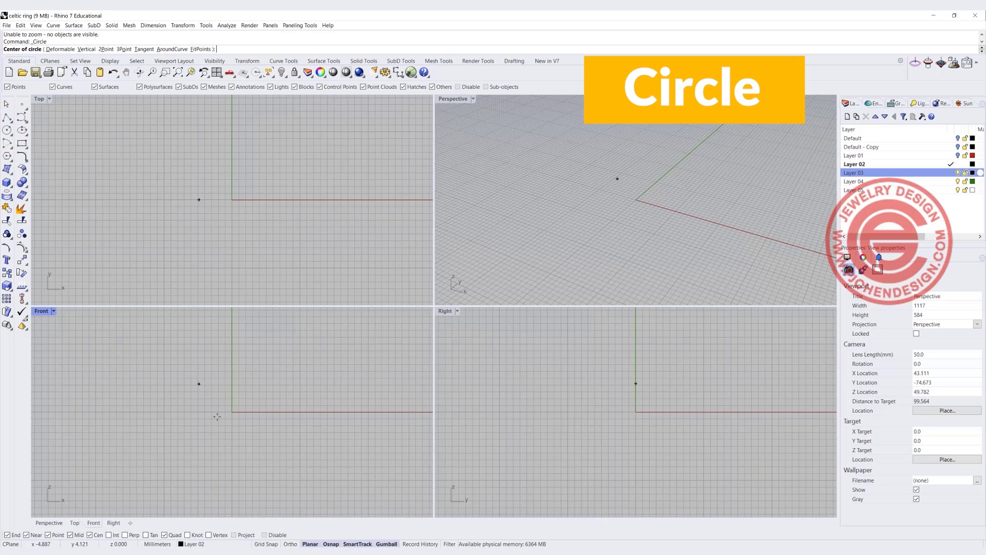
{"action": "type", "text": "0"}
{"action": "key", "text": "Return"}
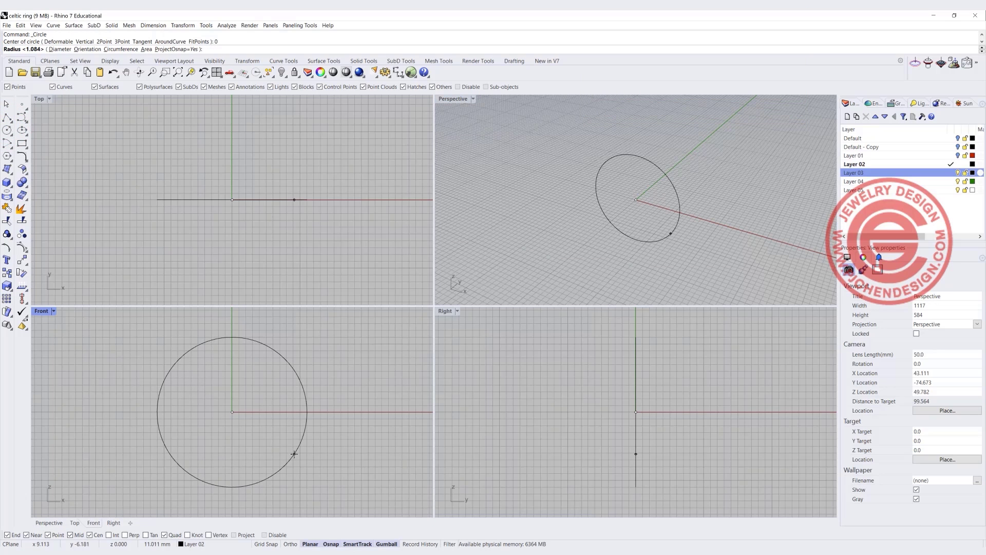
{"action": "type", "text": "8"}
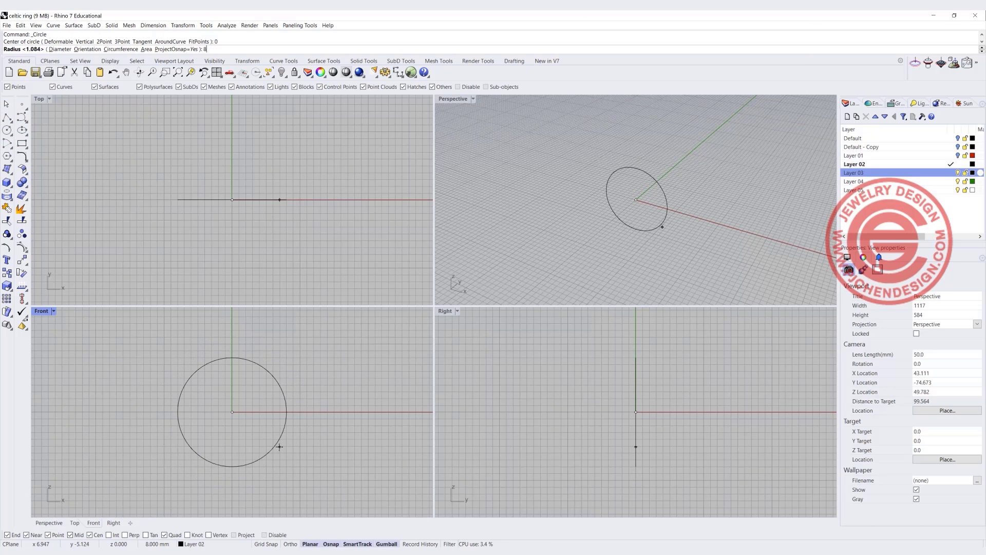
{"action": "key", "text": "Return"}
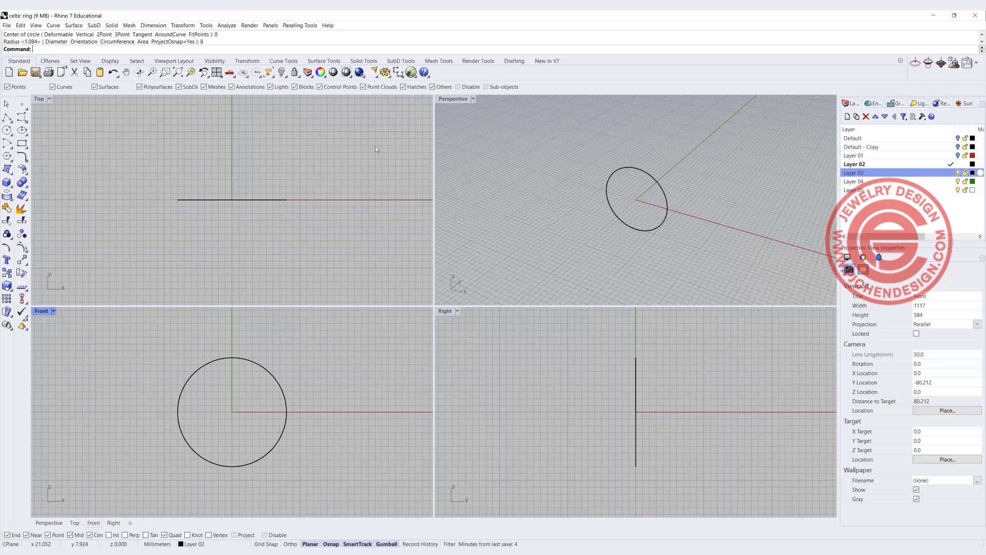
Add a 5 mm brilliant-cut stone at the origin and move it up about 11 mm, above the circle.
{"action": "left_click", "coordinate": [346, 148]}
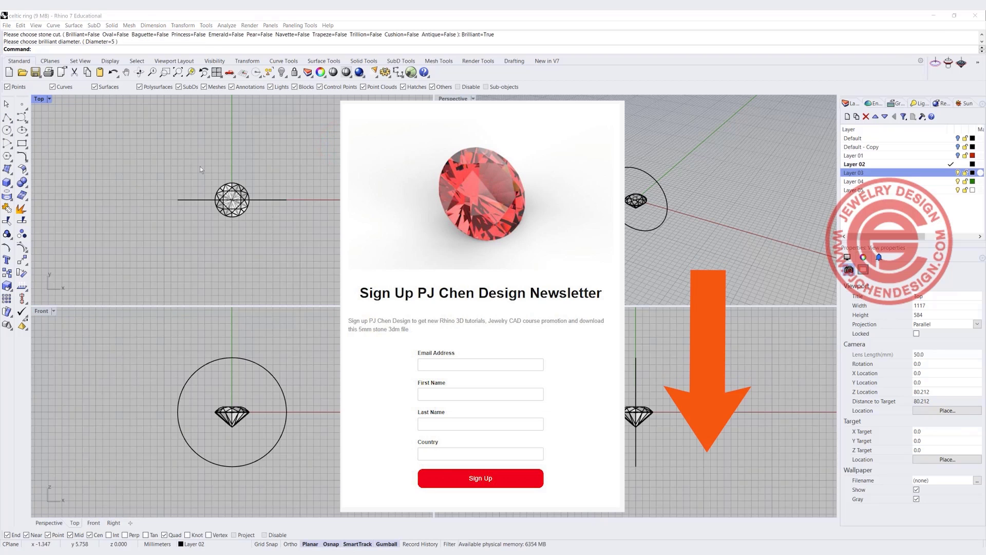
{"action": "left_click_drag", "start_coordinate": [211, 156], "coordinate": [257, 231]}
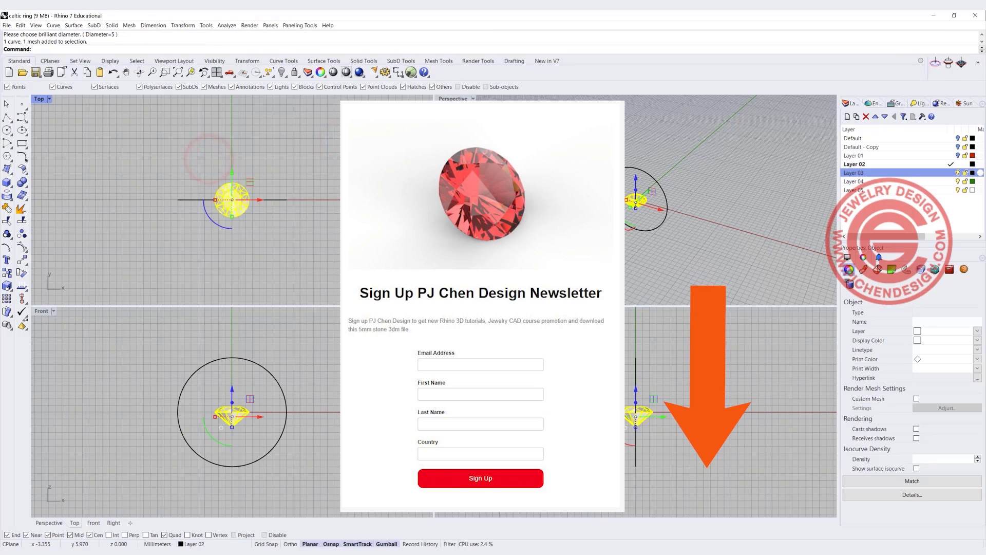
{"action": "left_click_drag", "start_coordinate": [232, 388], "coordinate": [251, 320]}
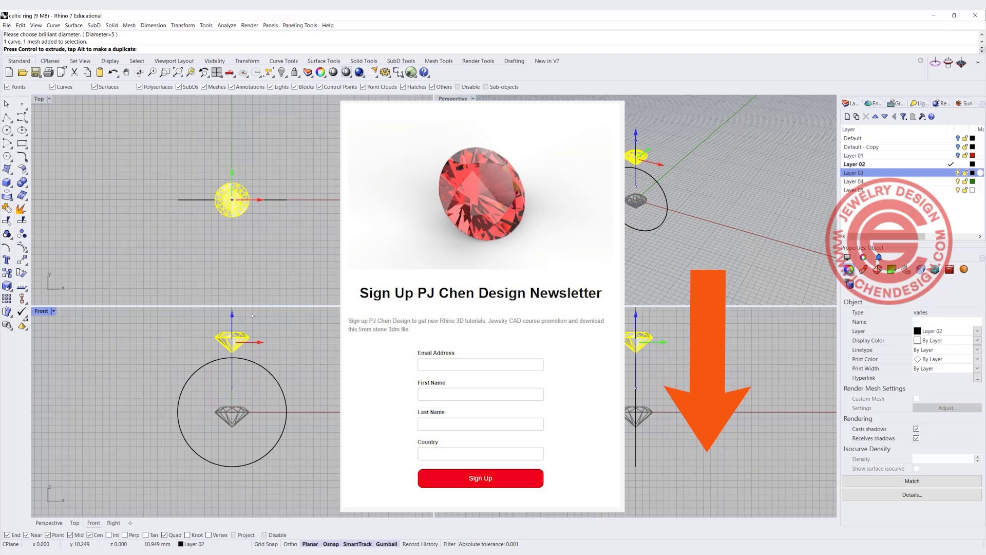
{"action": "left_click", "coordinate": [279, 227]}
{"action": "scroll", "coordinate": [279, 227], "scroll_direction": "up", "scroll_amount": 8}
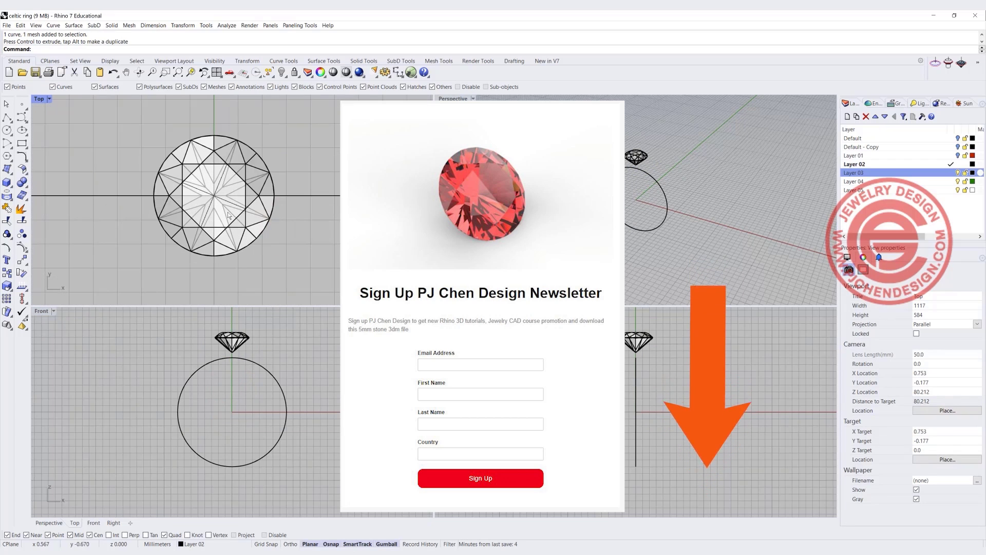
Try scaling the selected stone in the top view and undo the scaling.
{"action": "left_click_drag", "start_coordinate": [300, 249], "coordinate": [252, 239]}
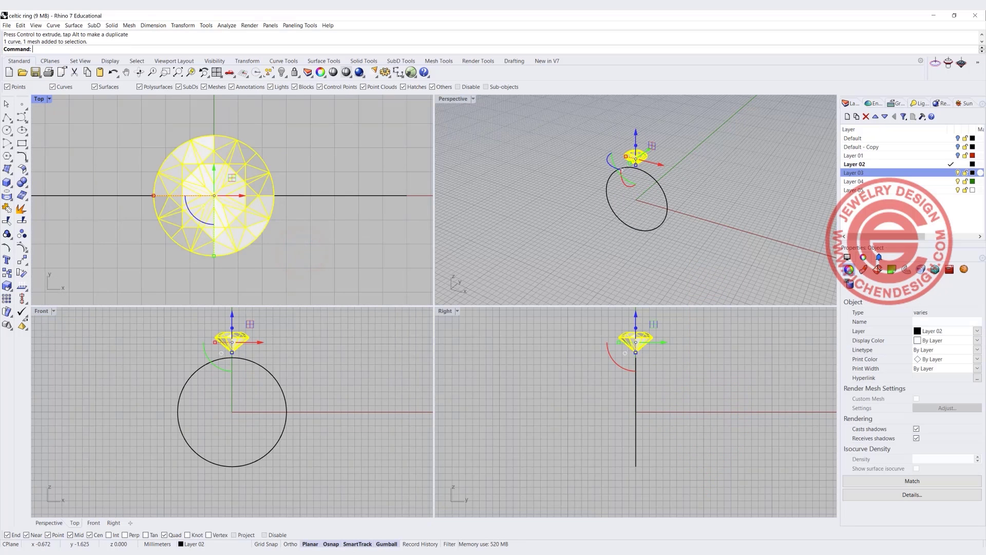
{"action": "left_click", "coordinate": [317, 238]}
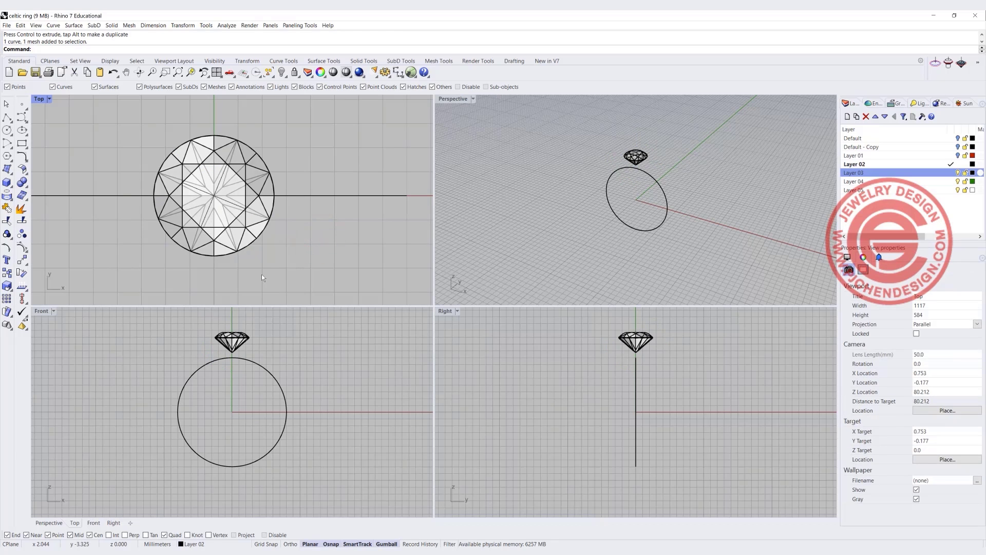
{"action": "left_click_drag", "start_coordinate": [282, 256], "coordinate": [156, 233]}
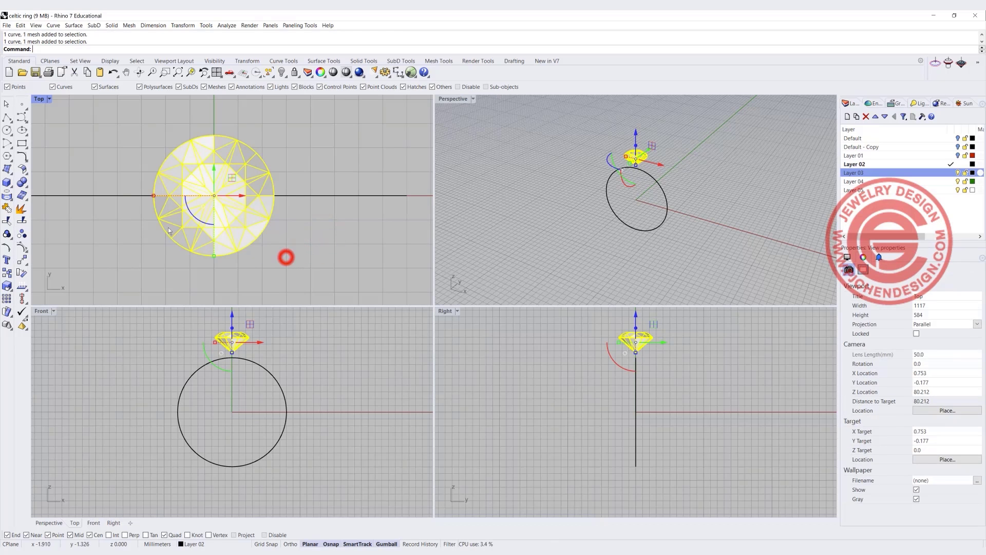
{"action": "left_click", "coordinate": [294, 238]}
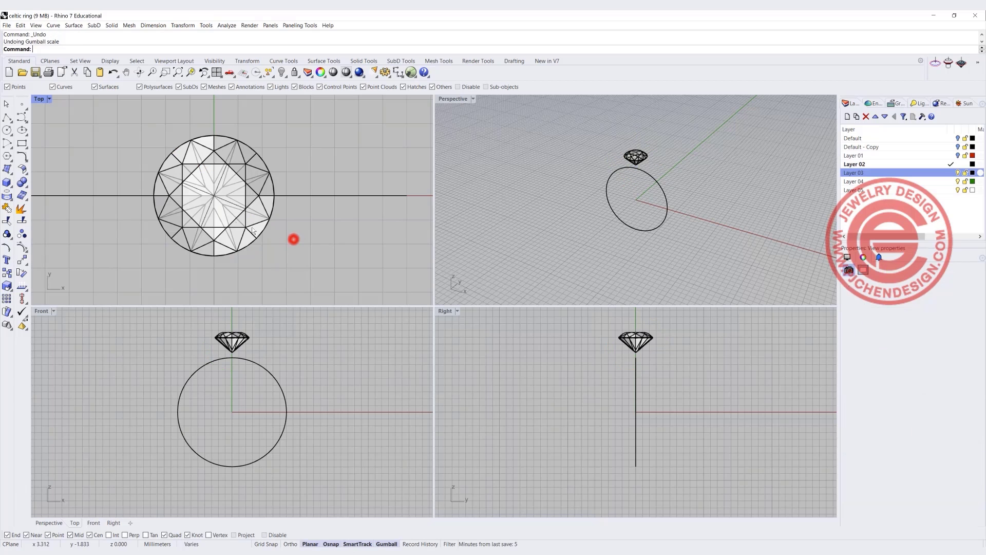
{"action": "key", "text": "ctrl+z"}
{"action": "left_click", "coordinate": [306, 257]}
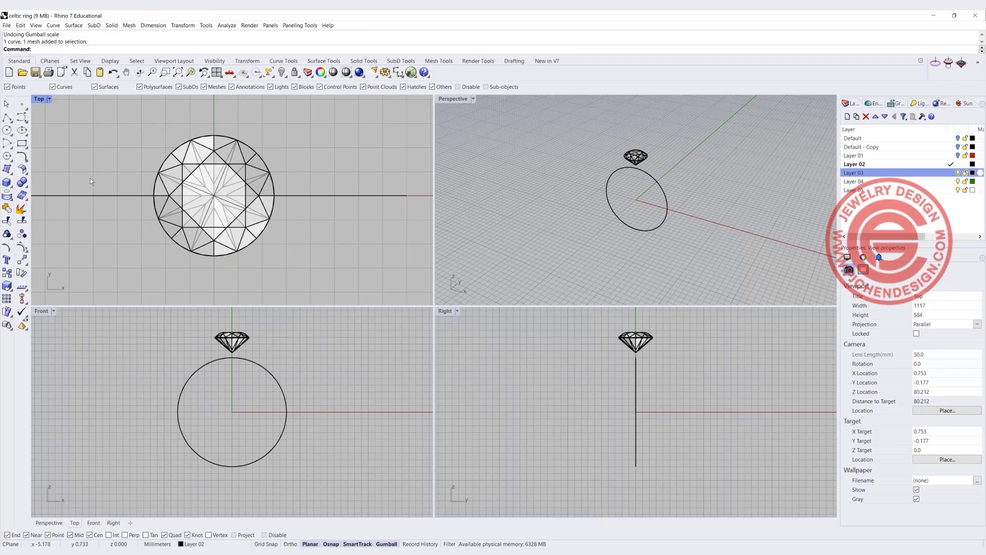
Build a vertical tube at the origin with object snaps disabled: outer radius about 2.4 mm, inner radius about 1.5 mm, height about 4.4 mm.
{"action": "left_click", "coordinate": [7, 183]}
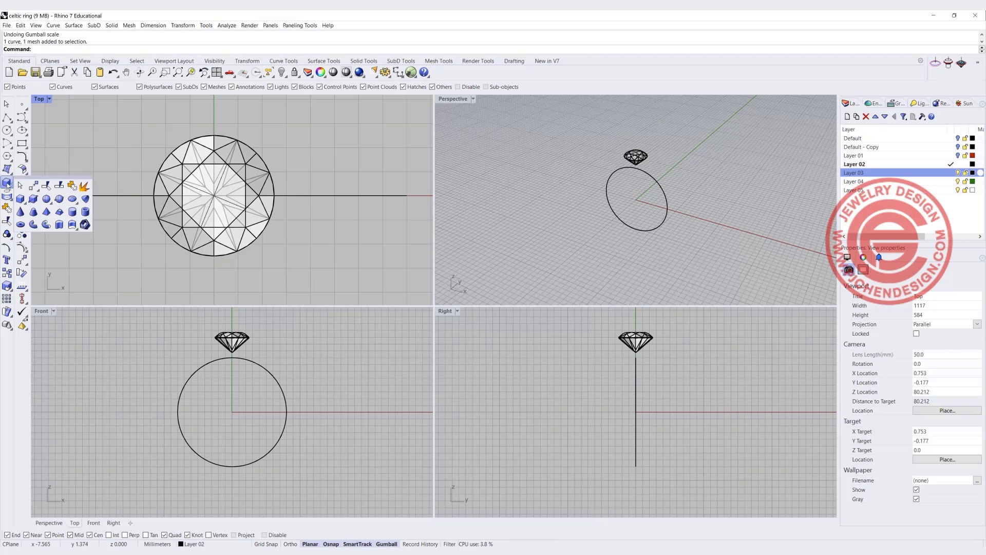
{"action": "left_click", "coordinate": [86, 212]}
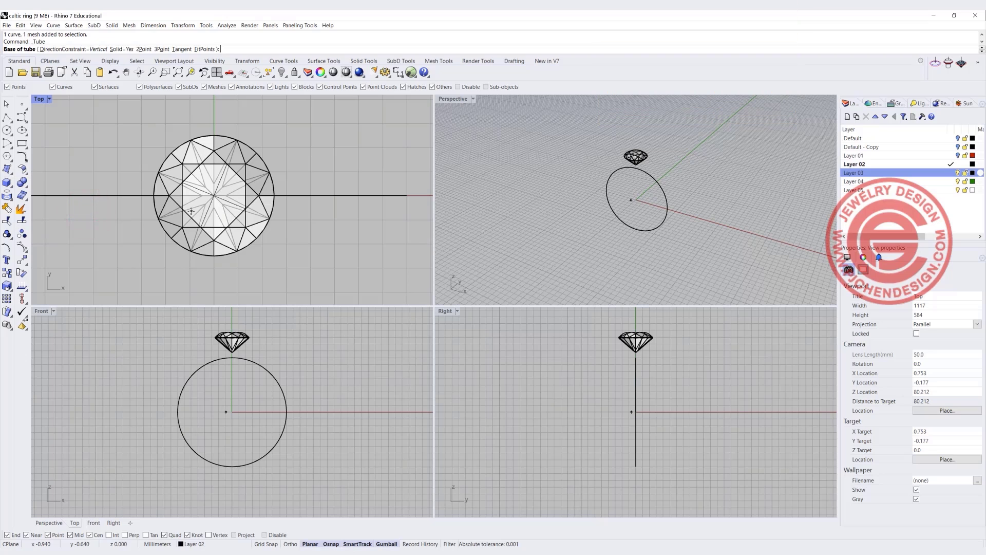
{"action": "type", "text": "0"}
{"action": "key", "text": "Return"}
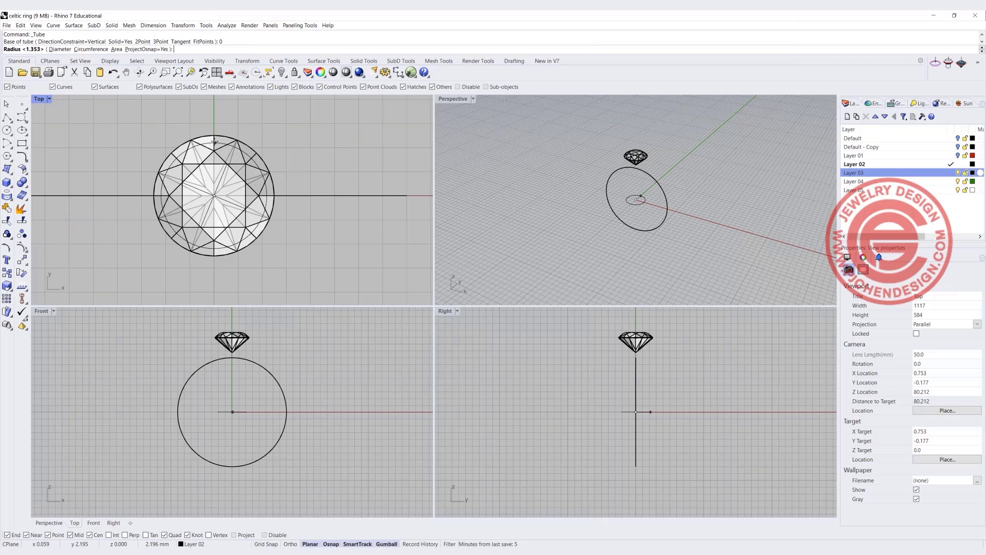
{"action": "scroll", "coordinate": [215, 139], "scroll_direction": "up", "scroll_amount": 4}
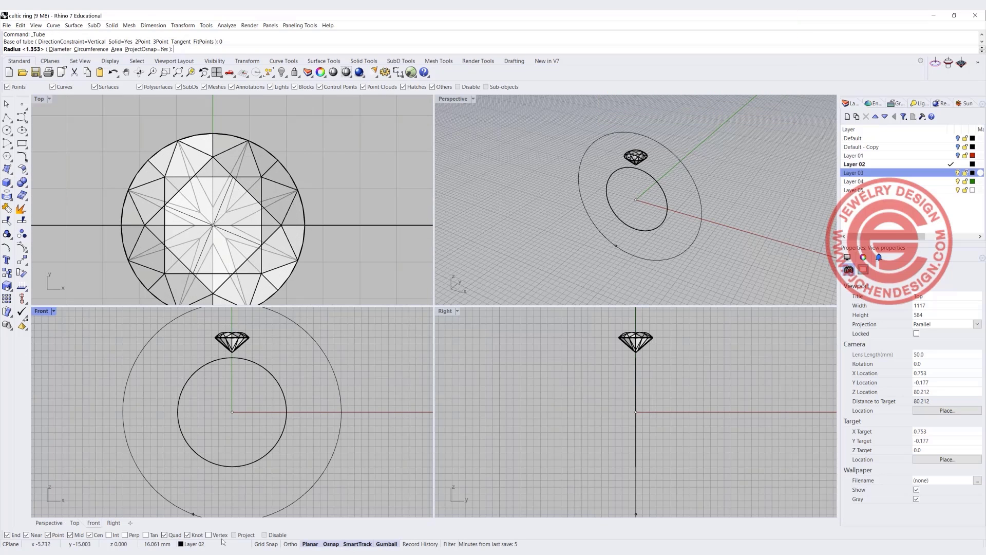
{"action": "left_click", "coordinate": [264, 535]}
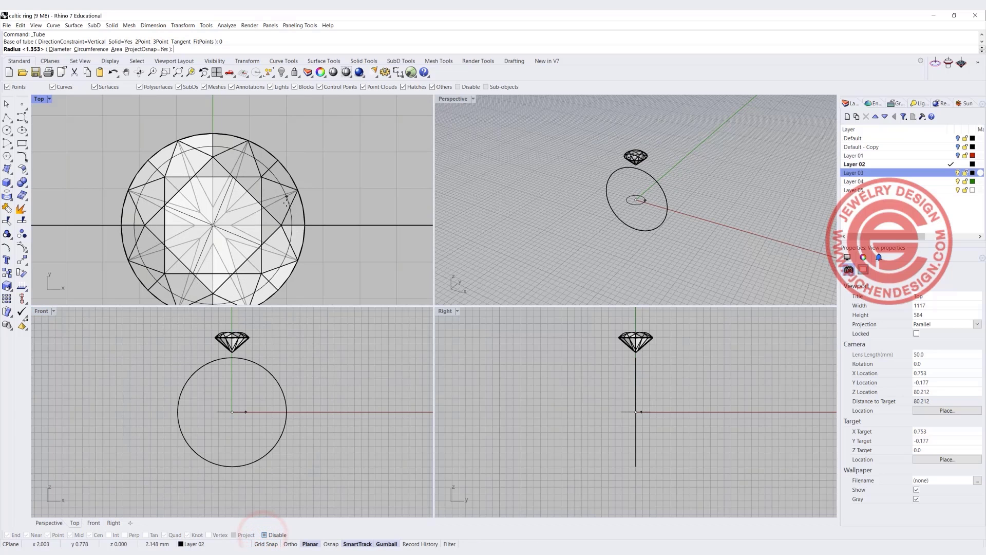
{"action": "key", "text": "F8"}
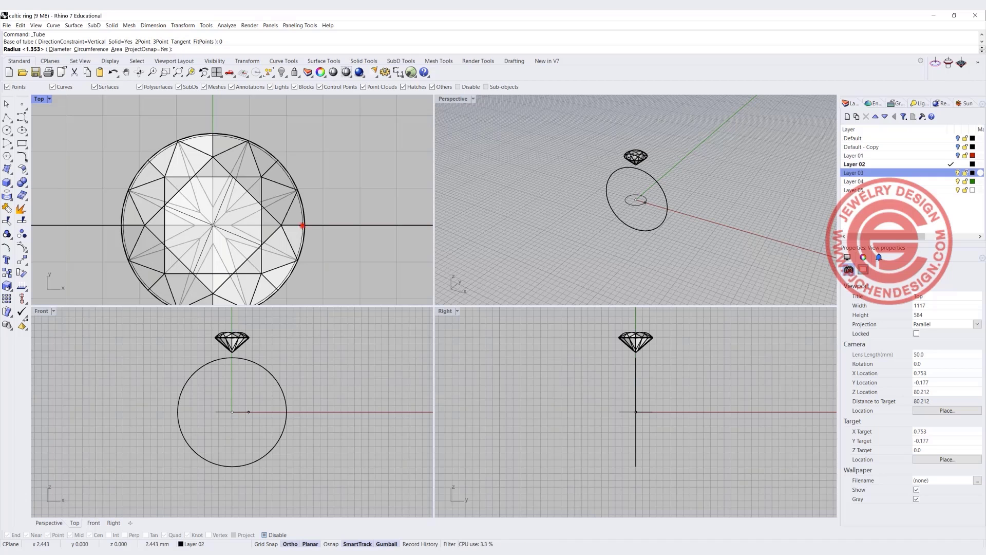
{"action": "left_click", "coordinate": [303, 225]}
{"action": "key", "text": "F8"}
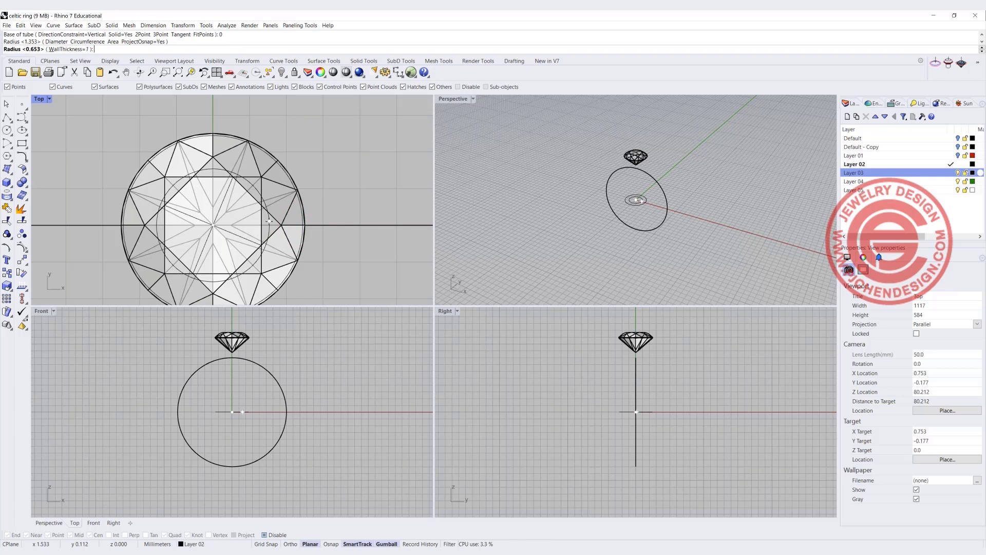
{"action": "left_click", "coordinate": [269, 222]}
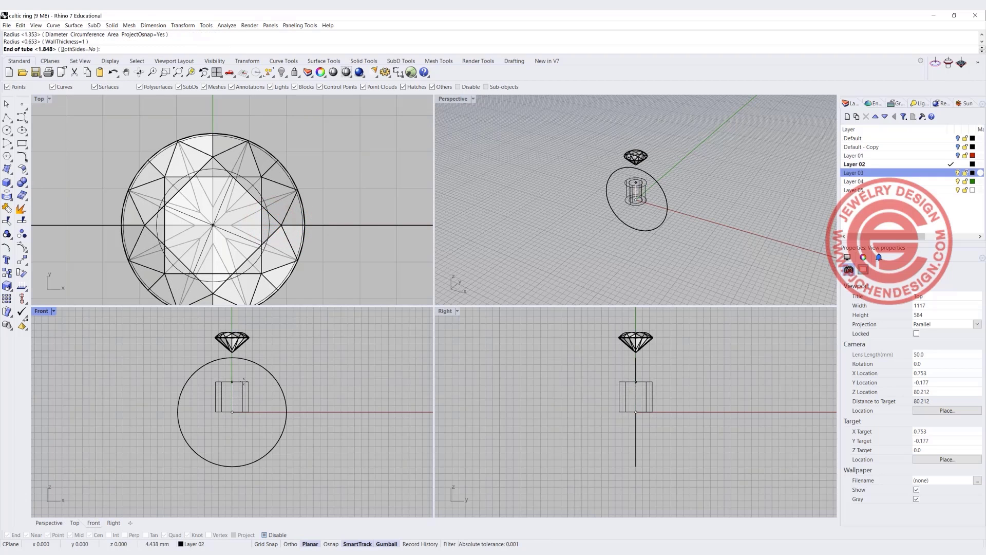
{"action": "left_click", "coordinate": [244, 381]}
Move the tube up about 6 mm in the front view so its upper rim meets the stone's girdle.
{"action": "left_click", "coordinate": [214, 393]}
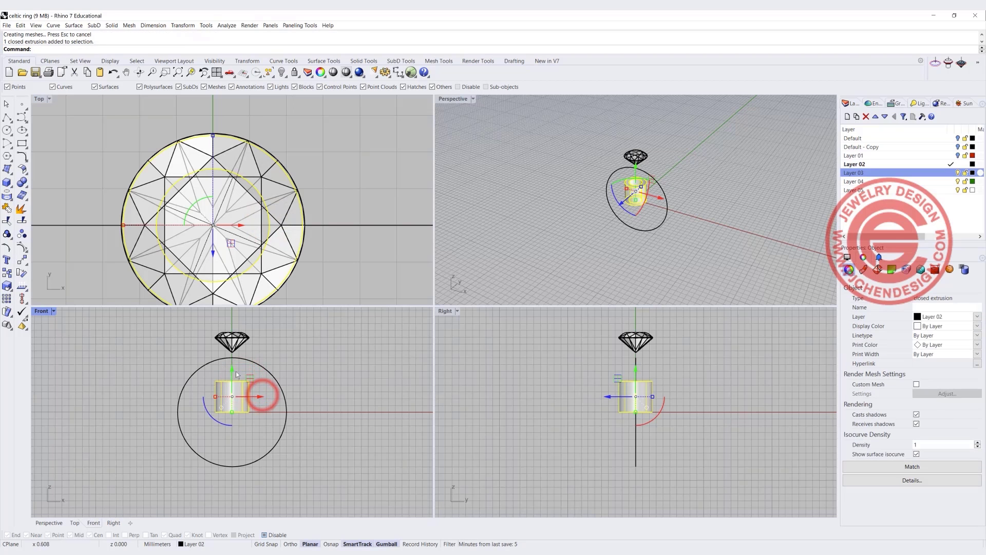
{"action": "scroll", "coordinate": [232, 368], "scroll_direction": "up", "scroll_amount": 3}
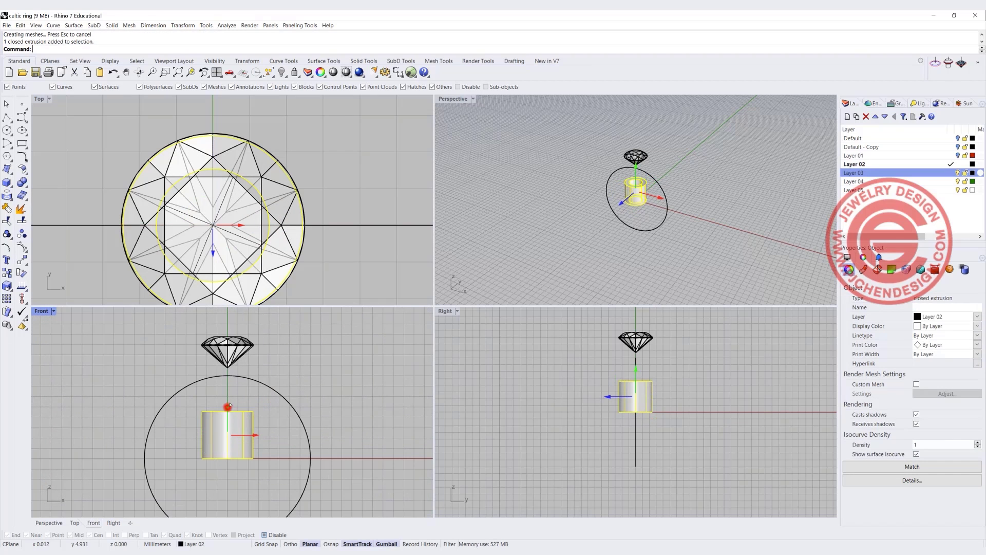
{"action": "left_click_drag", "start_coordinate": [225, 400], "coordinate": [225, 338]}
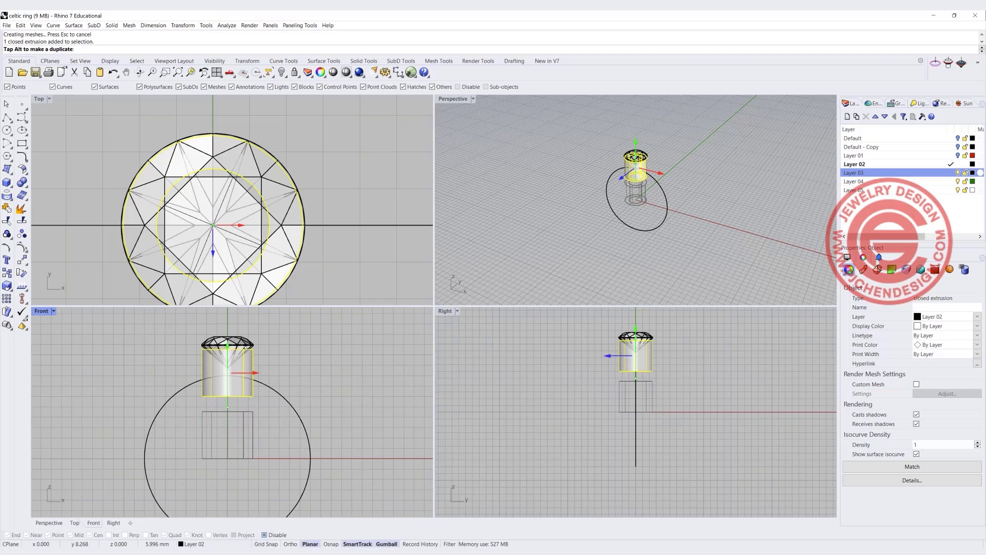
{"action": "left_click", "coordinate": [303, 369]}
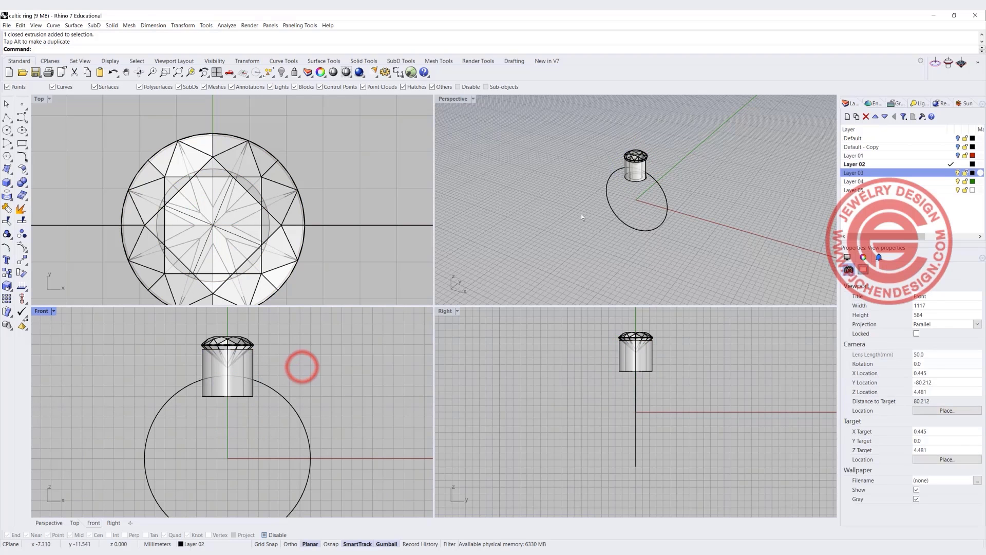
Scale only the tube's bottom face inward slightly so the tube tapers toward its base.
{"action": "right_click_drag", "start_coordinate": [581, 213], "coordinate": [687, 146]}
{"action": "scroll", "coordinate": [668, 206], "scroll_direction": "up", "scroll_amount": 8}
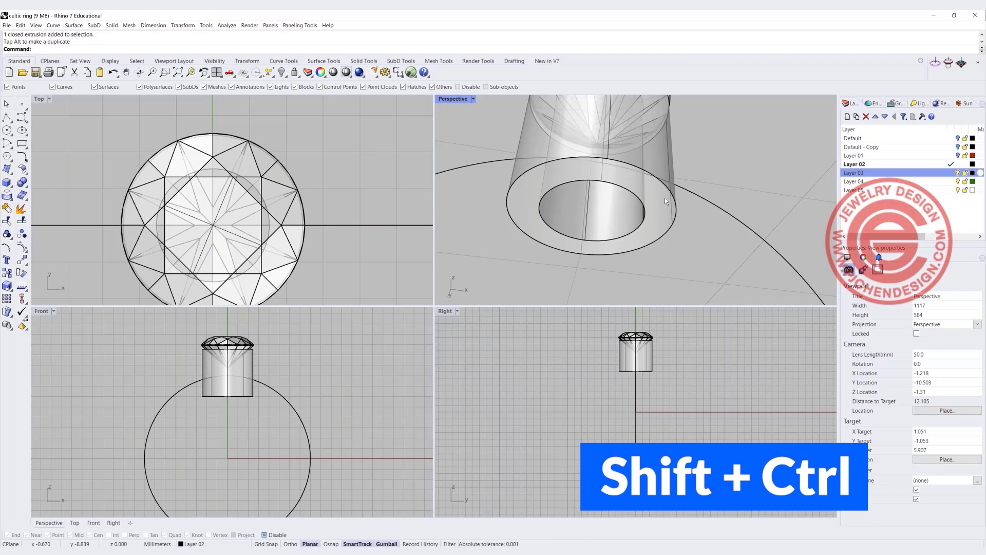
{"action": "left_click", "coordinate": [656, 209], "text": "ctrl+shift"}
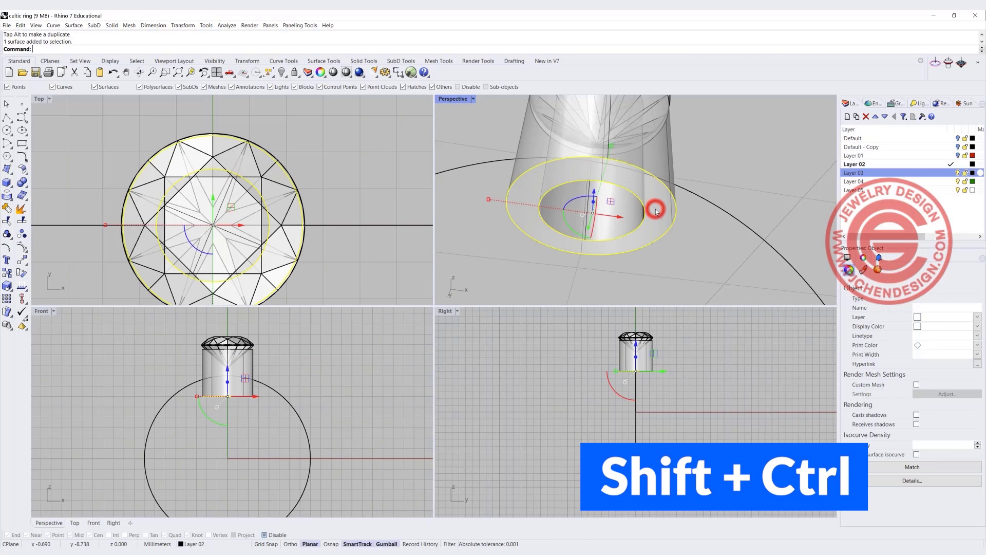
{"action": "left_click_drag", "start_coordinate": [649, 208], "coordinate": [498, 205]}
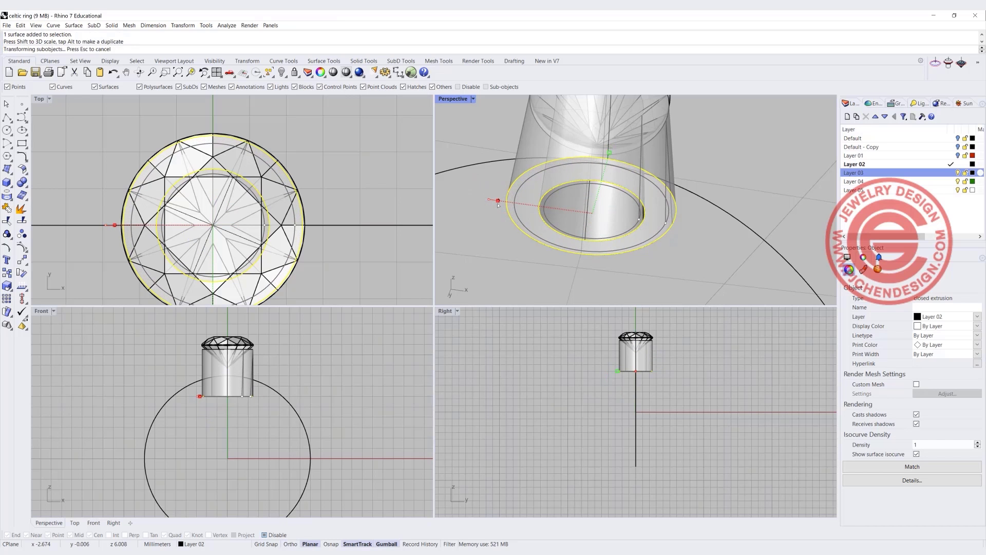
{"action": "left_click", "coordinate": [449, 244]}
{"action": "right_click_drag", "start_coordinate": [449, 244], "coordinate": [537, 251]}
{"action": "scroll", "coordinate": [307, 164], "scroll_direction": "down", "scroll_amount": 3}
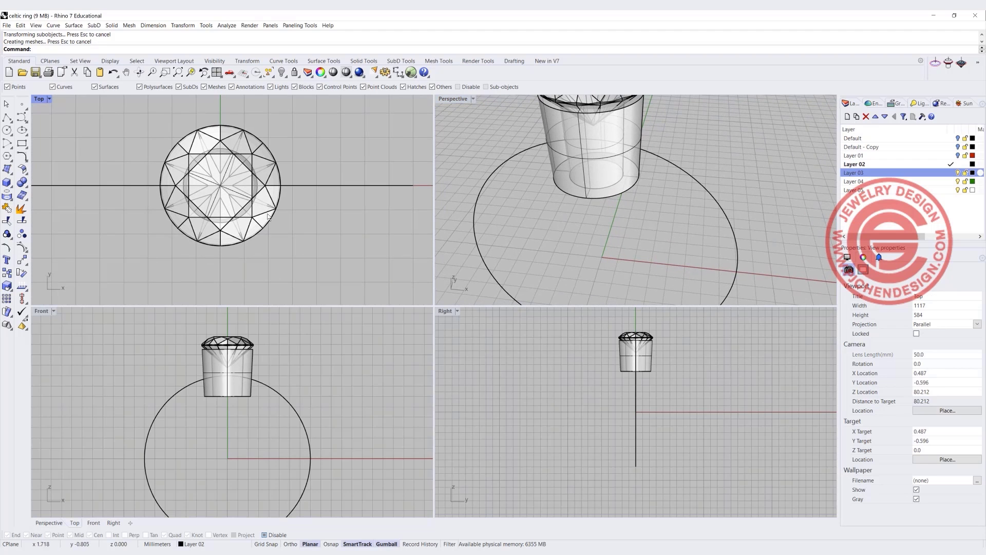
Draw a slightly slanted straight polyline about 7 mm long beside the stone and tube in the front view, as the prong's center line.
{"action": "left_click", "coordinate": [7, 118]}
{"action": "scroll", "coordinate": [258, 333], "scroll_direction": "up", "scroll_amount": 2}
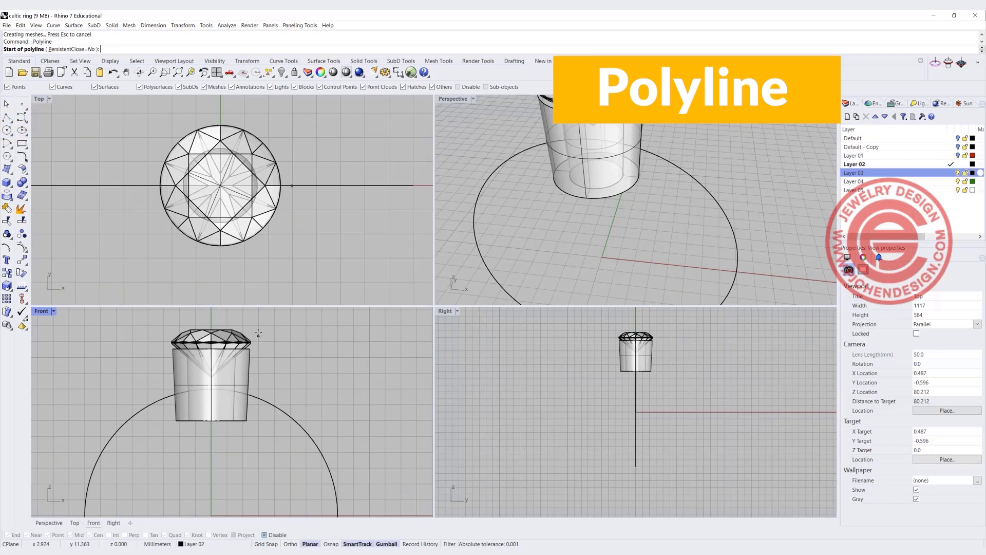
{"action": "left_click", "coordinate": [259, 321]}
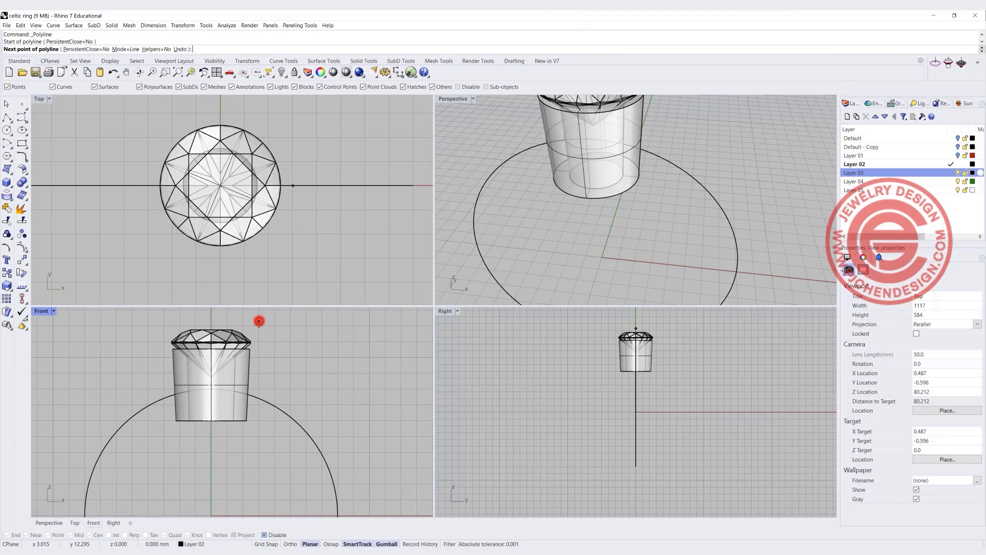
{"action": "left_click", "coordinate": [254, 432]}
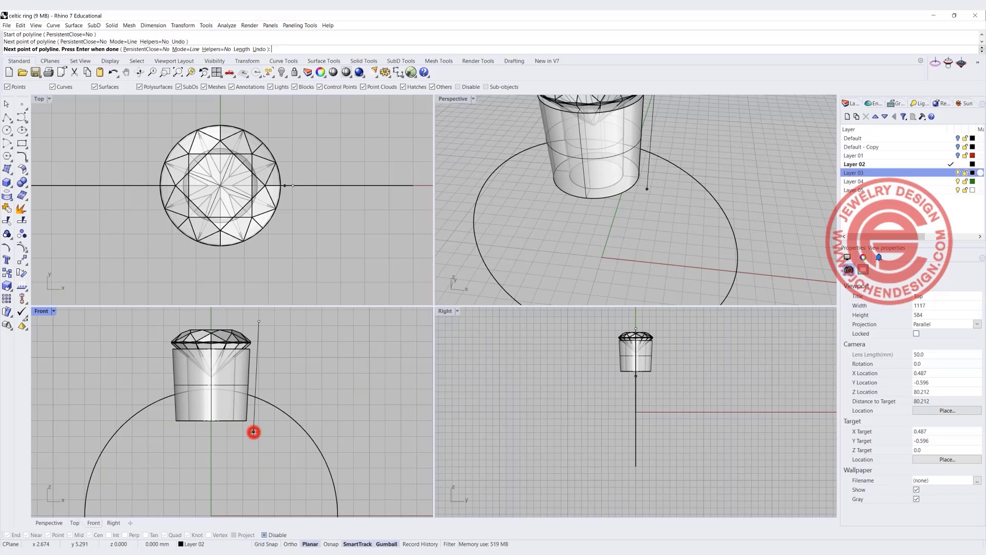
{"action": "right_click", "coordinate": [255, 431]}
{"action": "key", "text": "Up"}
{"action": "right_click_drag", "start_coordinate": [54, 369], "coordinate": [50, 381]}
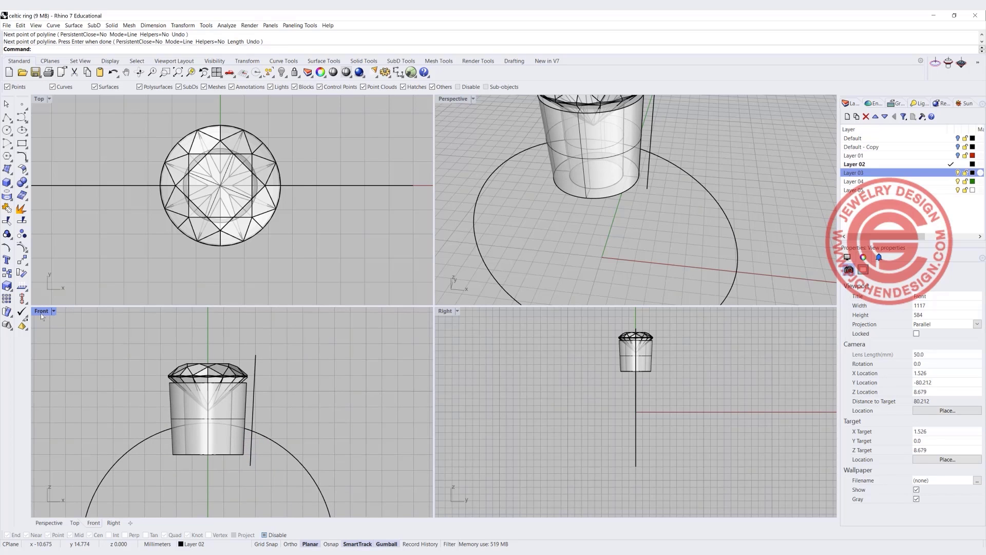
Build a round-capped pipe along the slanted line with a start and end radius of about 0.69 mm.
{"action": "left_click", "coordinate": [255, 359]}
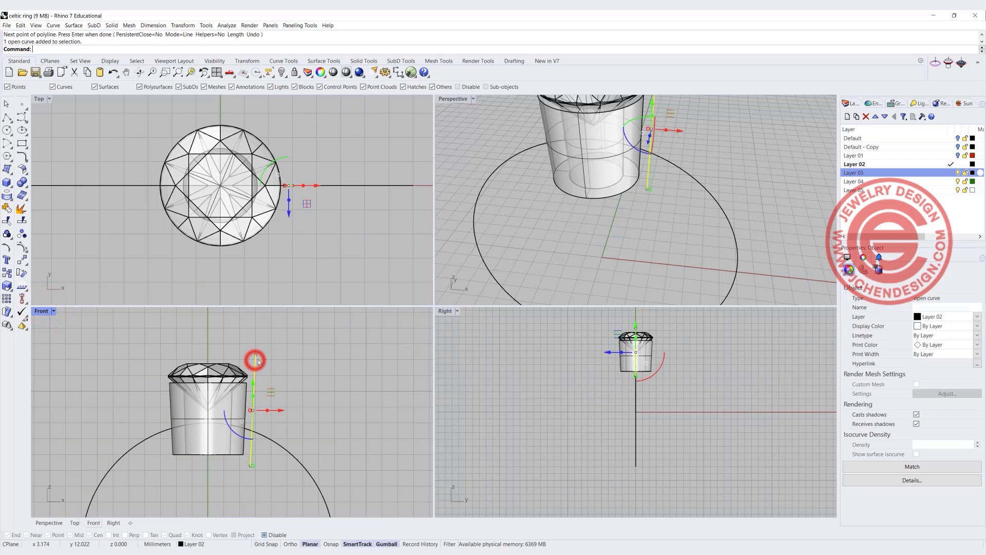
{"action": "left_click", "coordinate": [8, 183]}
{"action": "left_click", "coordinate": [47, 224]}
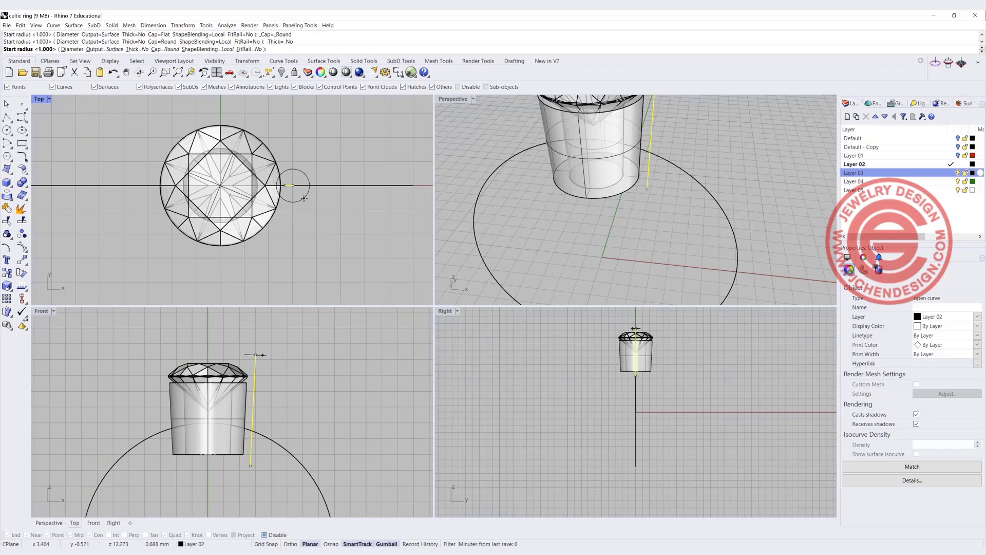
{"action": "left_click", "coordinate": [304, 198]}
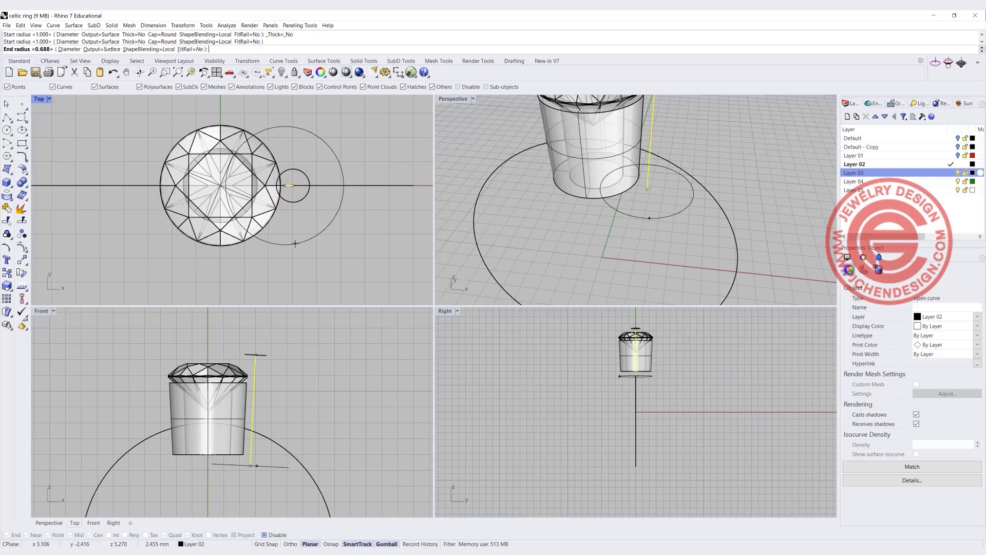
{"action": "key", "text": "Return"}
{"action": "key", "text": "Return"}
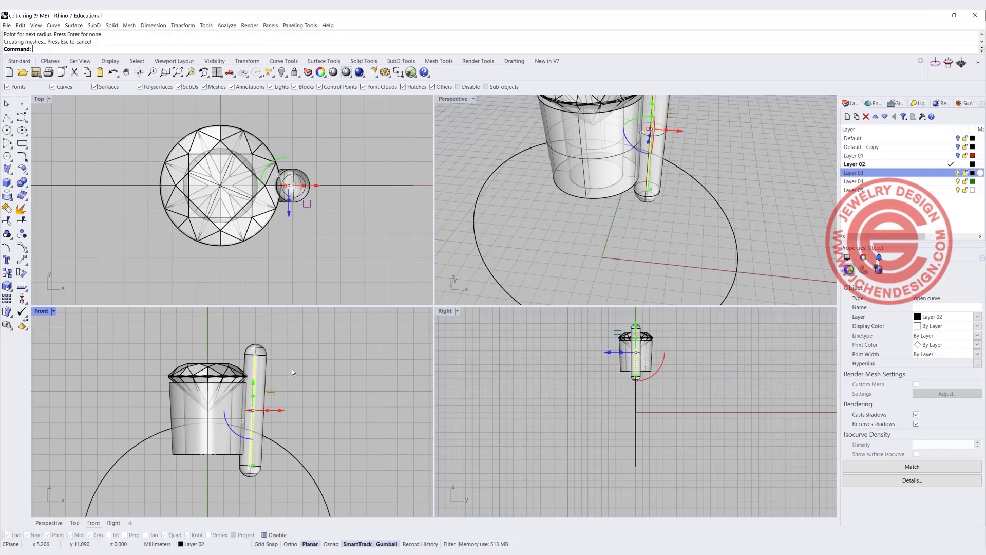
Move the prong together with its center line slightly toward the stone in the front view so it overlaps the girdle.
{"action": "scroll", "coordinate": [293, 191], "scroll_direction": "up", "scroll_amount": 4}
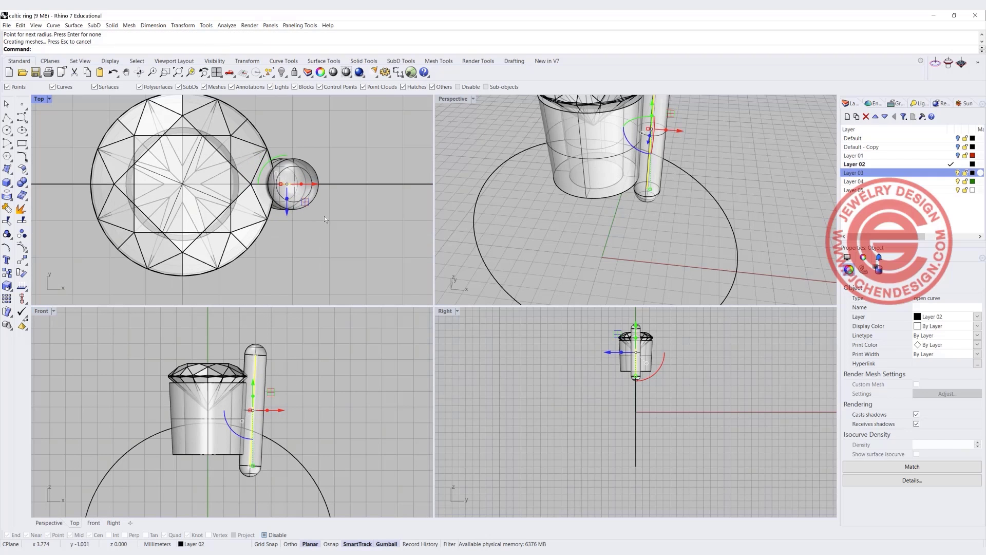
{"action": "left_click", "coordinate": [324, 204]}
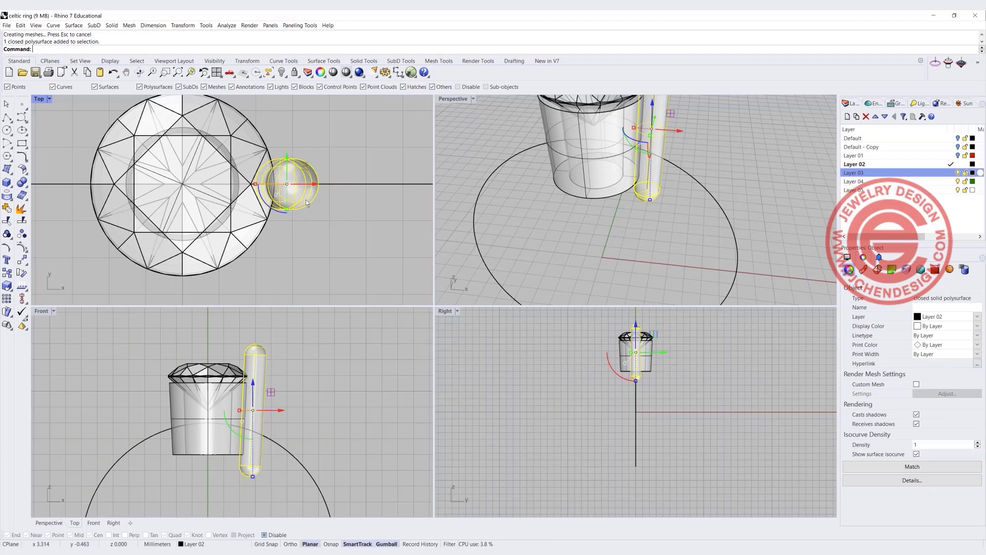
{"action": "left_click", "coordinate": [362, 227]}
{"action": "right_click_drag", "start_coordinate": [488, 195], "coordinate": [616, 156]}
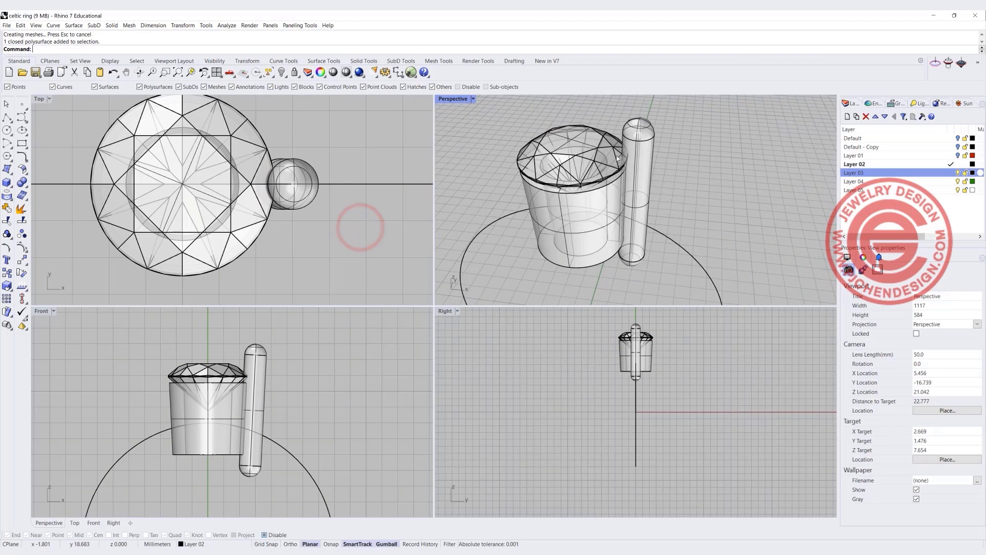
{"action": "scroll", "coordinate": [624, 157], "scroll_direction": "up", "scroll_amount": 2}
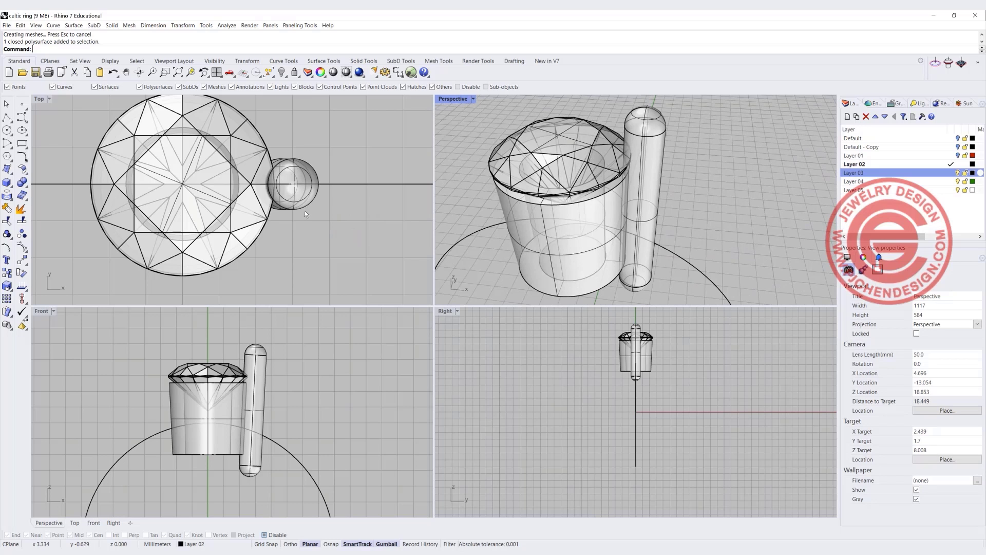
{"action": "scroll", "coordinate": [273, 374], "scroll_direction": "up", "scroll_amount": 2}
{"action": "left_click_drag", "start_coordinate": [266, 352], "coordinate": [265, 351]}
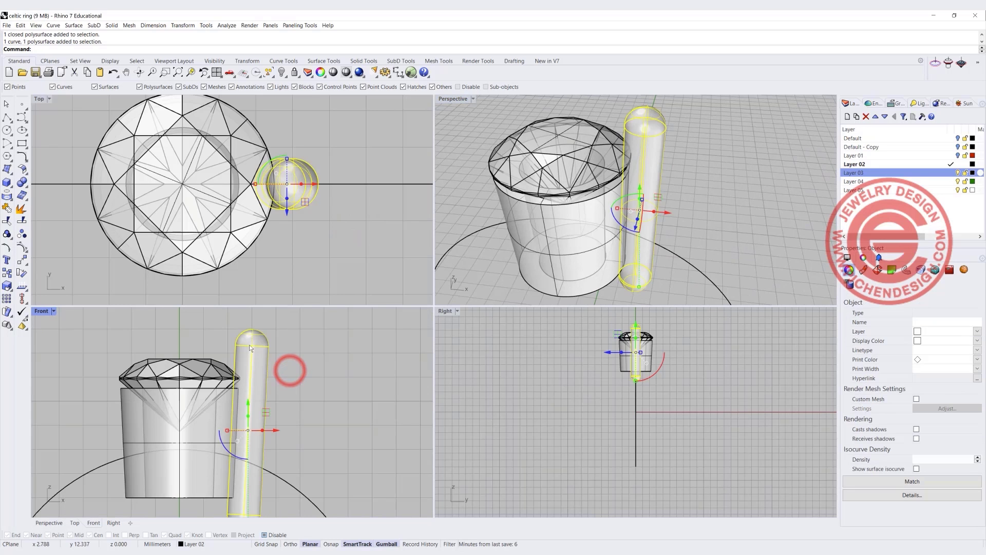
{"action": "left_click_drag", "start_coordinate": [273, 429], "coordinate": [282, 424]}
{"action": "left_click", "coordinate": [318, 400]}
Create a polar array of the prong around the origin in the top view with 4 items over 360 degrees.
{"action": "left_click", "coordinate": [321, 222]}
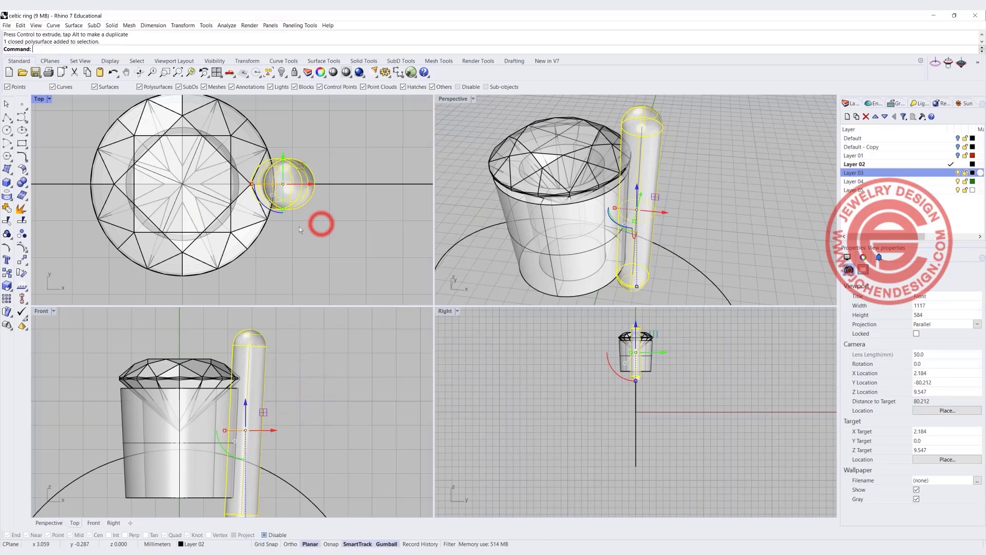
{"action": "scroll", "coordinate": [298, 239], "scroll_direction": "down", "scroll_amount": 3}
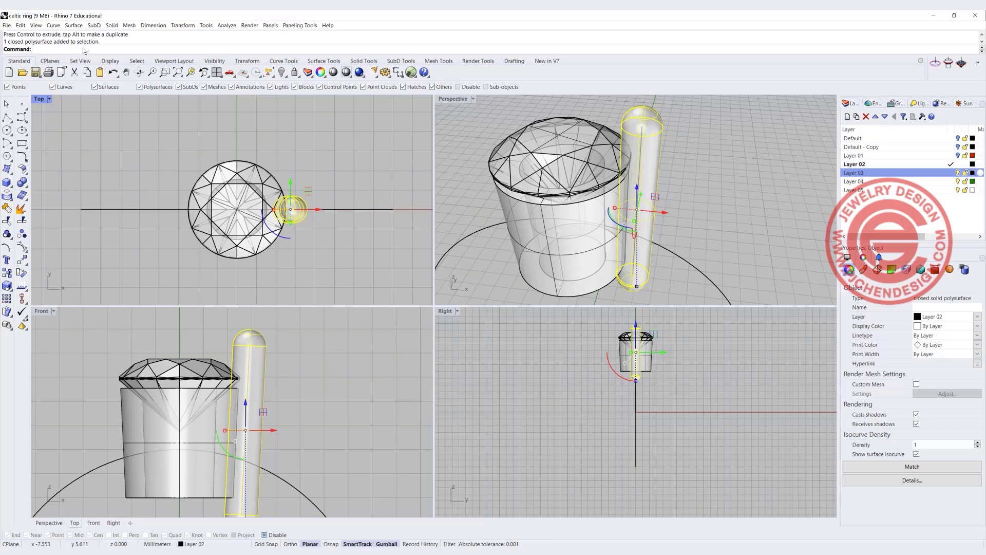
{"action": "left_click", "coordinate": [183, 26]}
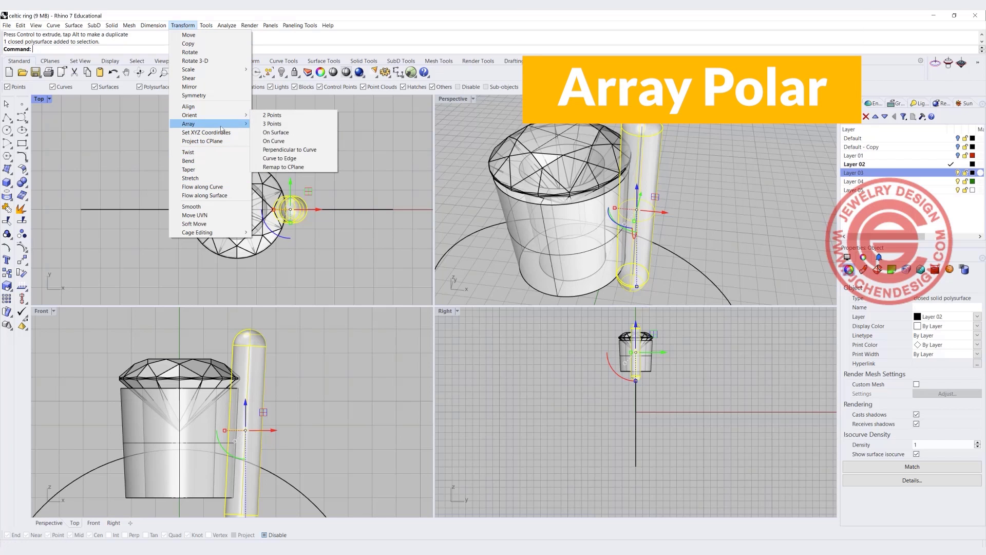
{"action": "mouse_move", "coordinate": [222, 124]}
{"action": "left_click", "coordinate": [276, 133]}
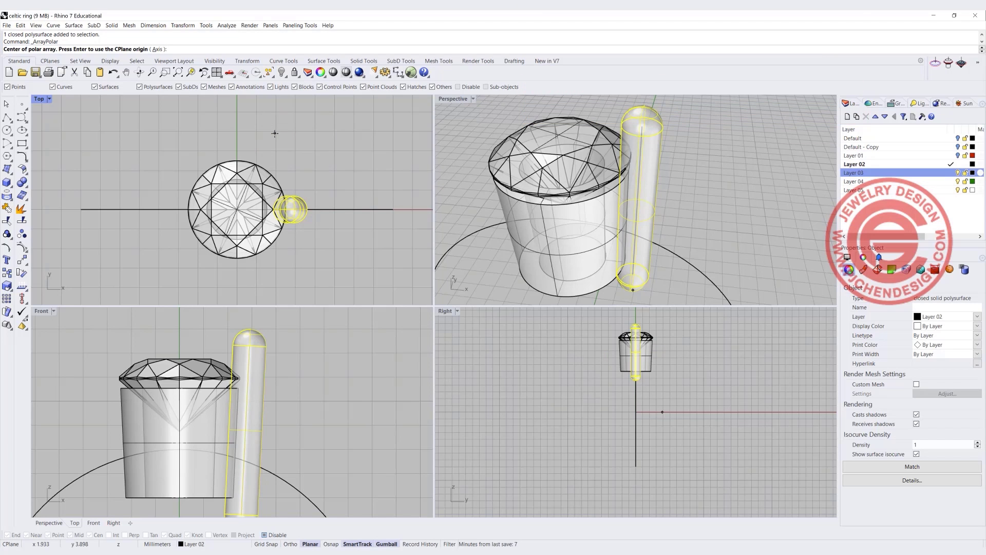
{"action": "key", "text": "Return"}
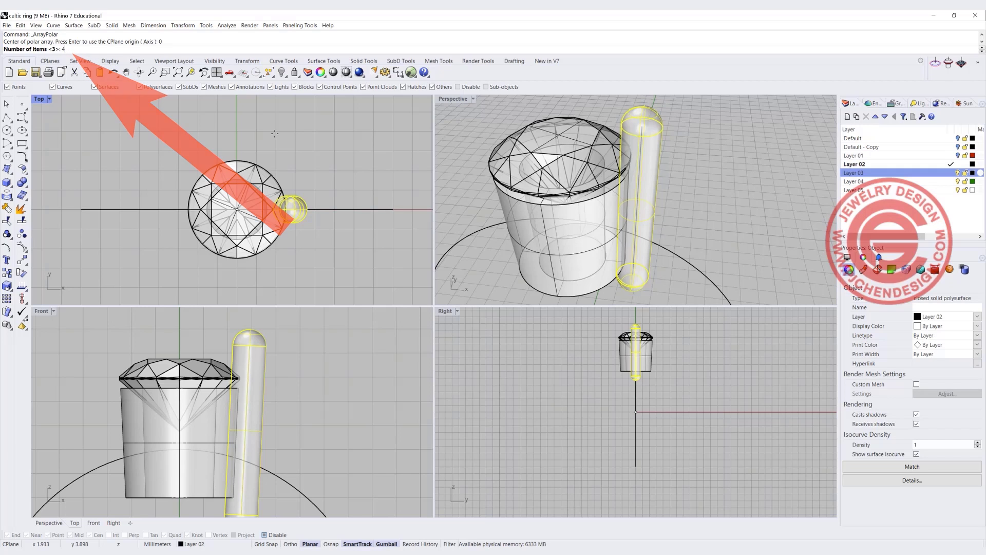
{"action": "type", "text": "4"}
{"action": "key", "text": "Return"}
{"action": "key", "text": "Return"}
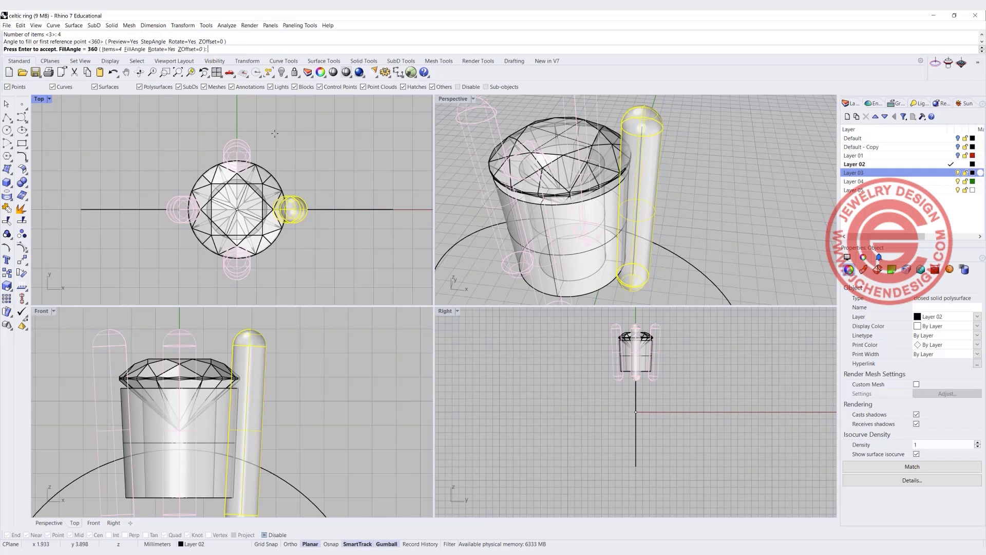
{"action": "key", "text": "Return"}
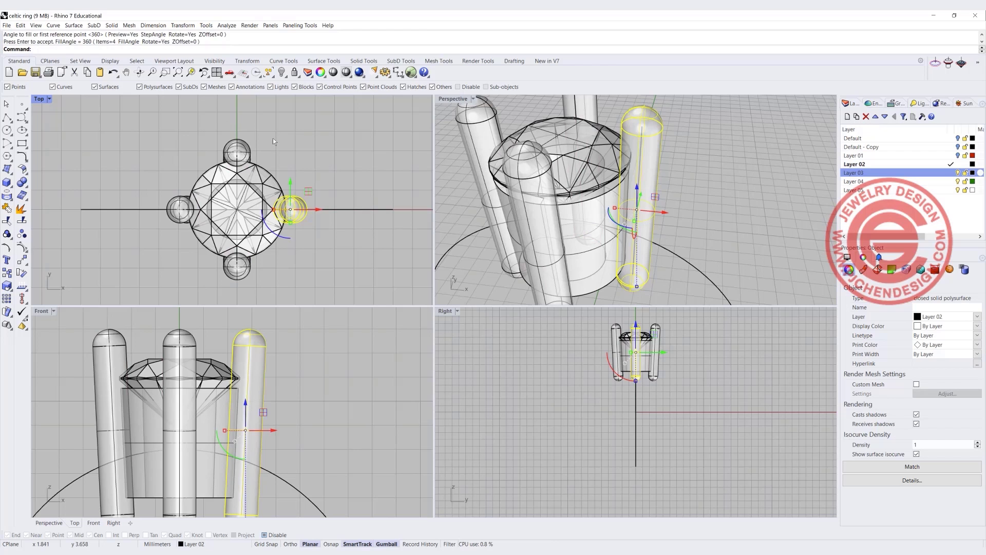
Select all four prongs and rotate them 45 degrees around the stone in the top view.
{"action": "scroll", "coordinate": [301, 329], "scroll_direction": "down", "scroll_amount": 2}
{"action": "left_click", "coordinate": [316, 337]}
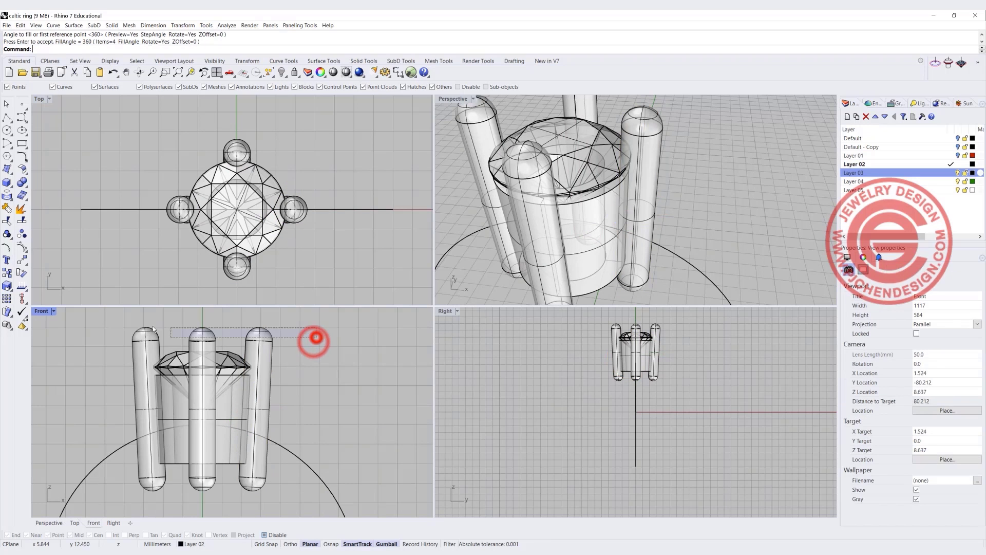
{"action": "key", "text": "ctrl+a"}
{"action": "right_click_drag", "start_coordinate": [175, 152], "coordinate": [159, 141]}
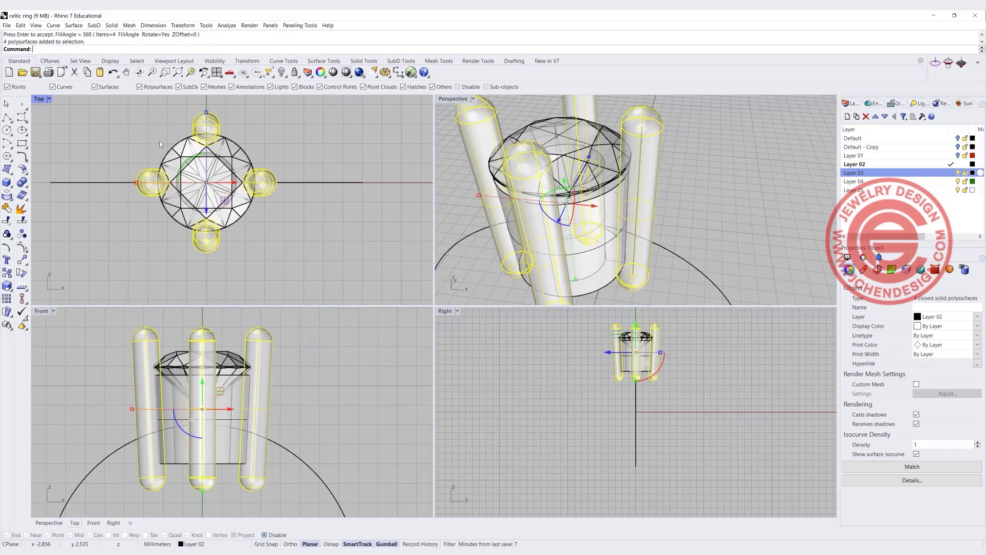
{"action": "left_click", "coordinate": [191, 163]}
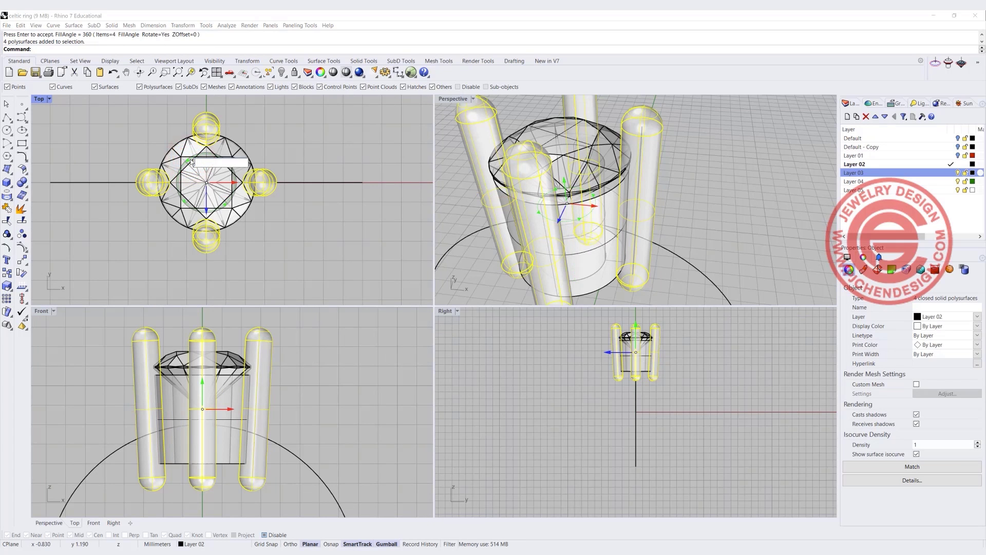
{"action": "type", "text": "45"}
{"action": "key", "text": "Return"}
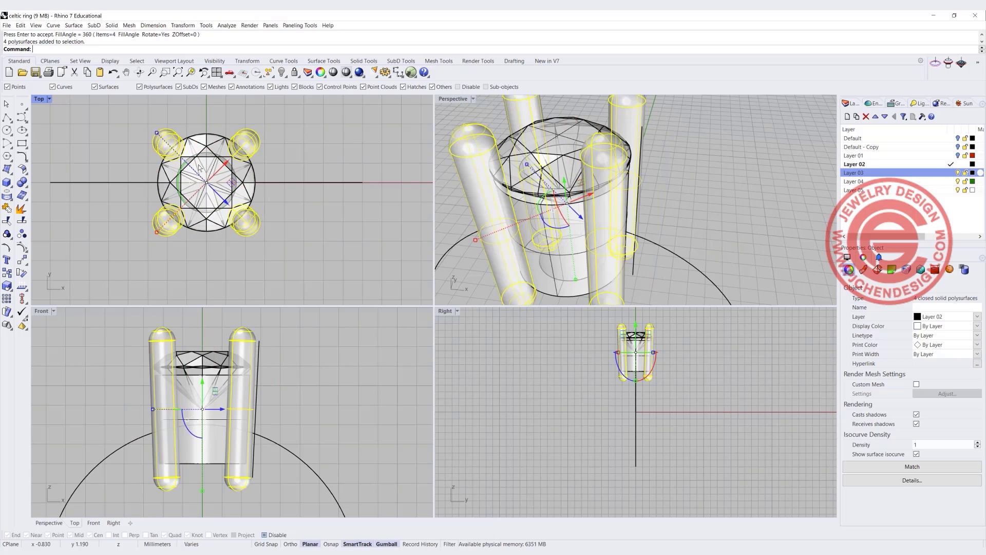
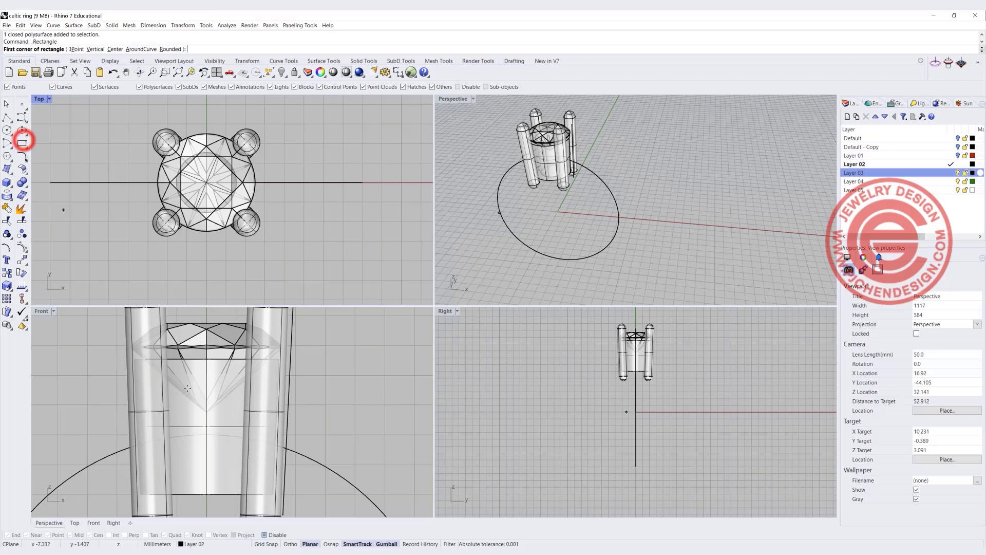
Draw a rectangle about 8 mm wide and 1 mm high from the circle's top, center it on the ring axis and raise it slightly.
{"action": "left_click", "coordinate": [206, 434]}
{"action": "scroll", "coordinate": [686, 350], "scroll_direction": "up", "scroll_amount": 3}
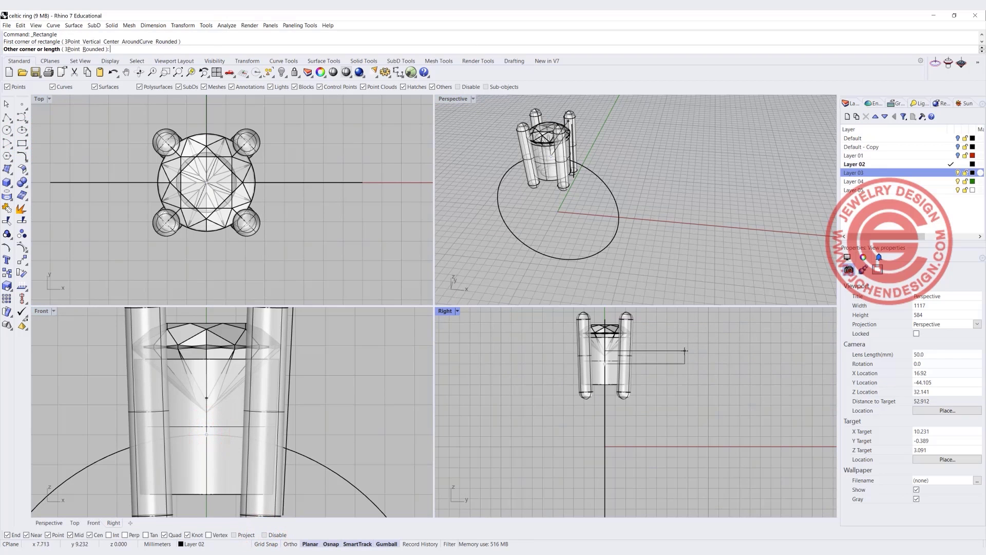
{"action": "left_click", "coordinate": [689, 352]}
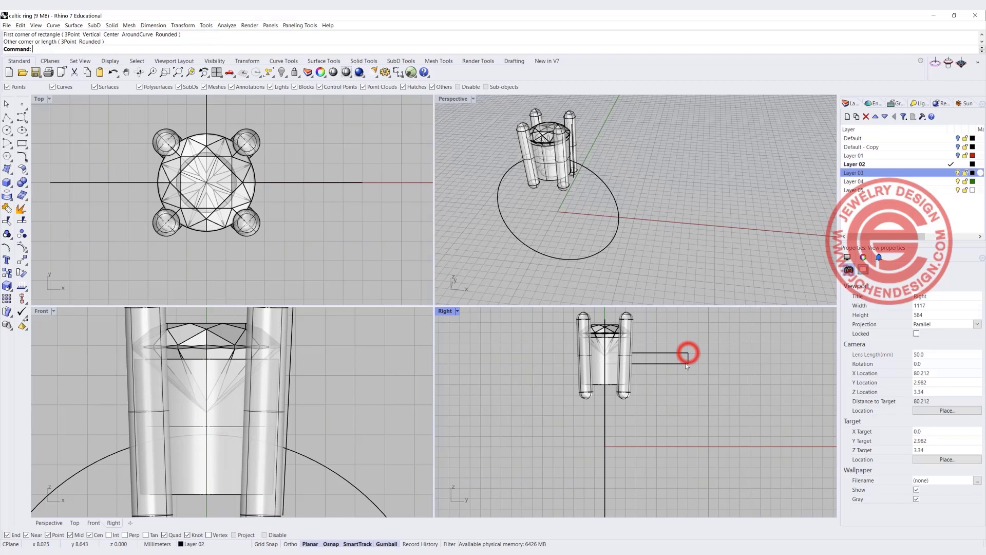
{"action": "left_click", "coordinate": [685, 362]}
{"action": "left_click_drag", "start_coordinate": [674, 359], "coordinate": [633, 361]}
{"action": "left_click_drag", "start_coordinate": [607, 329], "coordinate": [615, 319]}
{"action": "left_click", "coordinate": [399, 223]}
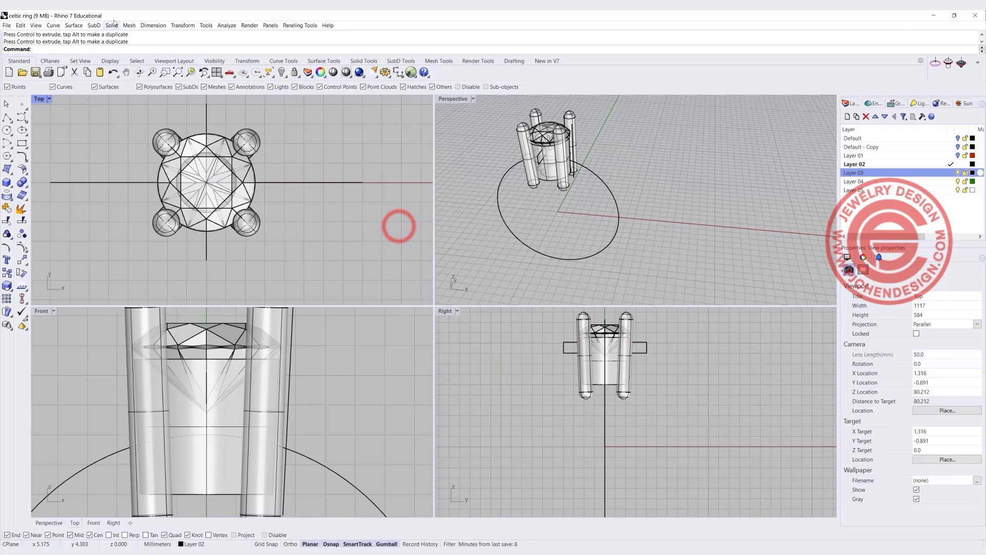
Sweep the centered rectangle around the finger-size circle with Sweep 1 Rail, keeping the freeform frame style and unchanged cross sections.
{"action": "left_click", "coordinate": [73, 26]}
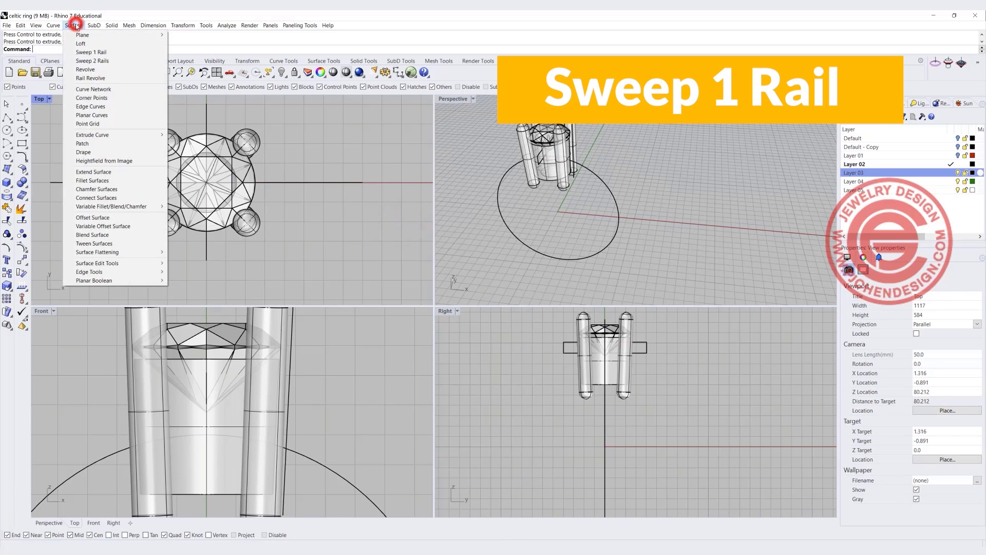
{"action": "left_click", "coordinate": [92, 52]}
{"action": "left_click", "coordinate": [590, 174]}
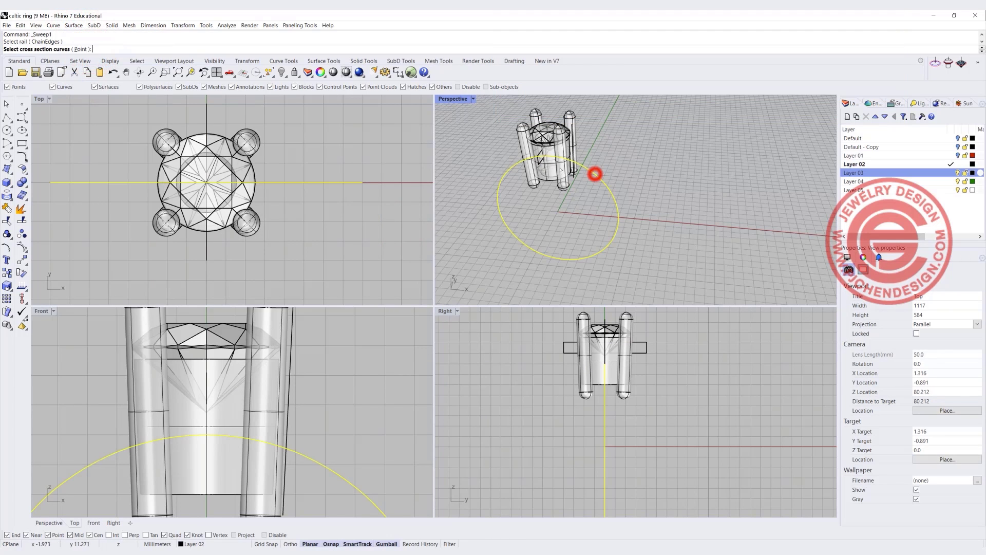
{"action": "left_click", "coordinate": [542, 164]}
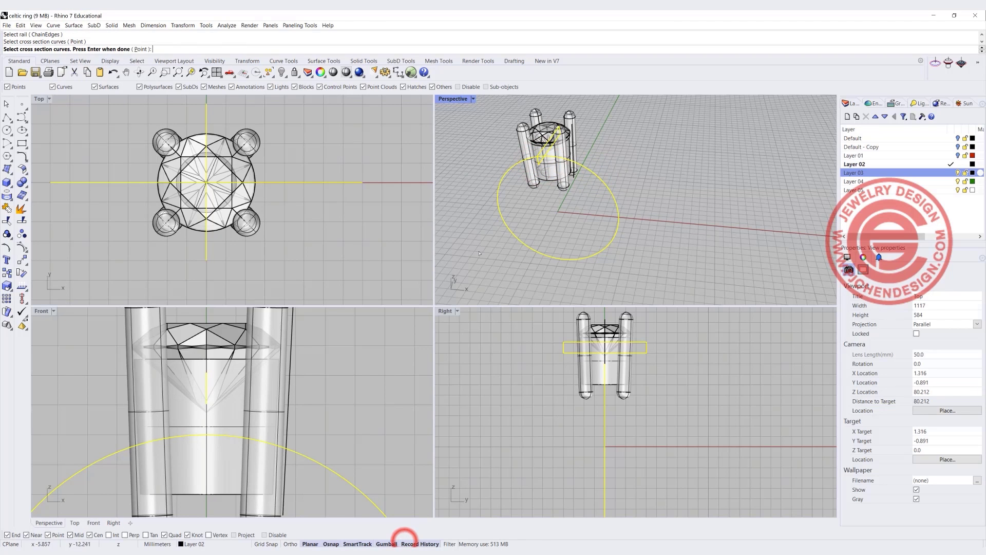
{"action": "key", "text": "Return"}
{"action": "key", "text": "Return"}
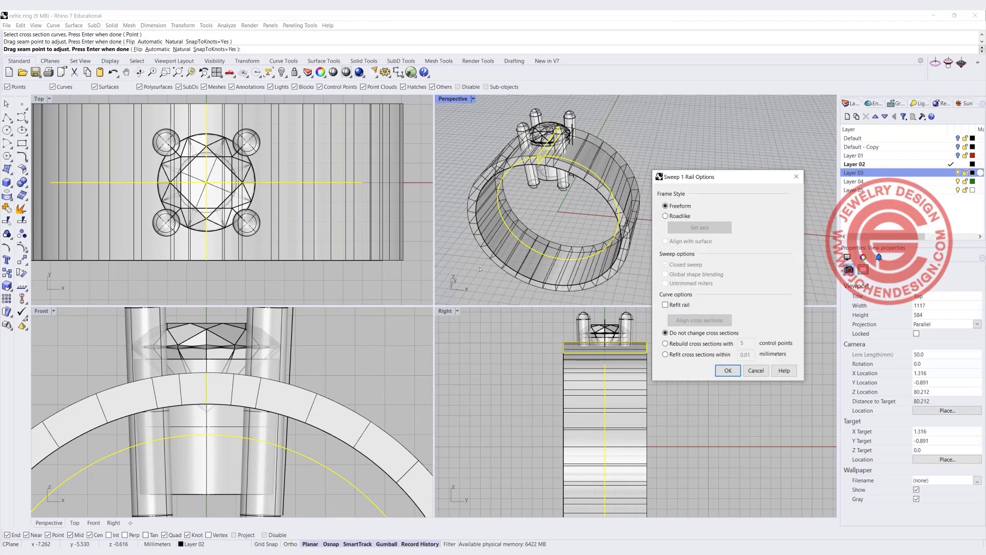
{"action": "key", "text": "Return"}
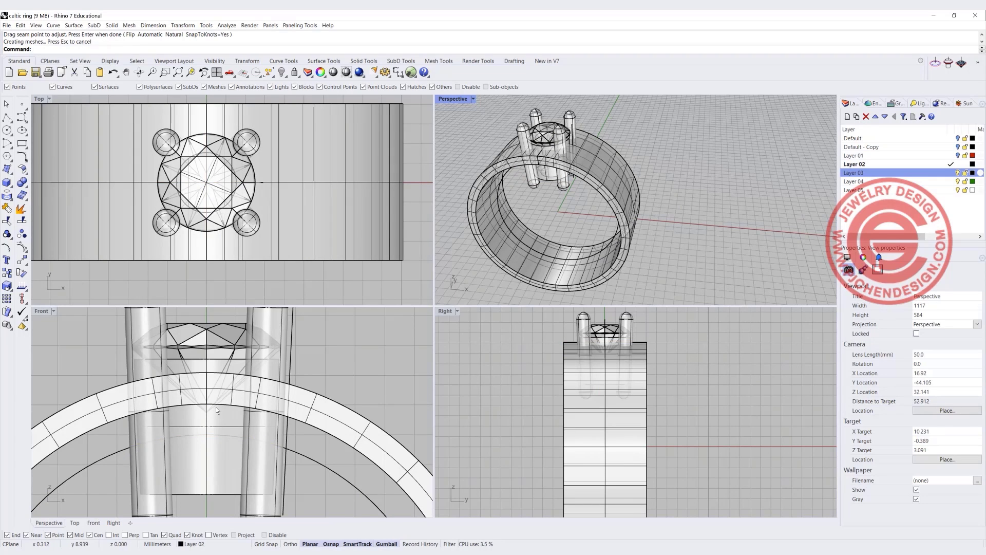
Lower the rectangular profile slightly in the front view so the history-linked band cuts the head cylinder around the stone's culet.
{"action": "scroll", "coordinate": [216, 407], "scroll_direction": "up", "scroll_amount": 1}
{"action": "scroll", "coordinate": [209, 383], "scroll_direction": "up", "scroll_amount": 1}
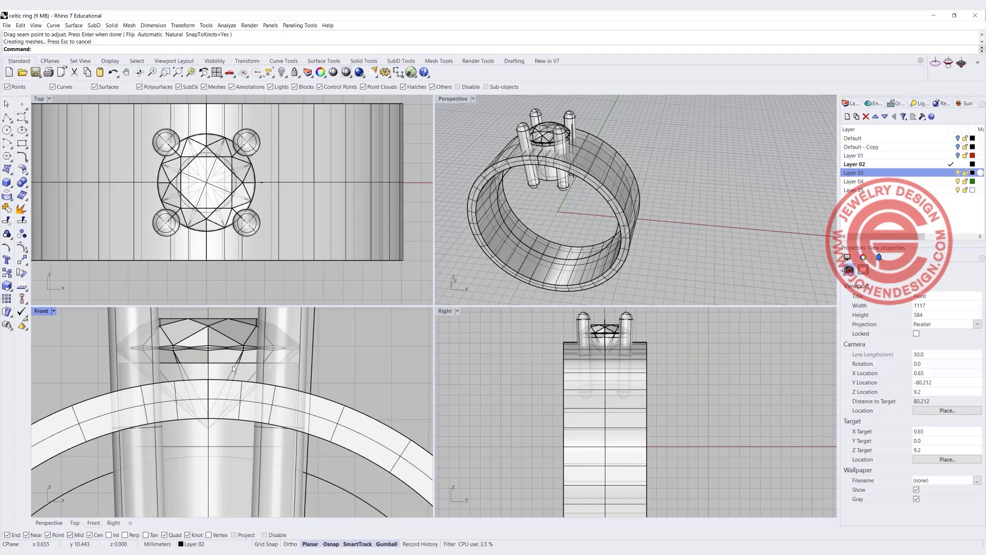
{"action": "left_click", "coordinate": [209, 388]}
{"action": "left_click", "coordinate": [236, 407]}
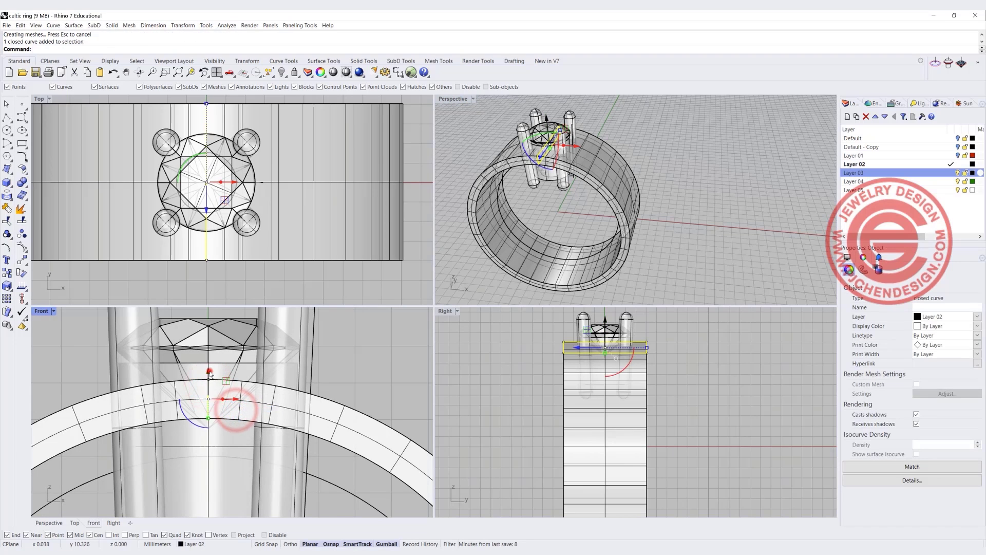
{"action": "left_click_drag", "start_coordinate": [209, 372], "coordinate": [208, 424]}
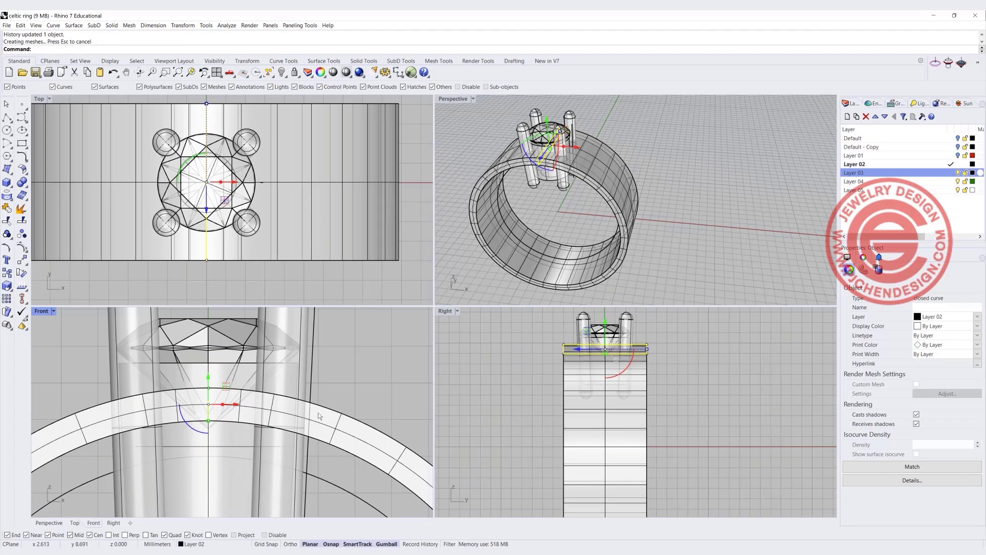
{"action": "left_click", "coordinate": [371, 371]}
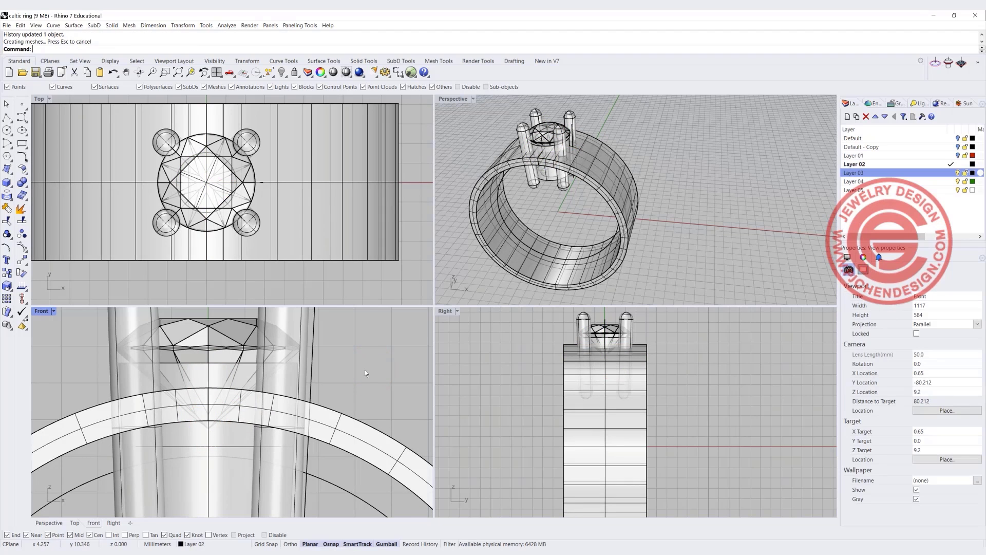
{"action": "left_click", "coordinate": [209, 390]}
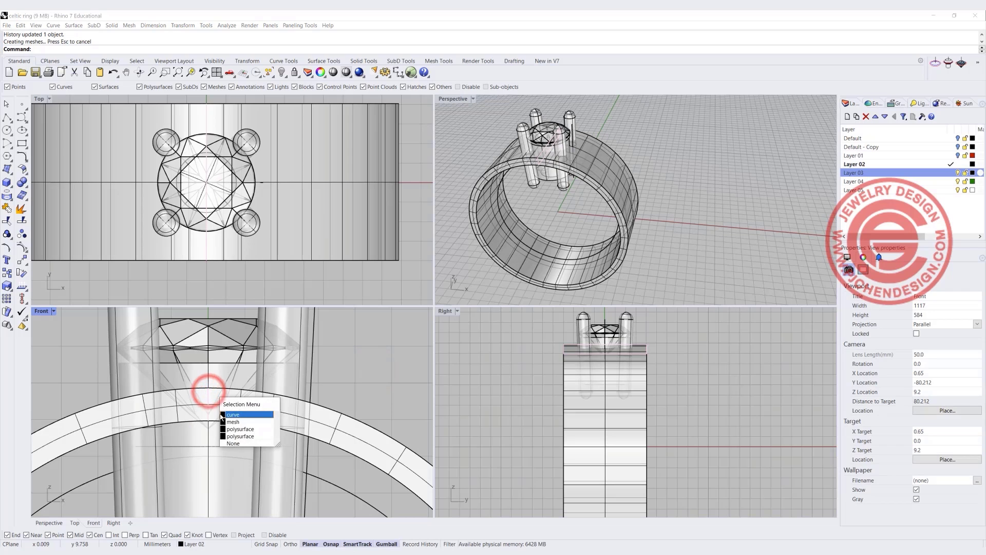
{"action": "left_click", "coordinate": [226, 414]}
{"action": "left_click_drag", "start_coordinate": [210, 380], "coordinate": [211, 382]}
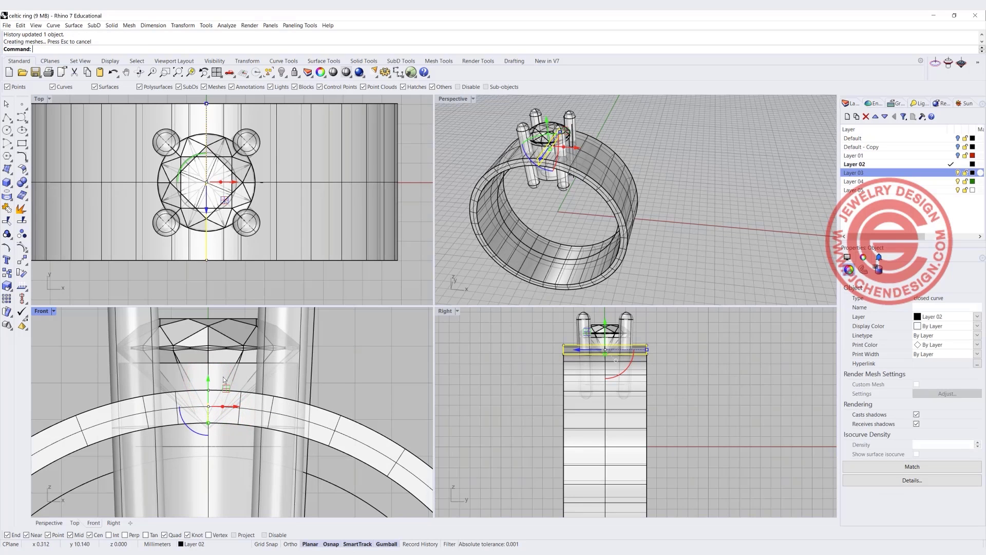
{"action": "left_click", "coordinate": [380, 378]}
Subtract the swept rectangular band from the head cylinder beneath the stone with BooleanDifference, deleting the cutting band.
{"action": "right_click_drag", "start_coordinate": [514, 221], "coordinate": [565, 199]}
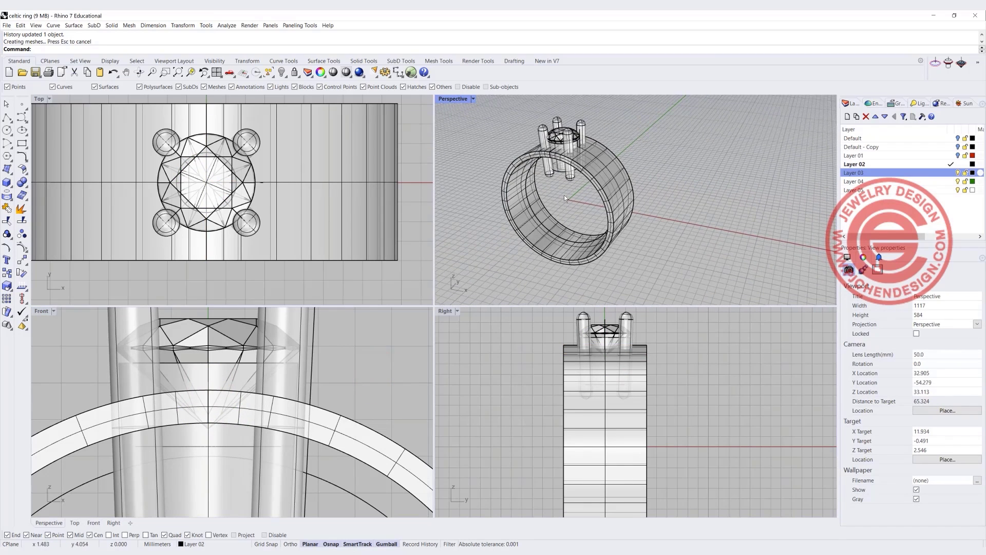
{"action": "left_click", "coordinate": [23, 182]}
{"action": "left_click", "coordinate": [47, 189]}
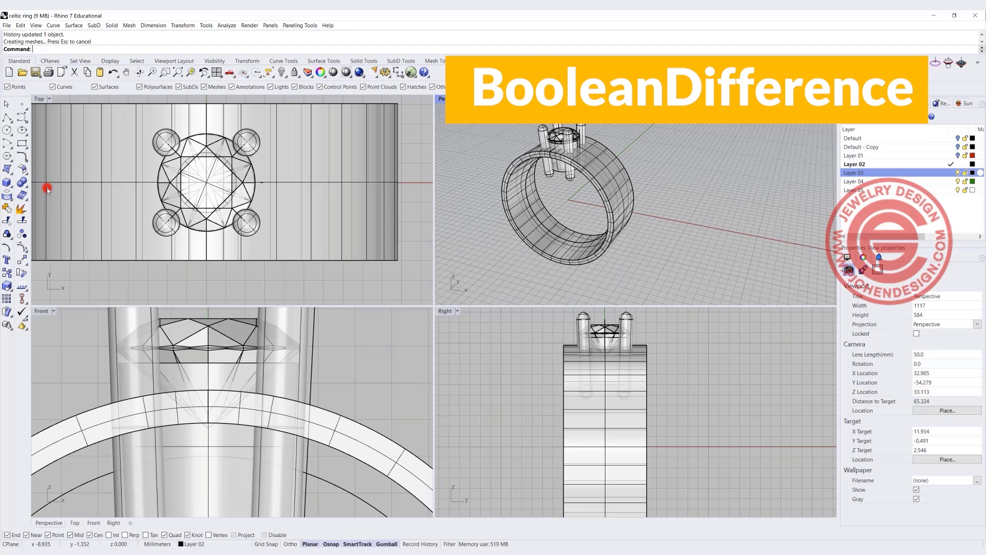
{"action": "left_click", "coordinate": [234, 442]}
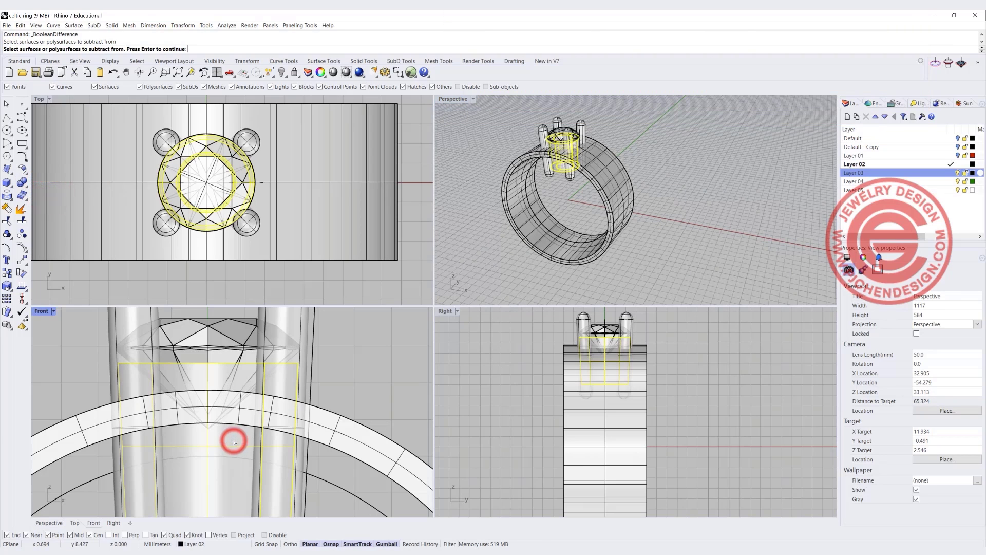
{"action": "left_click", "coordinate": [337, 431]}
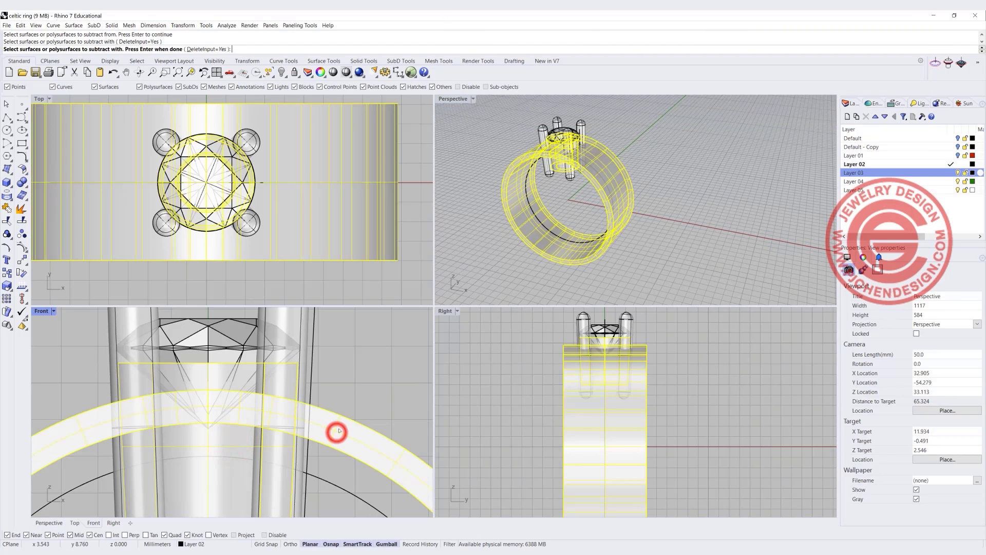
{"action": "key", "text": "Return"}
{"action": "left_click", "coordinate": [515, 305]}
{"action": "scroll", "coordinate": [514, 305], "scroll_direction": "up", "scroll_amount": 5}
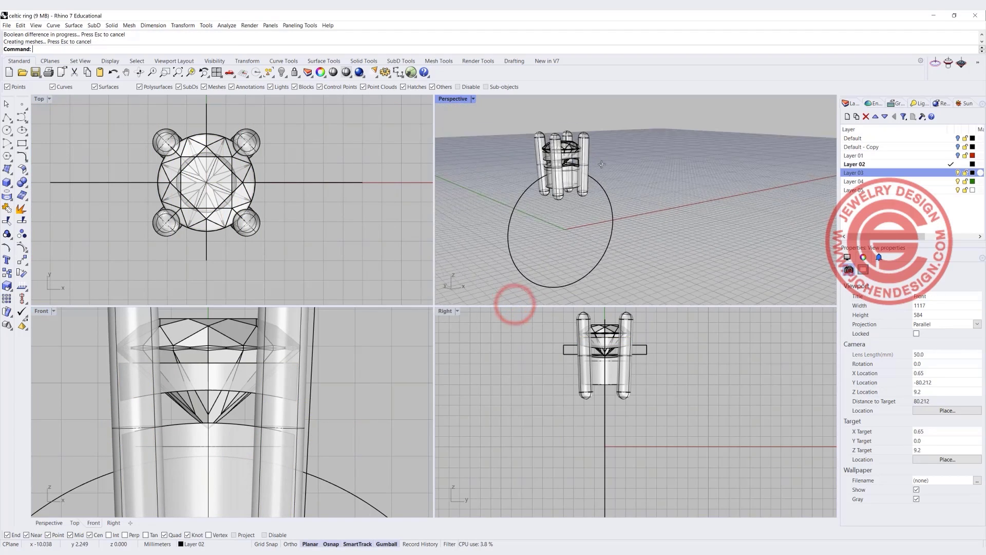
{"action": "right_click_drag", "start_coordinate": [594, 166], "coordinate": [556, 189]}
{"action": "scroll", "coordinate": [268, 208], "scroll_direction": "down", "scroll_amount": 2}
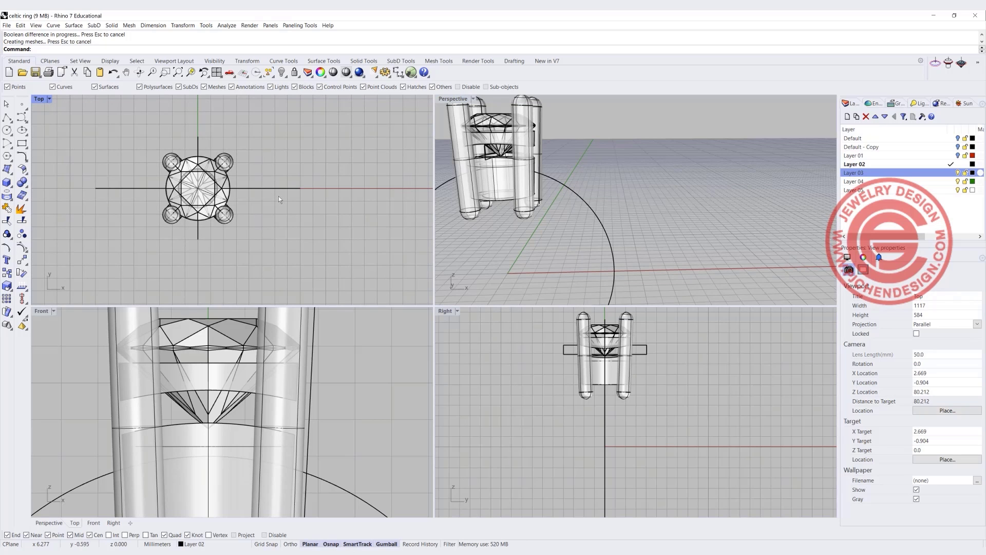
Draw a conic-cornered rounded rectangle about 1.7 by 2.5 mm in the top view from the finger circle's side quadrant, with rho 0.664.
{"action": "scroll", "coordinate": [279, 196], "scroll_direction": "down", "scroll_amount": 2}
{"action": "scroll", "coordinate": [611, 236], "scroll_direction": "down", "scroll_amount": 3}
{"action": "right_click_drag", "start_coordinate": [611, 236], "coordinate": [523, 240]}
{"action": "scroll", "coordinate": [280, 182], "scroll_direction": "up", "scroll_amount": 2}
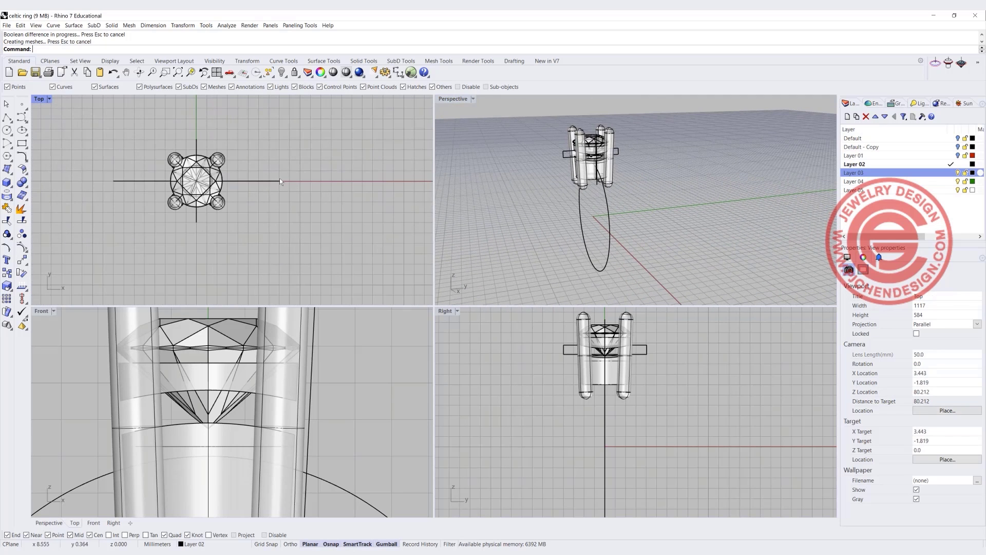
{"action": "left_click", "coordinate": [24, 144]}
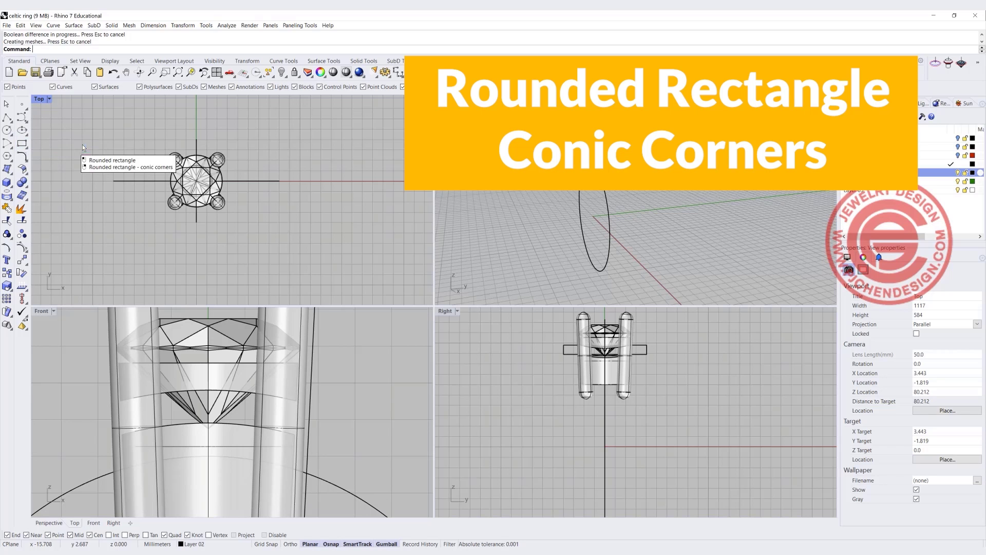
{"action": "right_click", "coordinate": [82, 147]}
{"action": "left_click", "coordinate": [279, 181]}
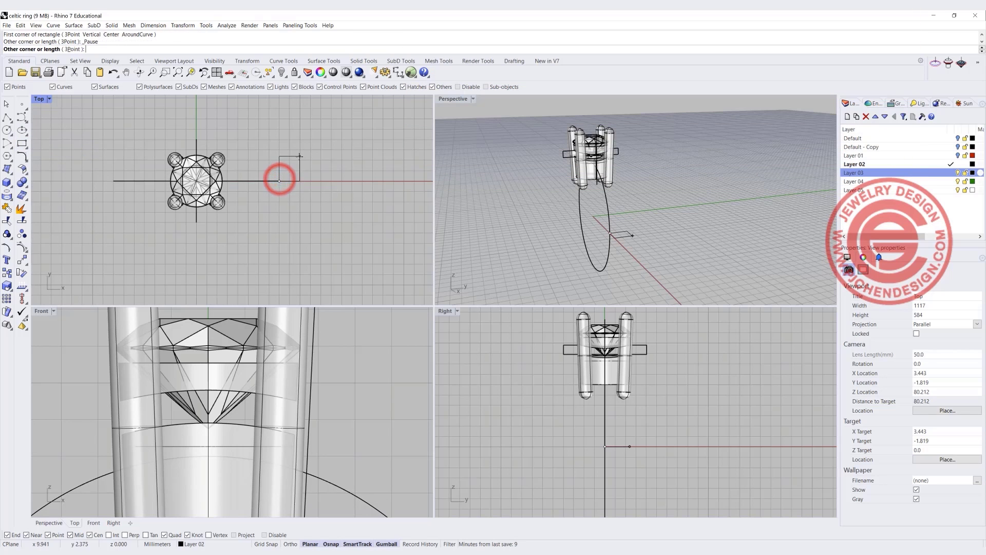
{"action": "scroll", "coordinate": [300, 156], "scroll_direction": "up", "scroll_amount": 2}
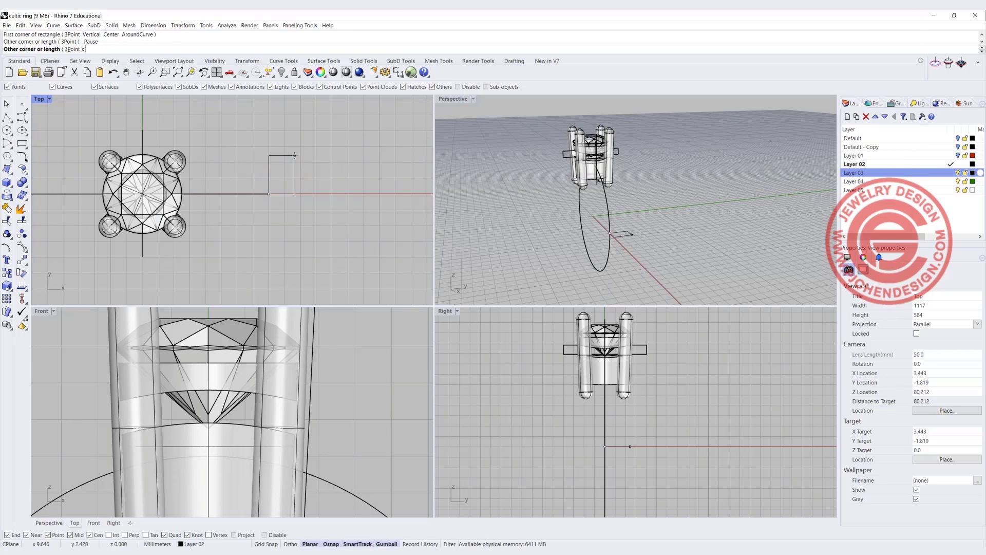
{"action": "left_click", "coordinate": [296, 156]}
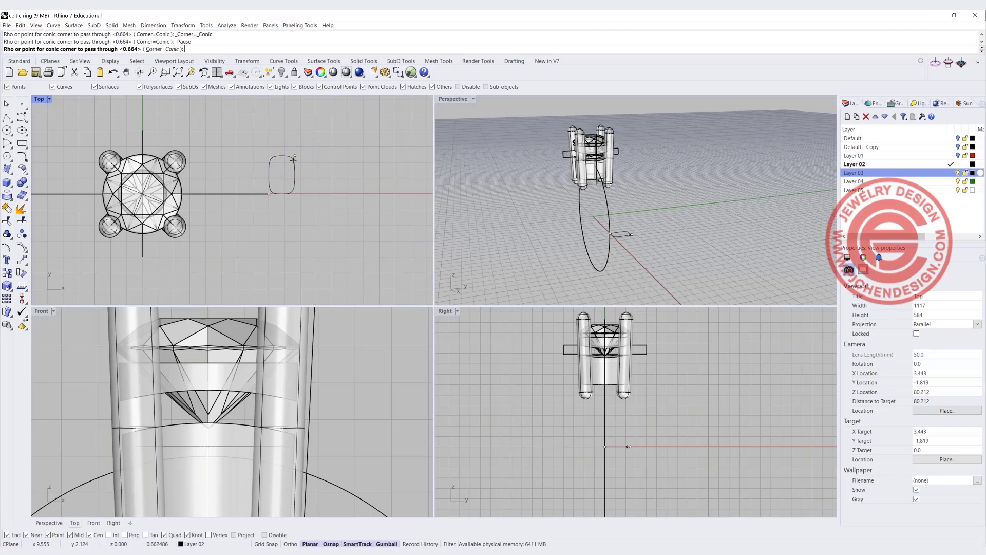
{"action": "right_click", "coordinate": [294, 160]}
Move the rounded rectangle from its inner edge's midpoint to the finger circle's side quadrant, centering it on the X axis.
{"action": "left_click", "coordinate": [293, 165]}
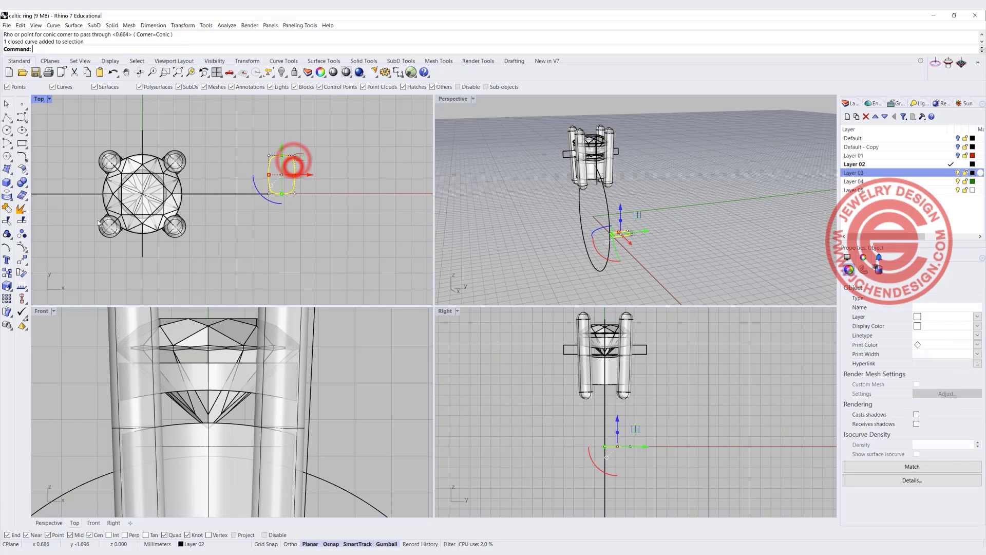
{"action": "left_click", "coordinate": [22, 260]}
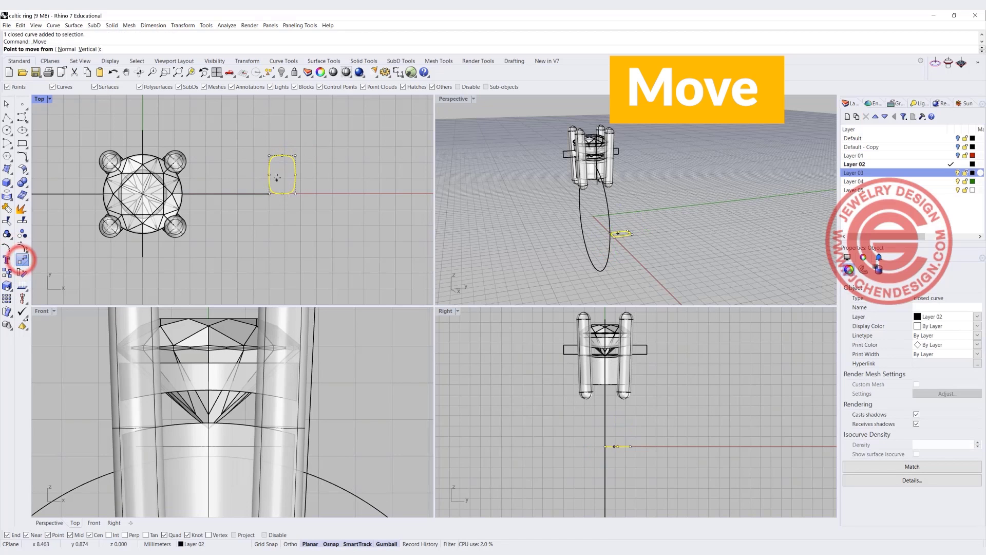
{"action": "left_click", "coordinate": [269, 175]}
{"action": "left_click", "coordinate": [269, 194]}
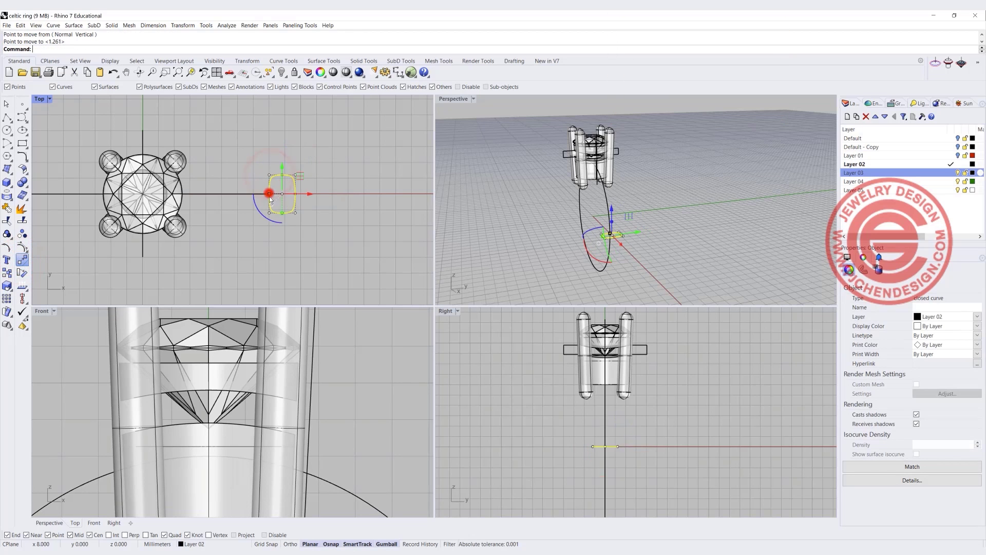
{"action": "left_click", "coordinate": [301, 239]}
Try sweeping the rounded rectangle around the finger-size circle with Sweep 1 Rail, and delete the trial band.
{"action": "scroll", "coordinate": [303, 240], "scroll_direction": "down", "scroll_amount": 3}
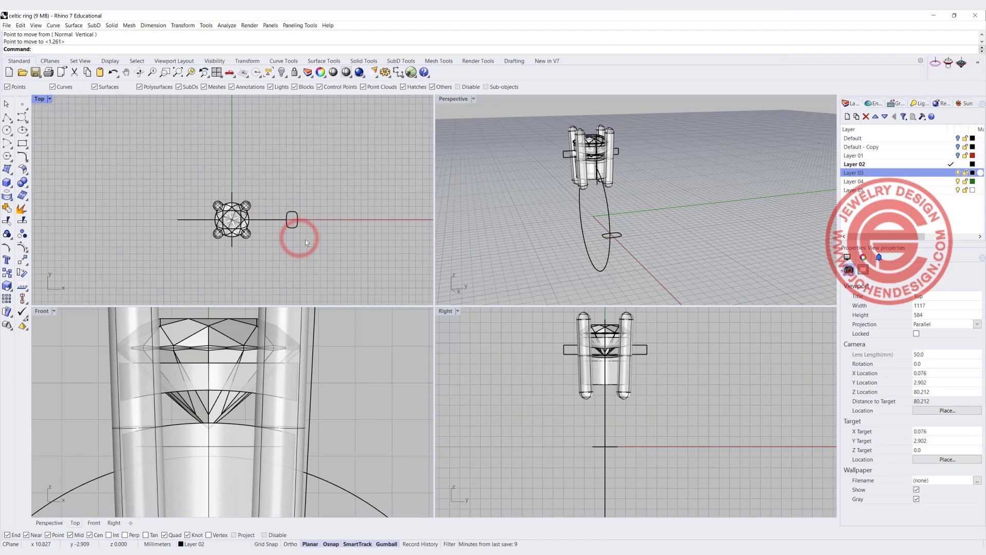
{"action": "left_click", "coordinate": [74, 26]}
{"action": "left_click", "coordinate": [91, 51]}
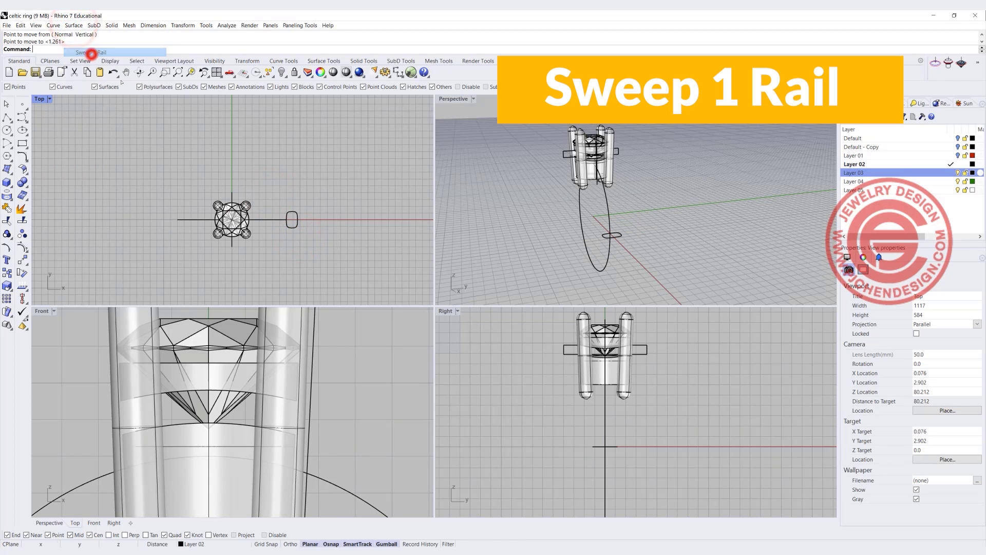
{"action": "left_click", "coordinate": [278, 220]}
{"action": "left_click", "coordinate": [286, 223]}
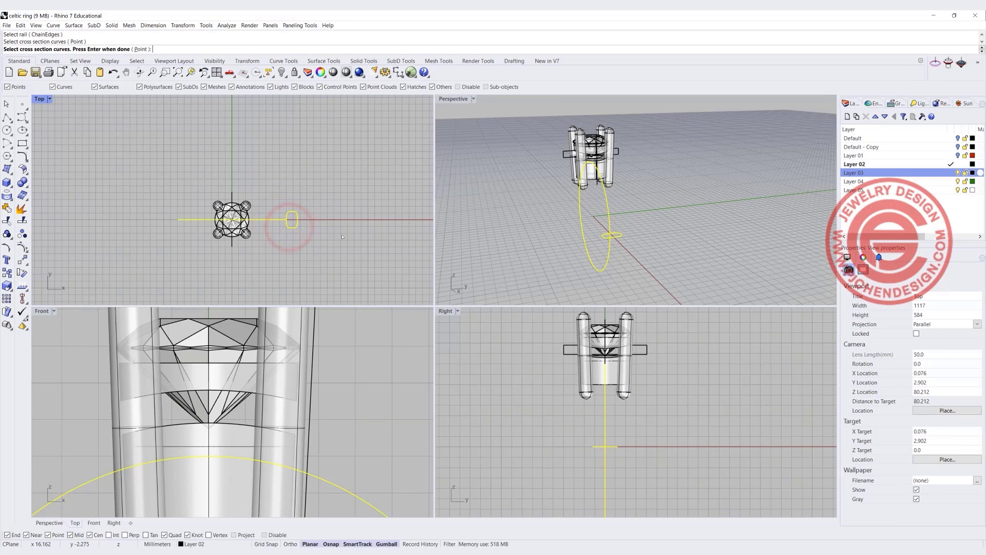
{"action": "key", "text": "Return"}
{"action": "key", "text": "Return"}
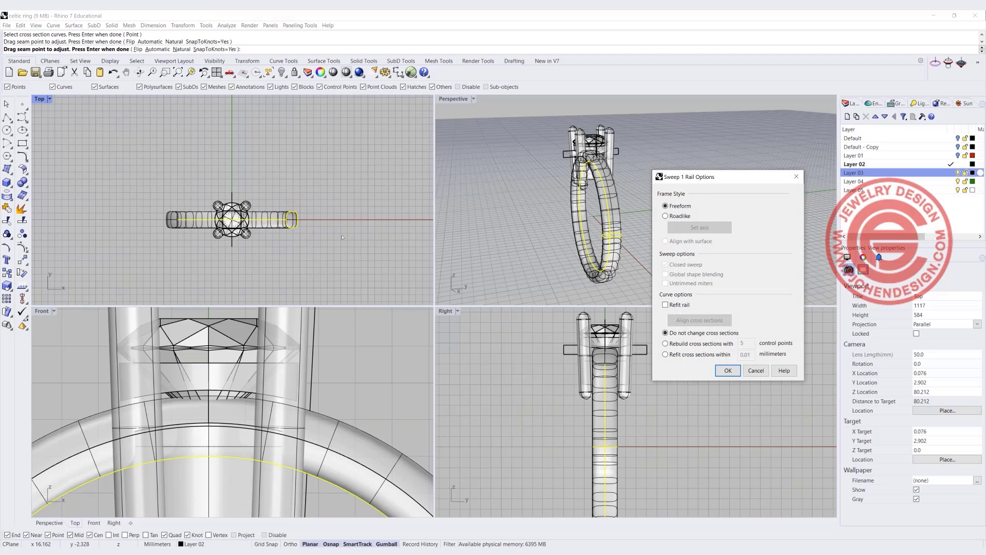
{"action": "key", "text": "Return"}
{"action": "right_click_drag", "start_coordinate": [625, 229], "coordinate": [652, 240]}
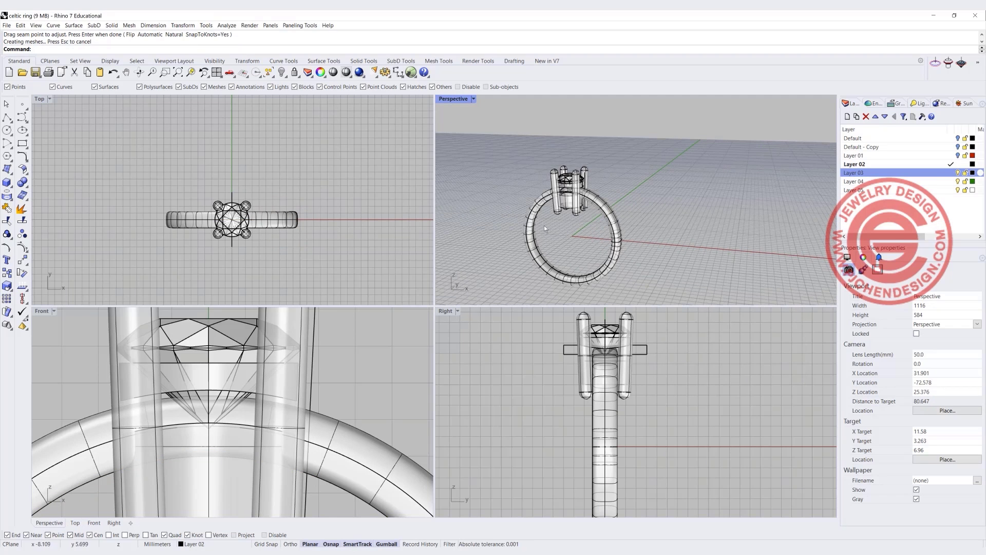
{"action": "left_click", "coordinate": [278, 214]}
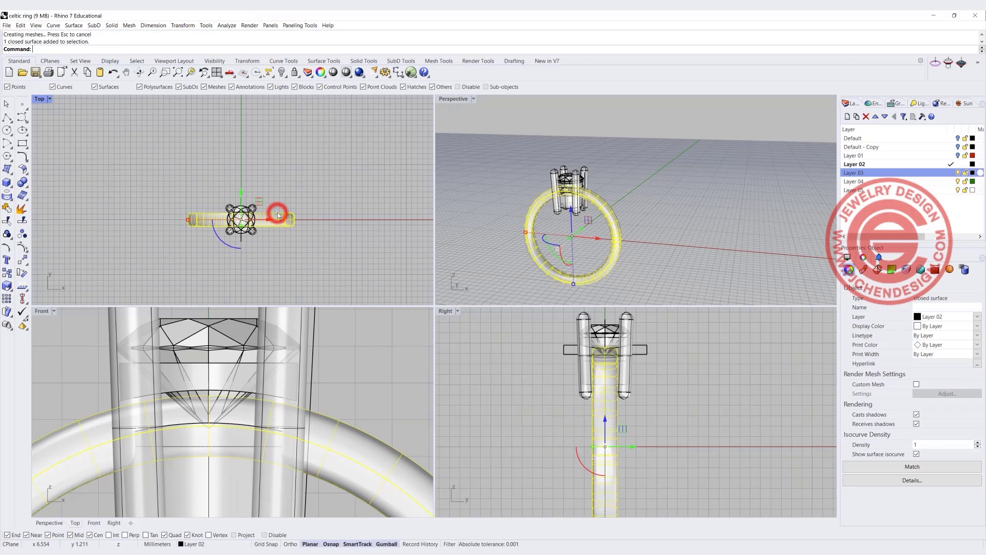
{"action": "key", "text": "Delete"}
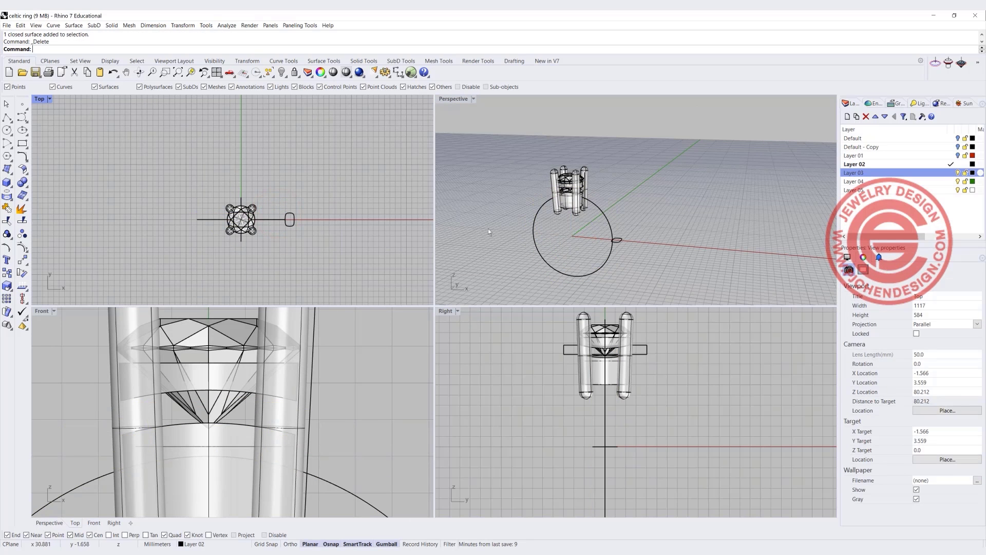
Try rotating the rounded rectangle from the finger circle's side to its bottom in the front view, and undo the rotation.
{"action": "left_click", "coordinate": [290, 227]}
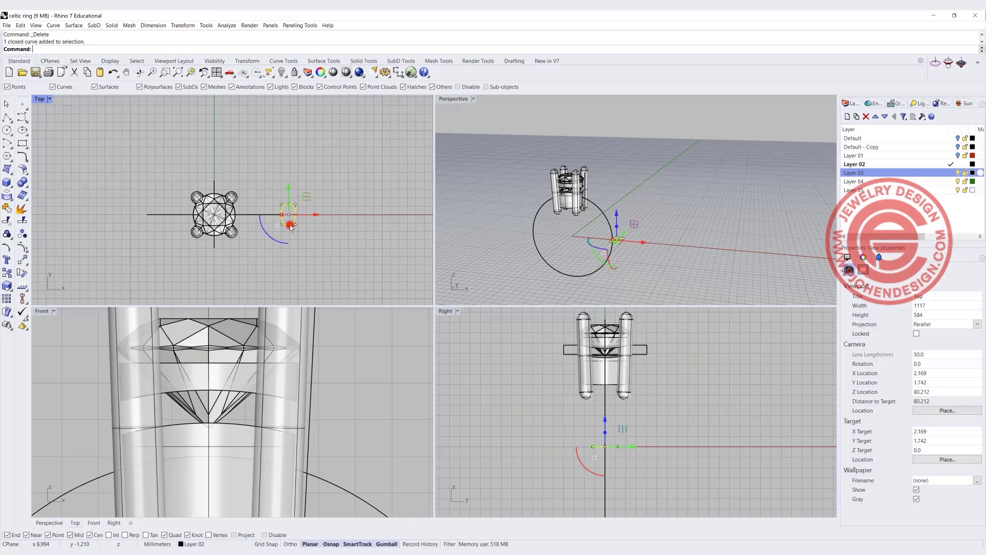
{"action": "scroll", "coordinate": [242, 423], "scroll_direction": "down", "scroll_amount": 8}
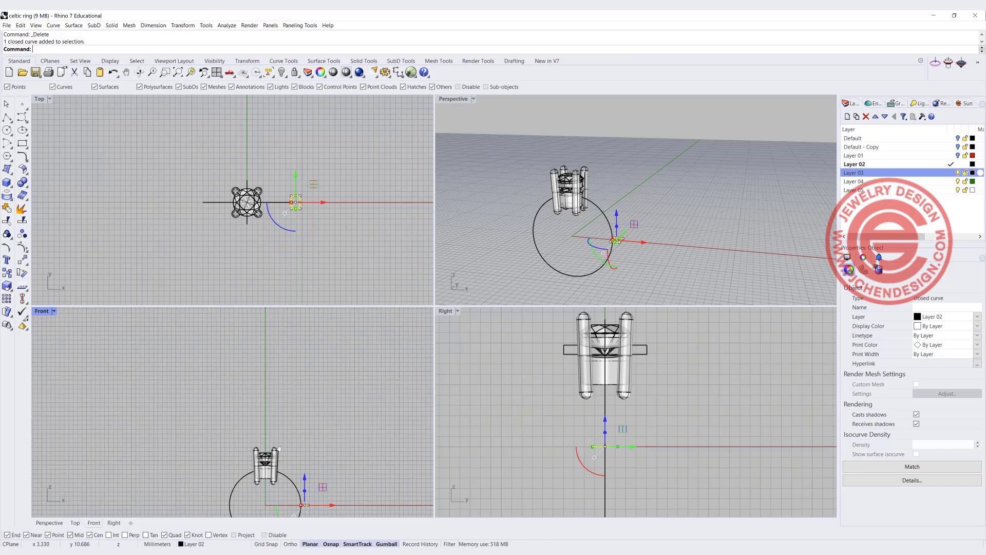
{"action": "left_click", "coordinate": [22, 272]}
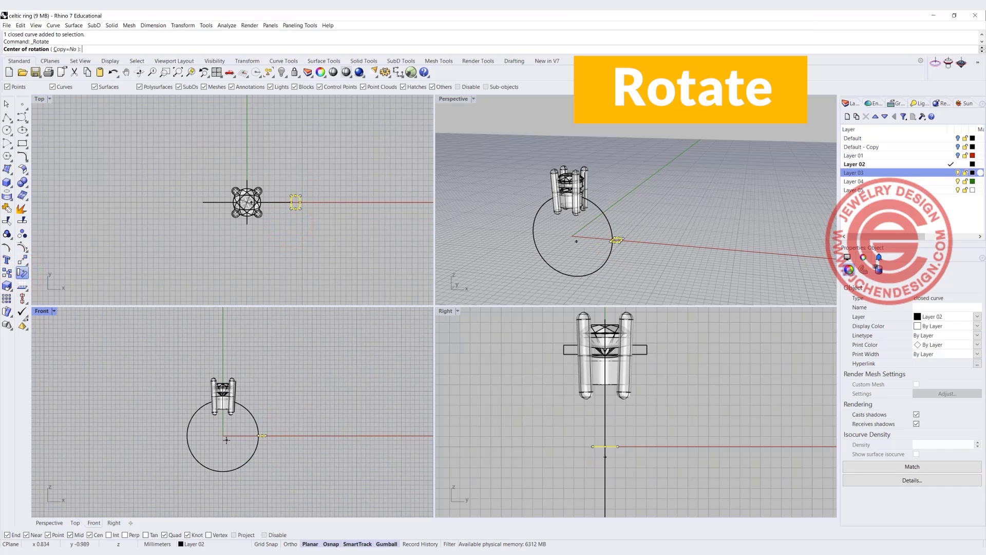
{"action": "left_click", "coordinate": [226, 440]}
{"action": "left_click", "coordinate": [286, 433]}
{"action": "left_click", "coordinate": [229, 498]}
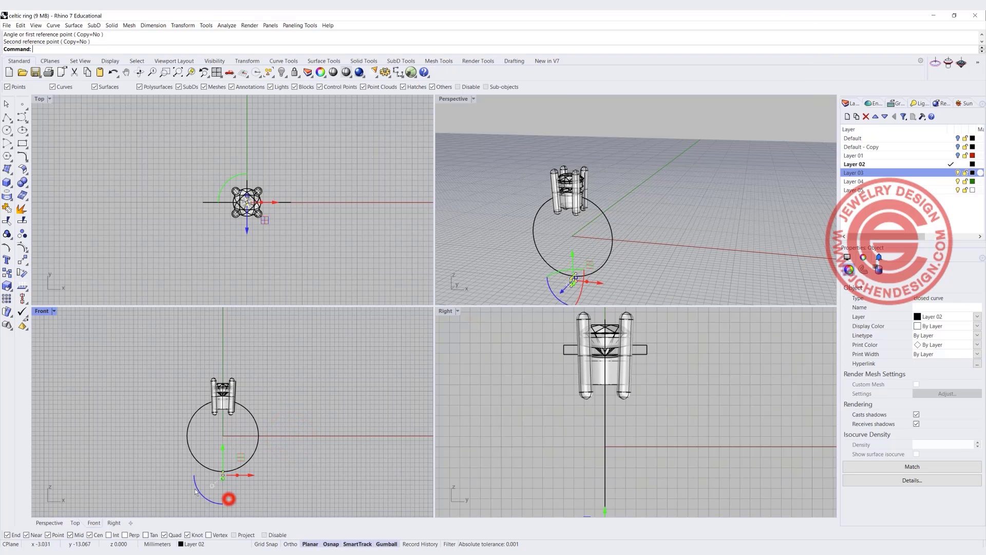
{"action": "key", "text": "ctrl+z"}
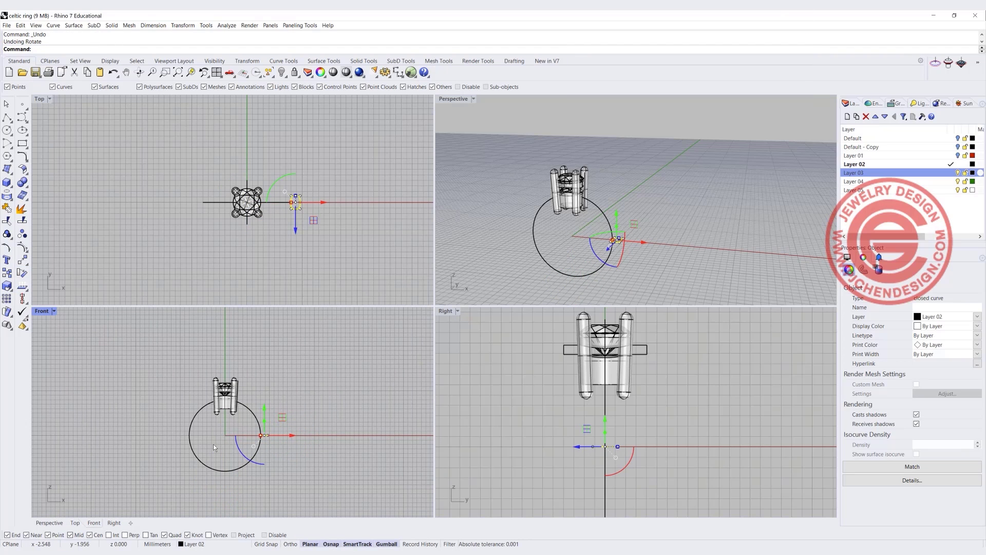
Rotate copies of the rounded rectangle about the origin in the front view, placing one at the finger circle's bottom and one on its opposite side.
{"action": "key", "text": "Return"}
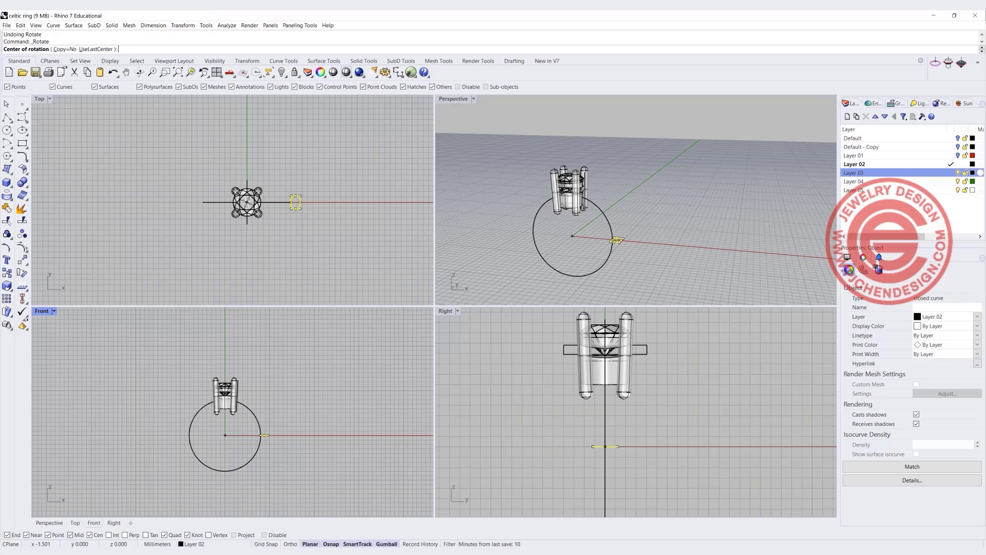
{"action": "type", "text": "0"}
{"action": "key", "text": "Return"}
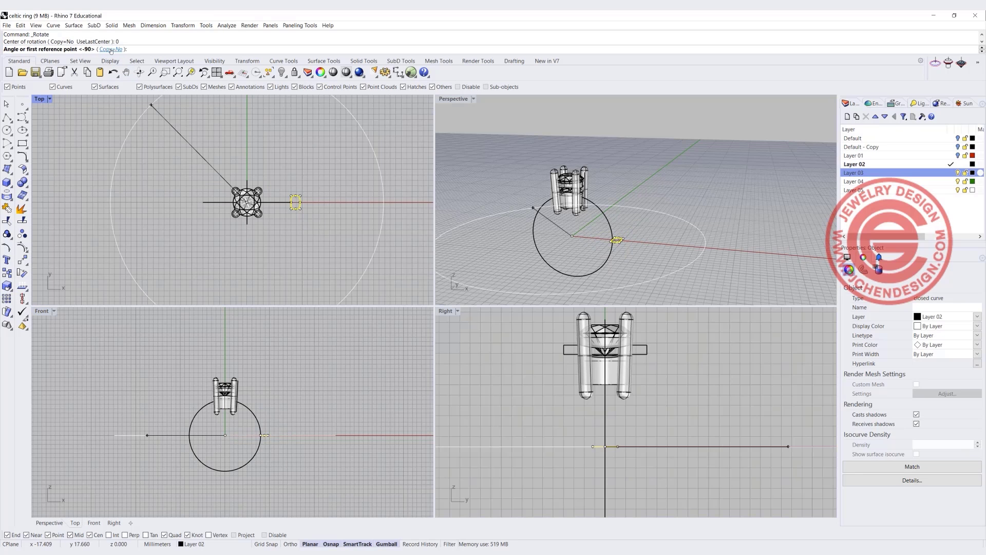
{"action": "left_click", "coordinate": [111, 49]}
{"action": "left_click", "coordinate": [295, 425]}
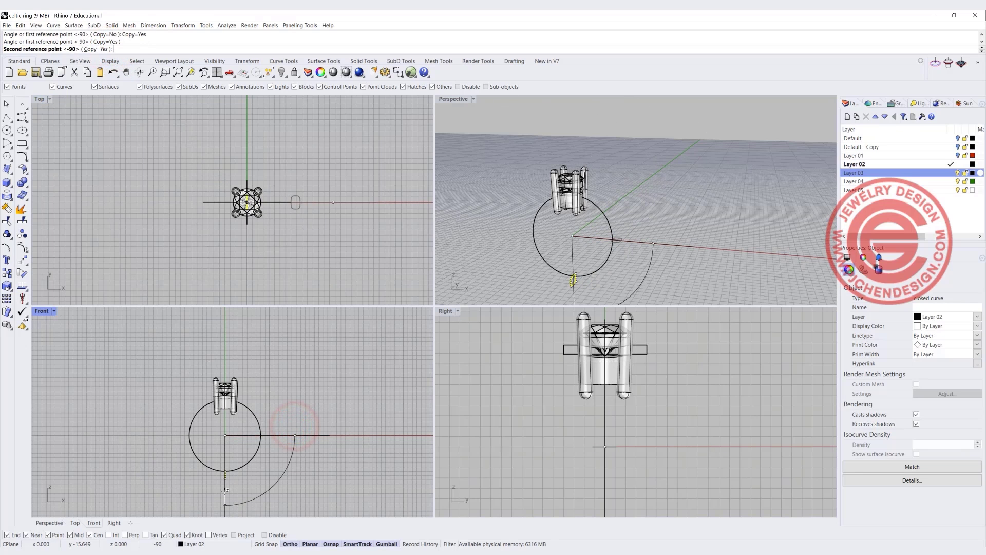
{"action": "left_click", "coordinate": [156, 443]}
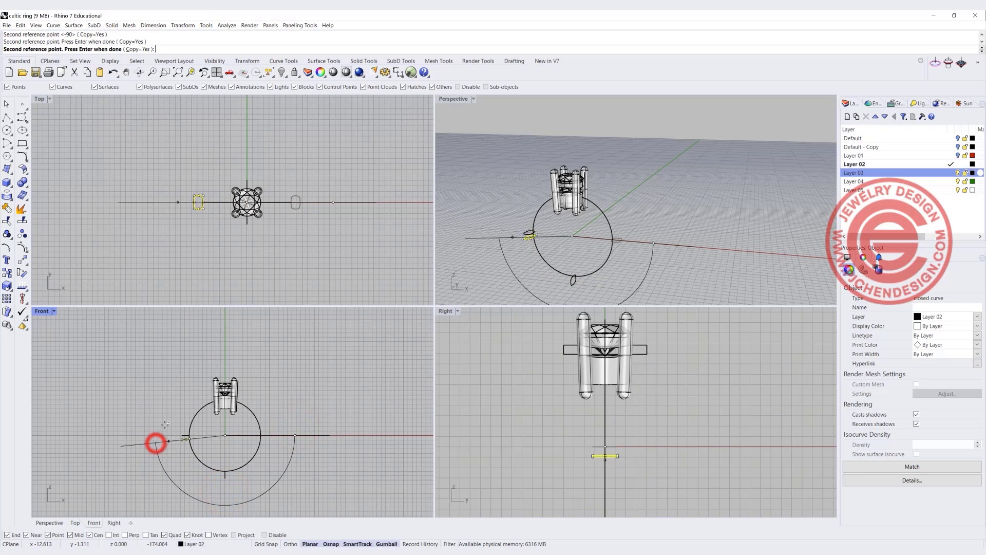
{"action": "key", "text": "Return"}
{"action": "left_click", "coordinate": [284, 291]}
{"action": "scroll", "coordinate": [584, 232], "scroll_direction": "up", "scroll_amount": 3}
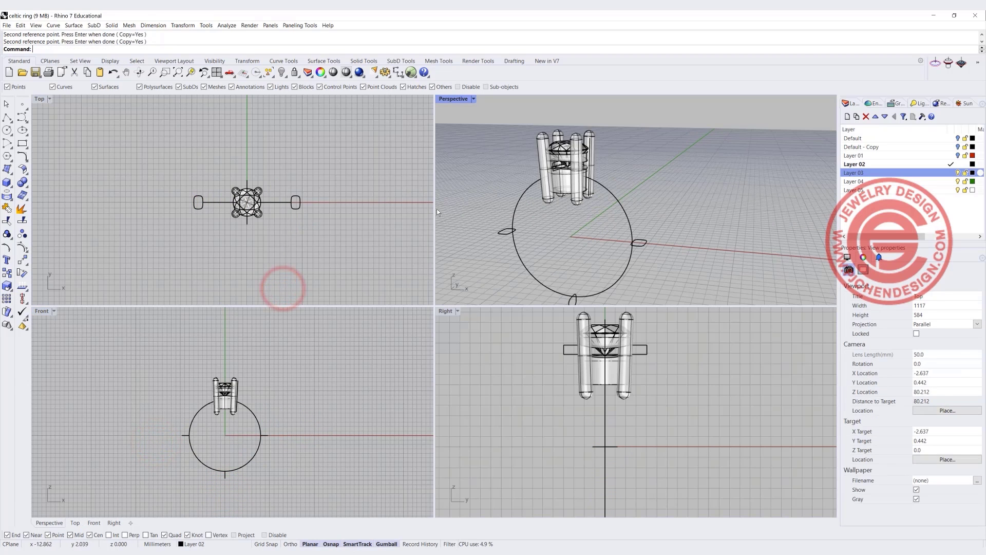
Scale the two side profiles slightly wider along the Y axis, and scale the bottom profile narrower across the band.
{"action": "left_click_drag", "start_coordinate": [165, 427], "coordinate": [286, 449]}
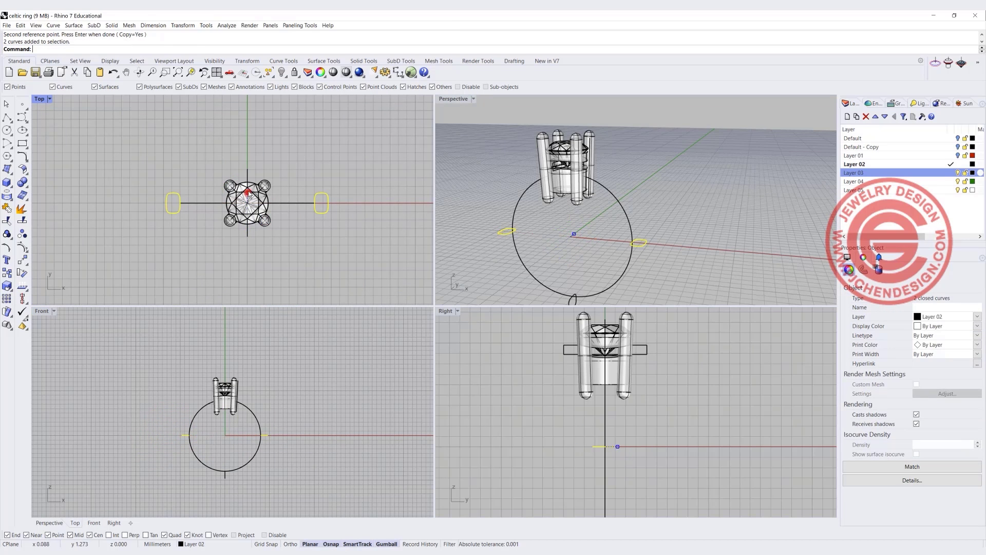
{"action": "left_click", "coordinate": [350, 257]}
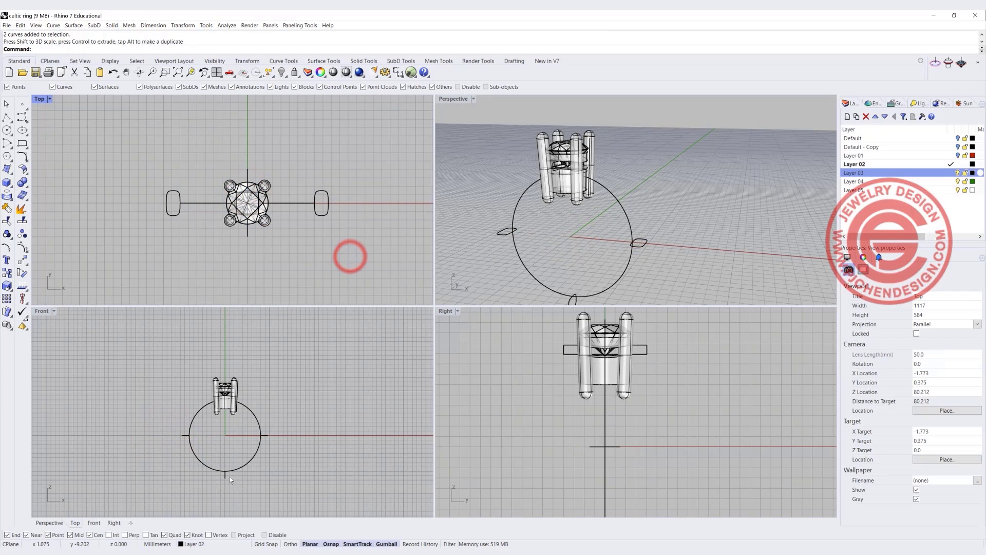
{"action": "left_click", "coordinate": [226, 478]}
{"action": "scroll", "coordinate": [608, 470], "scroll_direction": "down", "scroll_amount": 3}
{"action": "right_click_drag", "start_coordinate": [608, 470], "coordinate": [572, 372]}
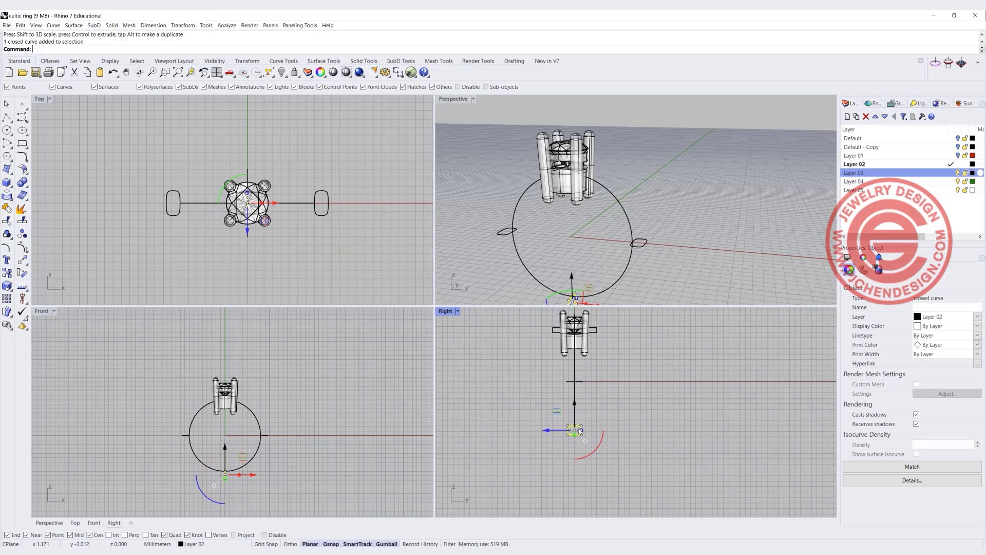
{"action": "scroll", "coordinate": [563, 417], "scroll_direction": "up", "scroll_amount": 3}
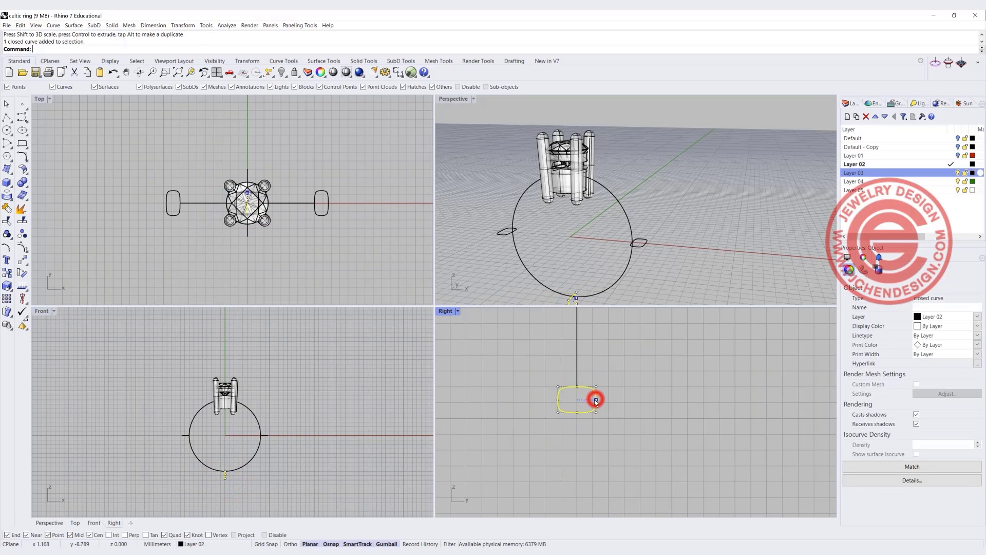
{"action": "left_click_drag", "start_coordinate": [596, 401], "coordinate": [591, 400]}
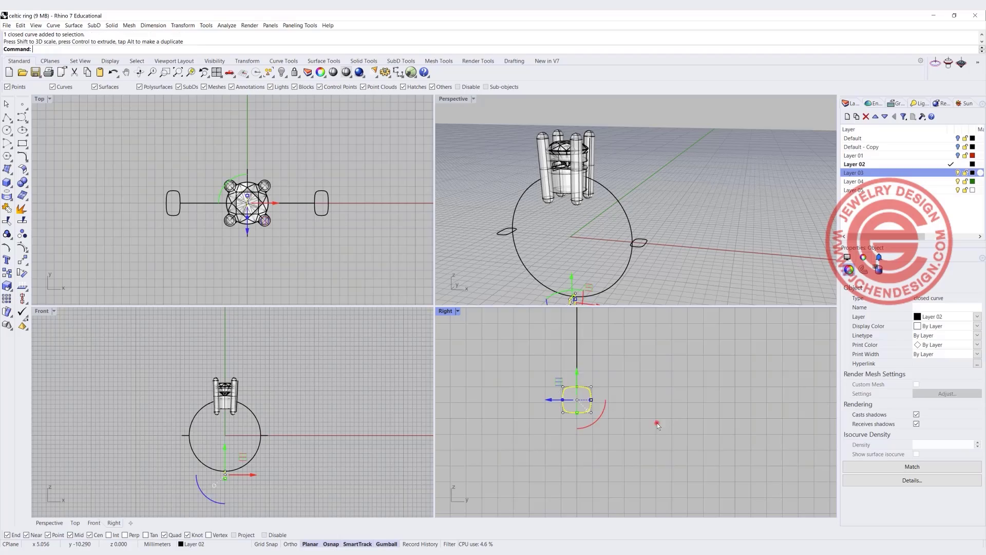
{"action": "left_click", "coordinate": [657, 422]}
Start Sweep 1 Rail with the finger-size circle as rail and the three rounded rectangles as cross sections in order around the bottom.
{"action": "double_click", "coordinate": [440, 98]}
{"action": "scroll", "coordinate": [429, 226], "scroll_direction": "down", "scroll_amount": 3}
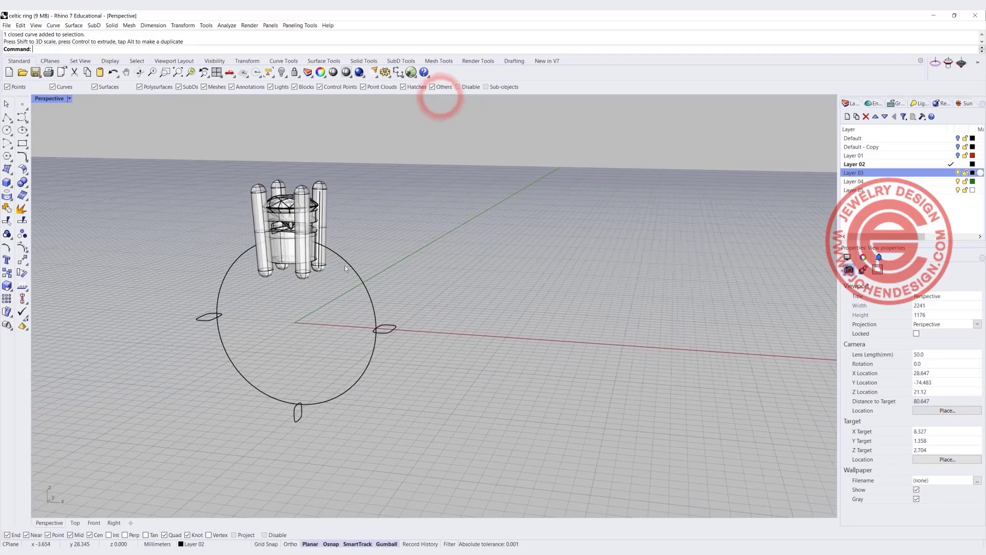
{"action": "right_click_drag", "start_coordinate": [345, 265], "coordinate": [408, 287]}
{"action": "left_click", "coordinate": [198, 175]}
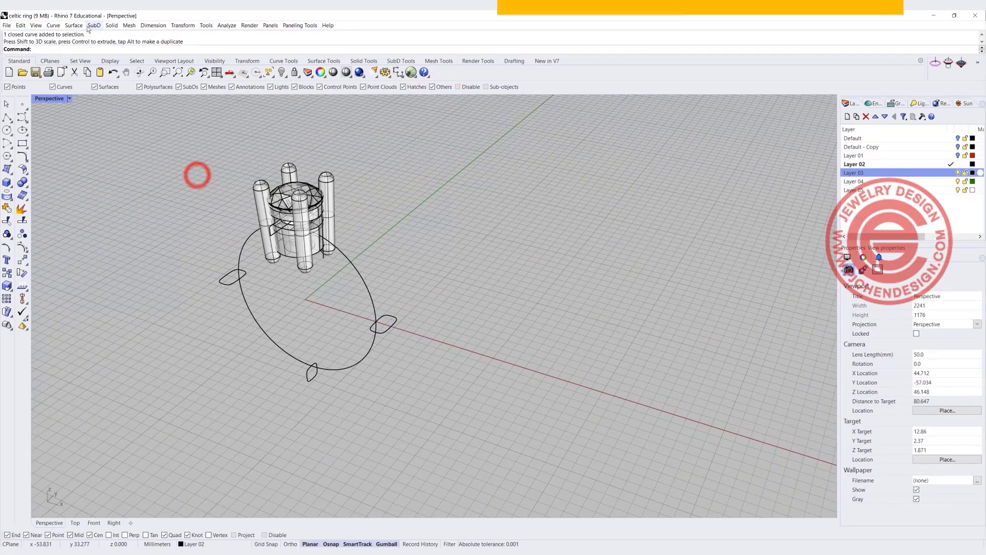
{"action": "left_click", "coordinate": [80, 26]}
{"action": "left_click", "coordinate": [80, 52]}
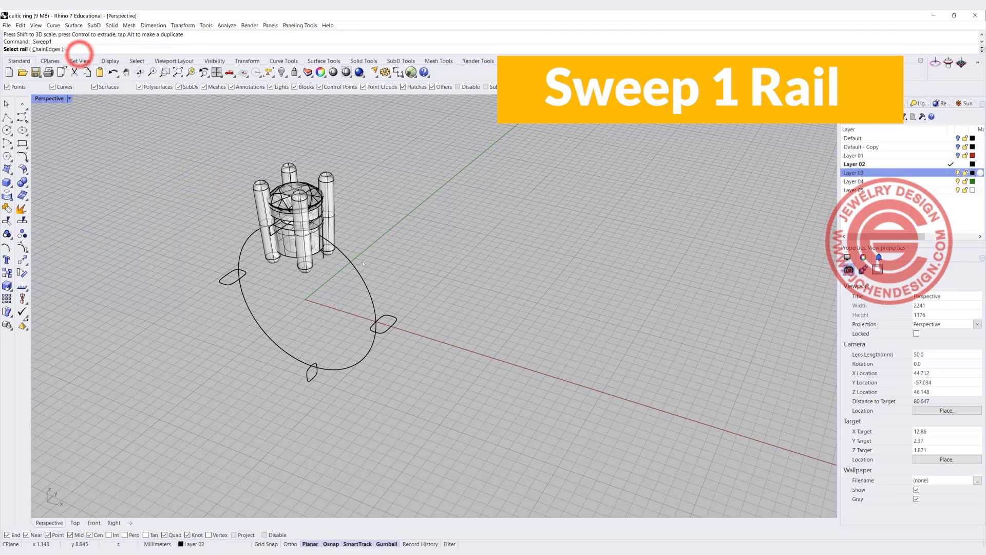
{"action": "left_click", "coordinate": [357, 273]}
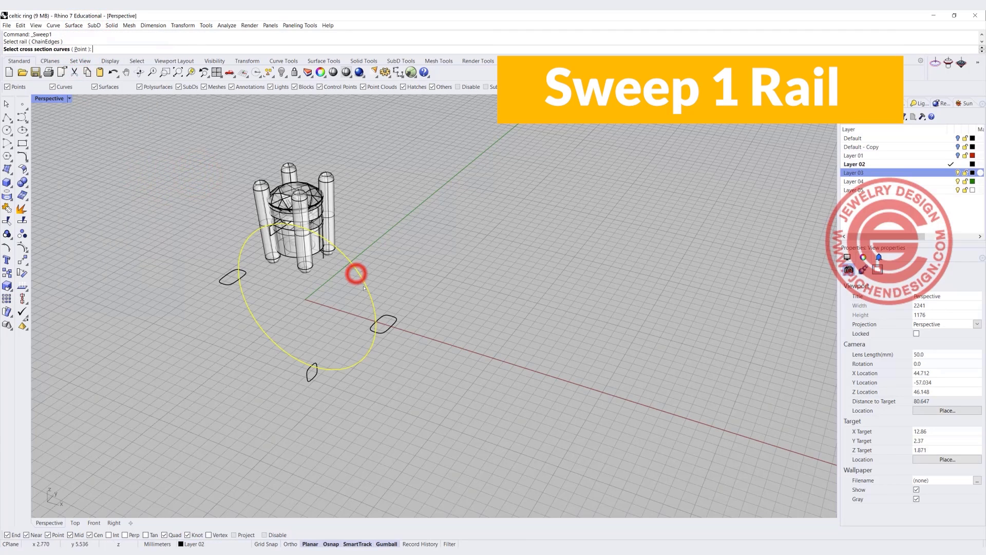
{"action": "left_click", "coordinate": [386, 330]}
{"action": "left_click", "coordinate": [309, 383]}
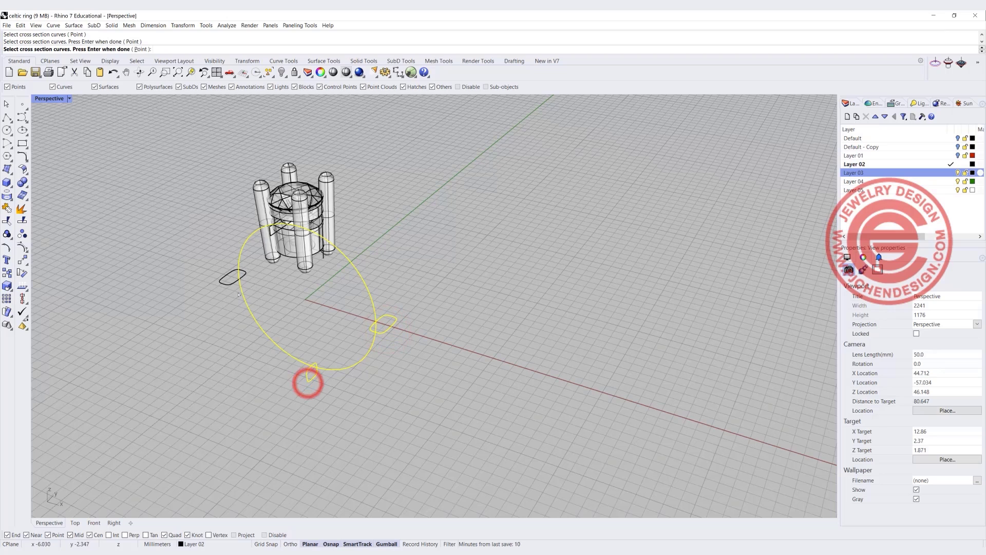
{"action": "left_click", "coordinate": [230, 279]}
{"action": "key", "text": "Return"}
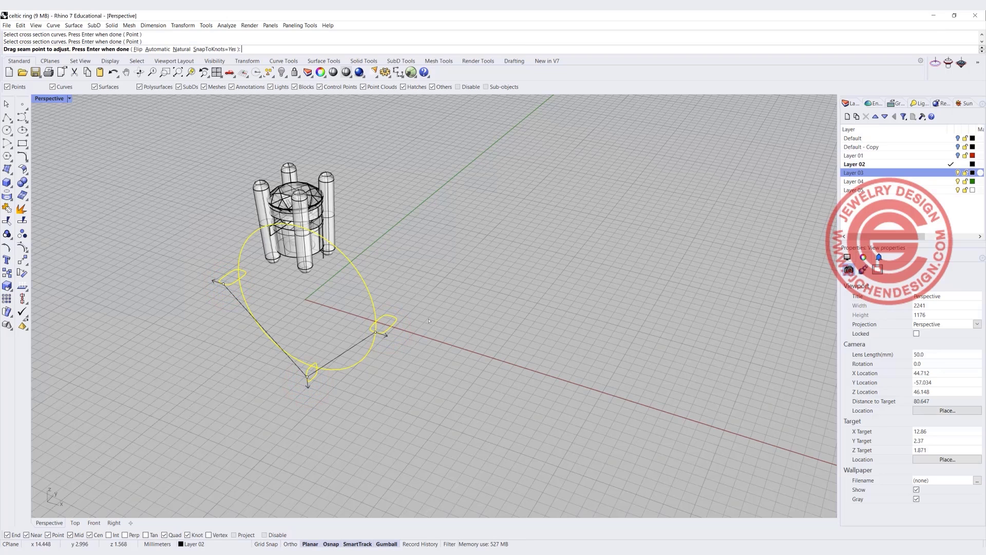
Adjust the seam points of all three cross sections to the midpoints of their inner edges on the rail circle.
{"action": "left_click_drag", "start_coordinate": [376, 333], "coordinate": [375, 322]}
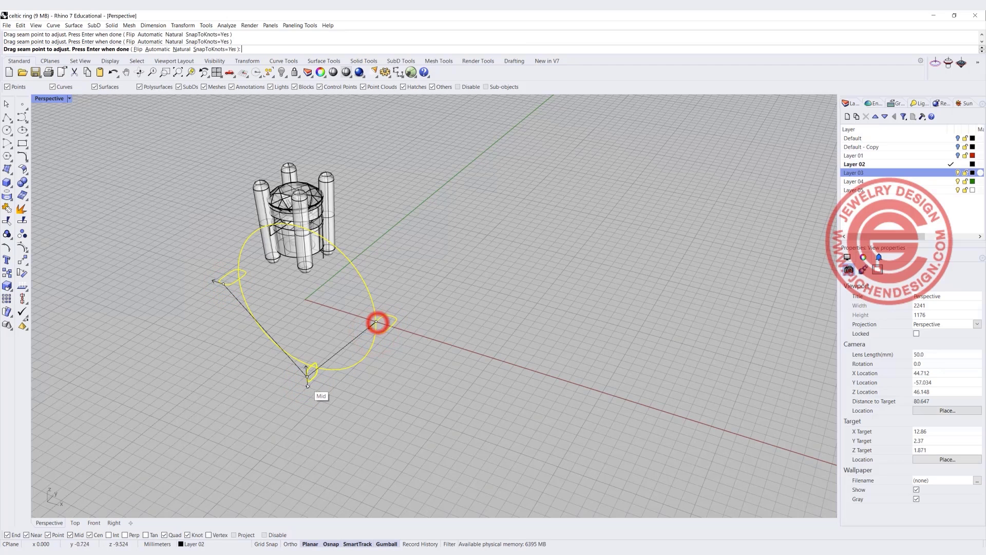
{"action": "left_click_drag", "start_coordinate": [308, 380], "coordinate": [312, 366]}
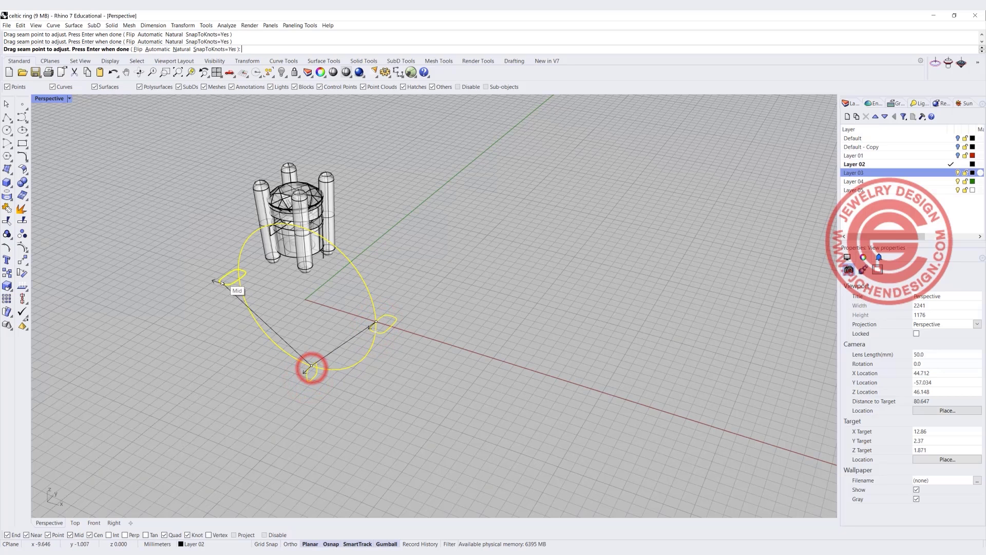
{"action": "left_click", "coordinate": [222, 282]}
{"action": "left_click_drag", "start_coordinate": [222, 282], "coordinate": [242, 275]}
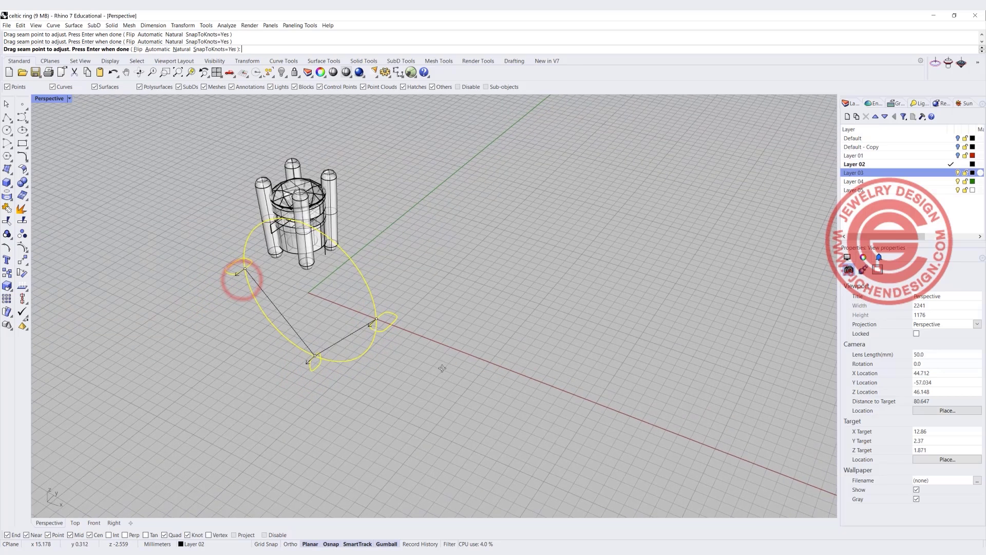
{"action": "scroll", "coordinate": [367, 343], "scroll_direction": "up", "scroll_amount": 2}
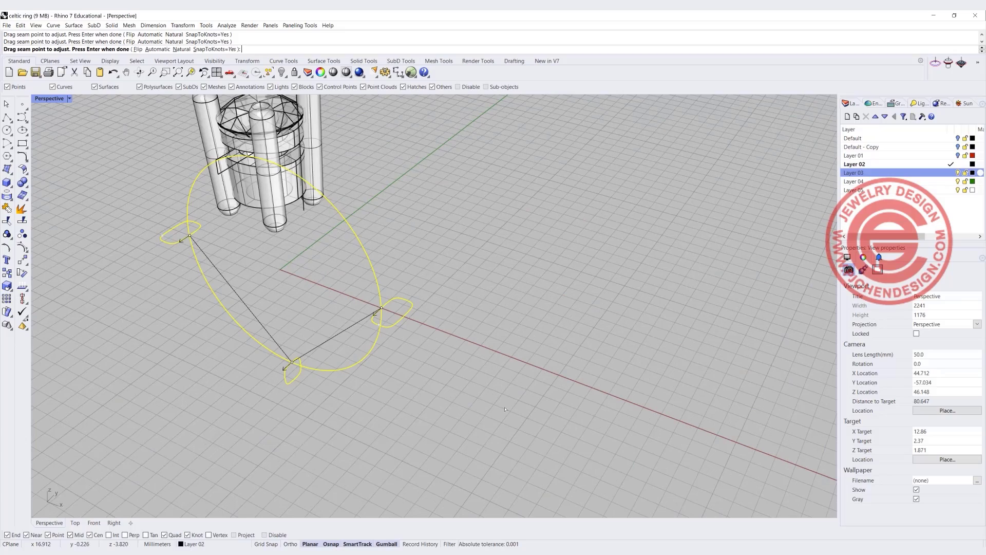
{"action": "key", "text": "Return"}
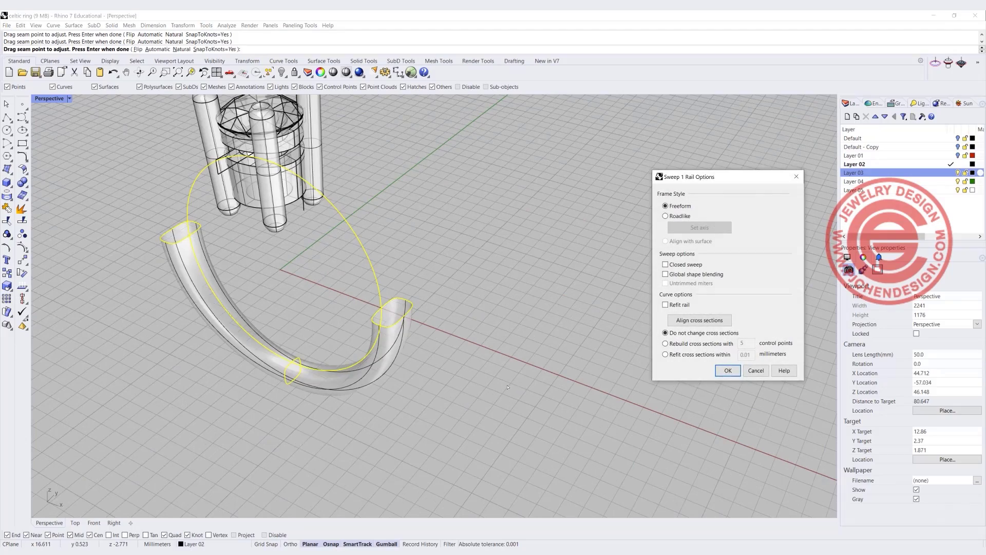
Create the shank as a closed sweep with the Freeform frame style and cross sections left unchanged.
{"action": "right_click_drag", "start_coordinate": [508, 387], "coordinate": [451, 335]}
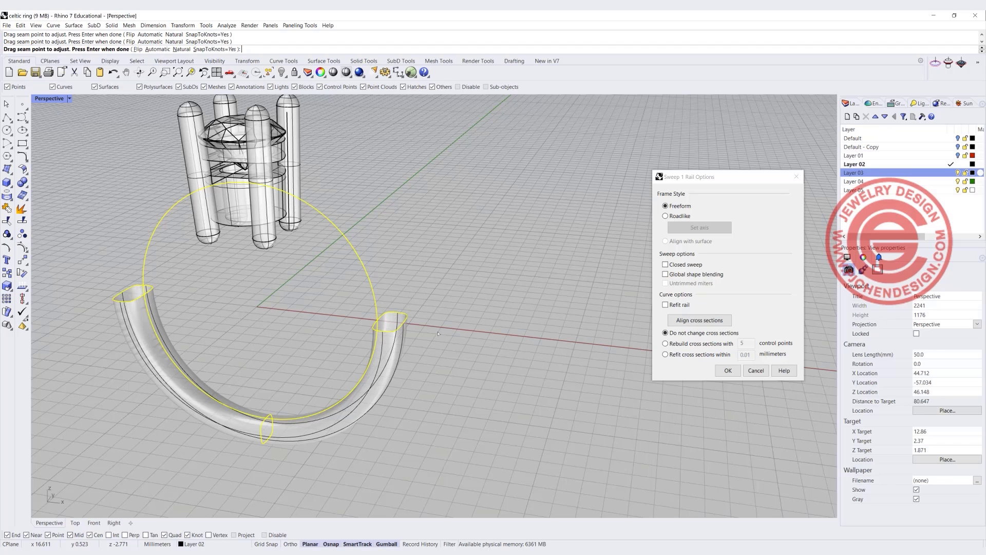
{"action": "left_click", "coordinate": [665, 264]}
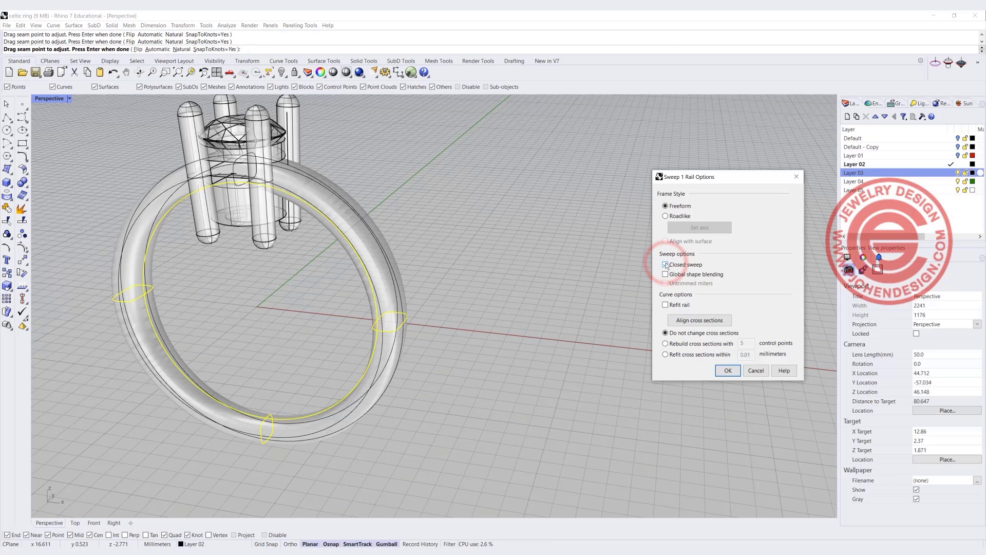
{"action": "left_click", "coordinate": [728, 371]}
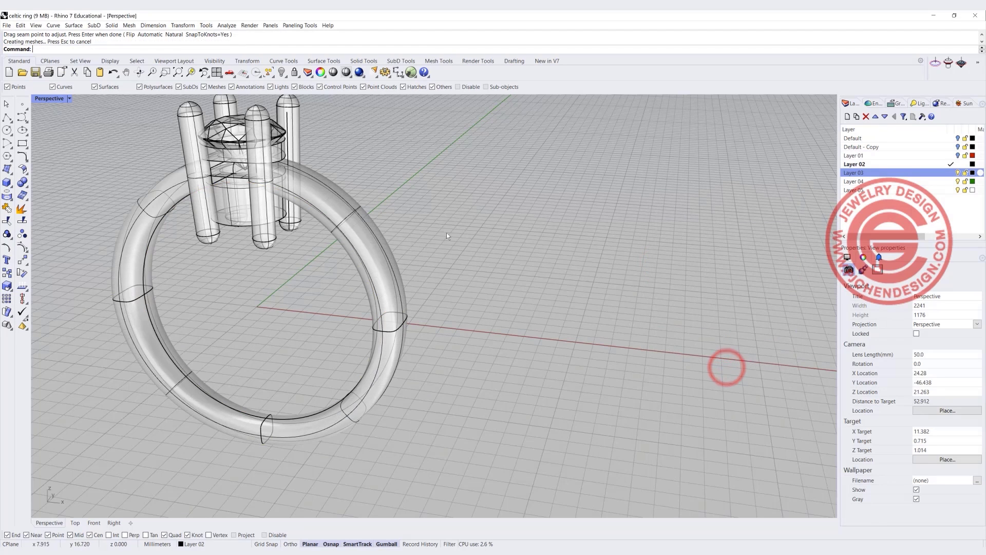
Make Layer 03 the current layer and turn off Layer 02 with the ring geometry.
{"action": "right_click_drag", "start_coordinate": [451, 235], "coordinate": [500, 338]}
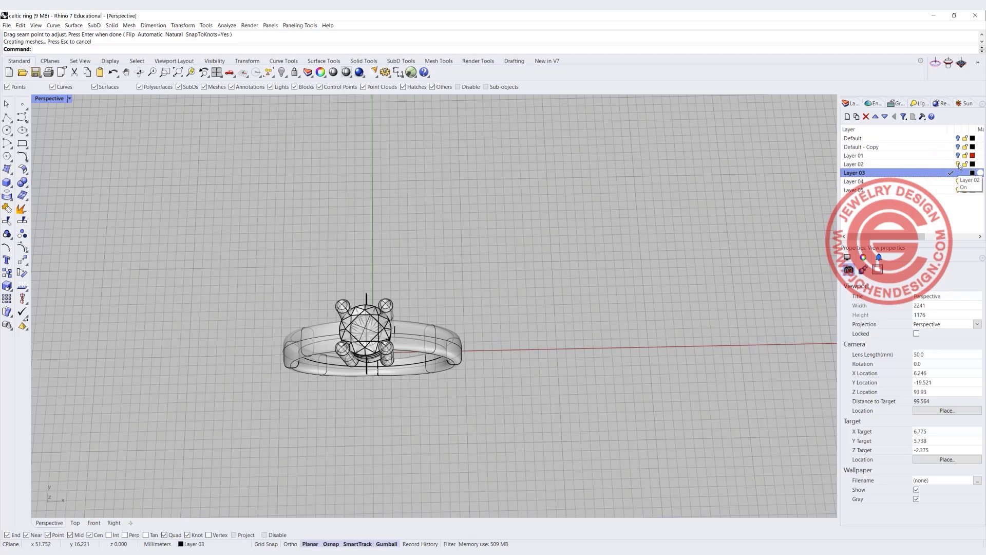
{"action": "left_click", "coordinate": [959, 165]}
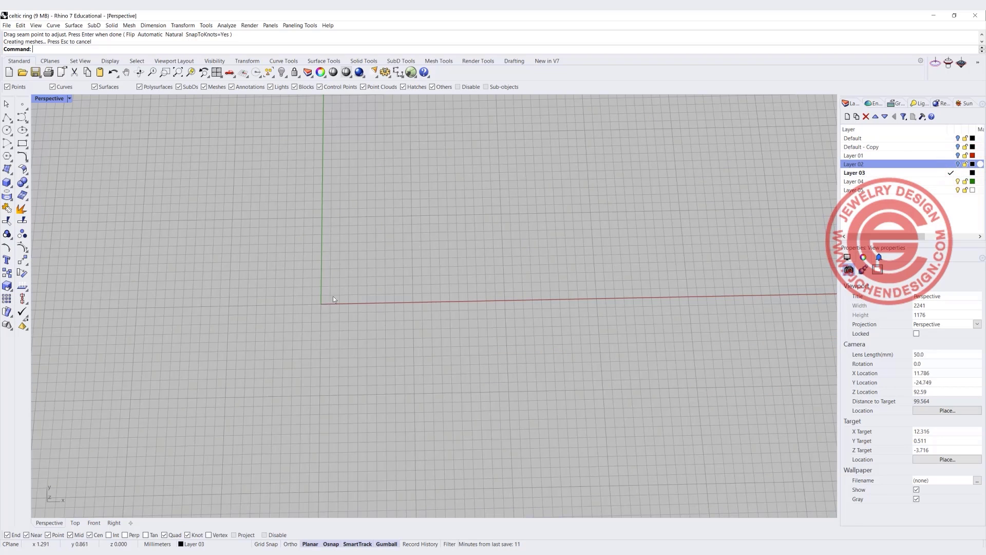
{"action": "right_click_drag", "start_coordinate": [333, 299], "coordinate": [387, 280]}
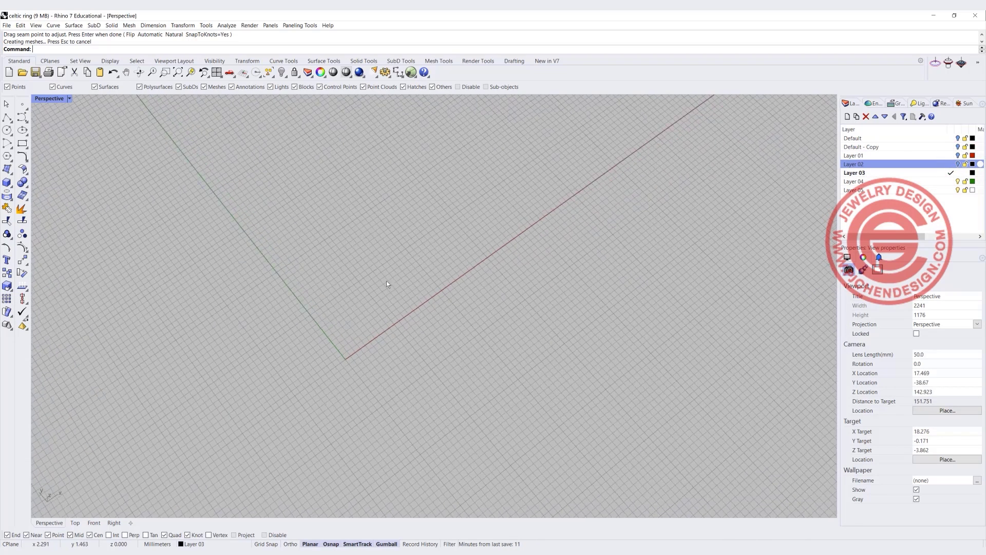
Draw a three-sided inscribed polygon in the Top view, centred on the origin, with one corner about 3.2 mm up the Y axis.
{"action": "double_click", "coordinate": [49, 98]}
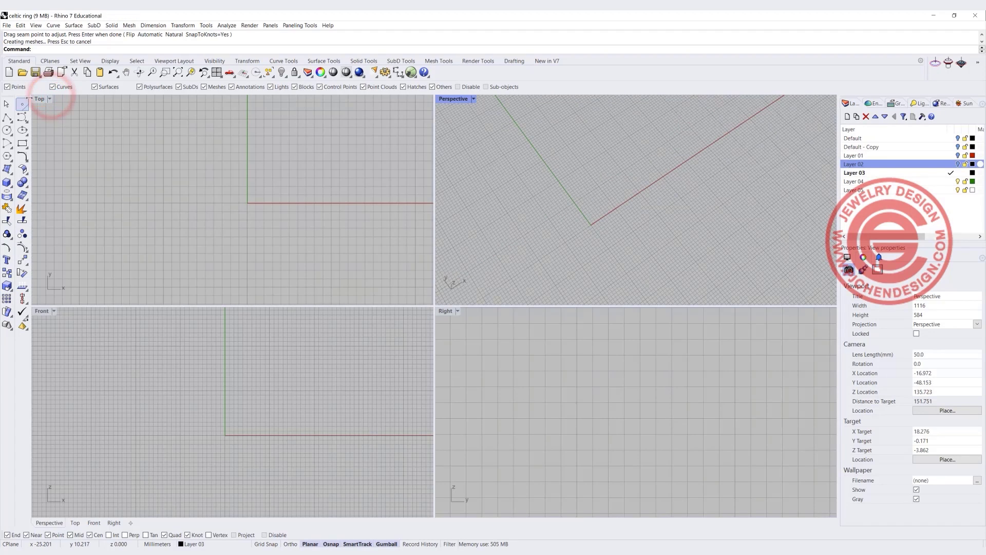
{"action": "double_click", "coordinate": [39, 99]}
{"action": "right_click_drag", "start_coordinate": [452, 308], "coordinate": [339, 297]}
{"action": "left_click", "coordinate": [6, 132]}
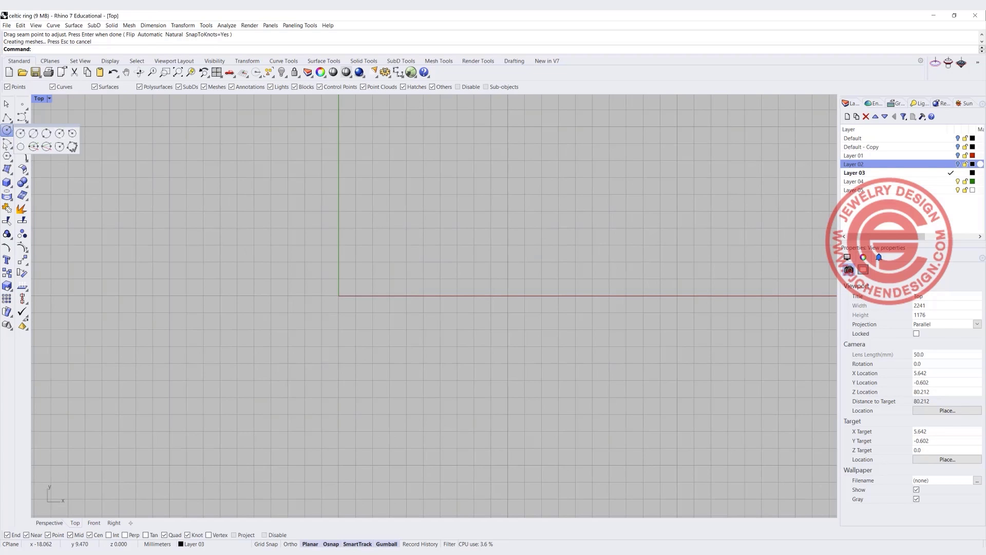
{"action": "left_click", "coordinate": [7, 156]}
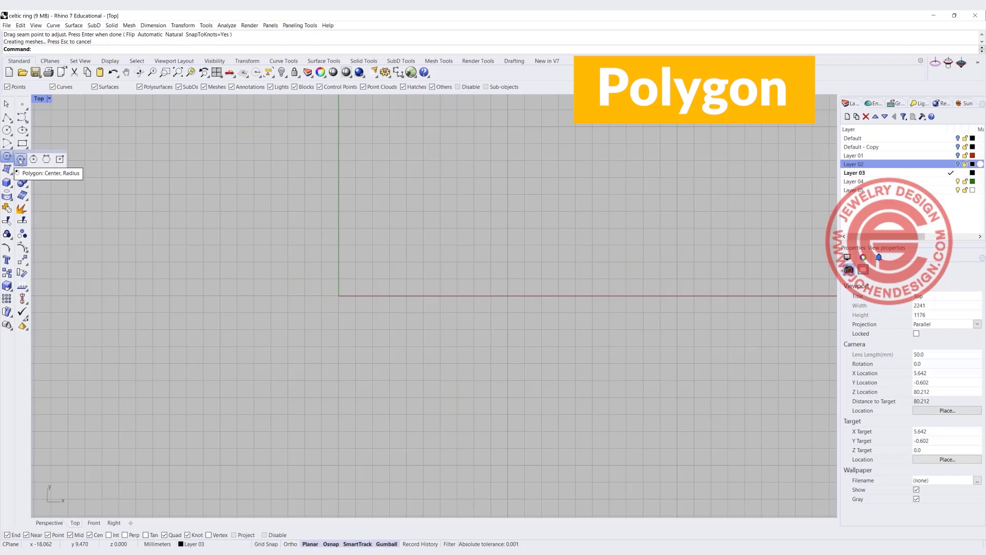
{"action": "left_click", "coordinate": [20, 161]}
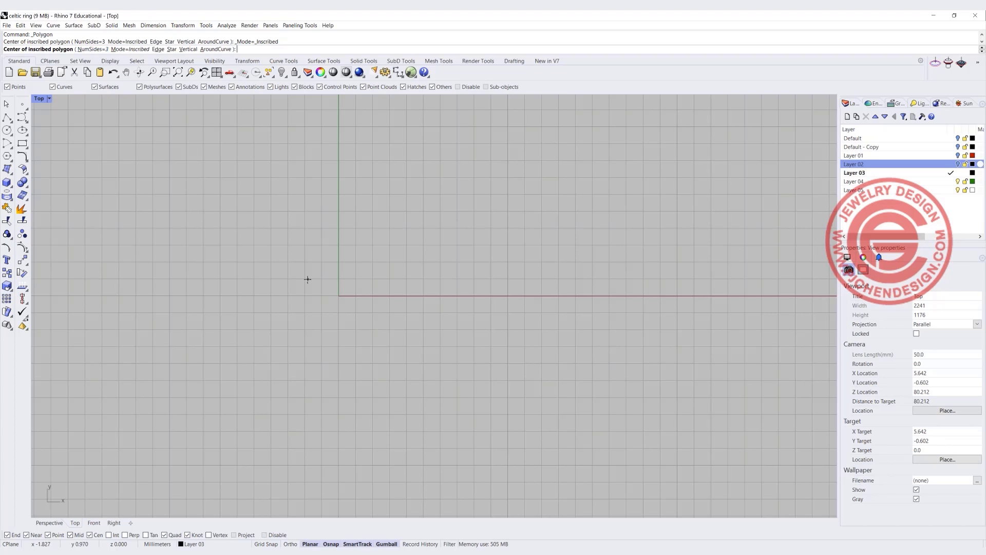
{"action": "type", "text": "0"}
{"action": "key", "text": "Return"}
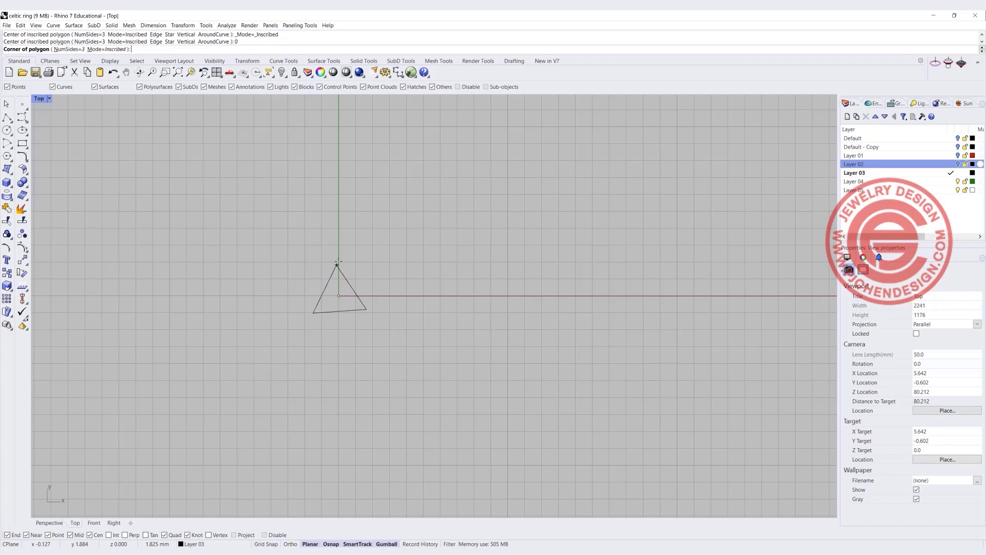
{"action": "key", "text": "F8"}
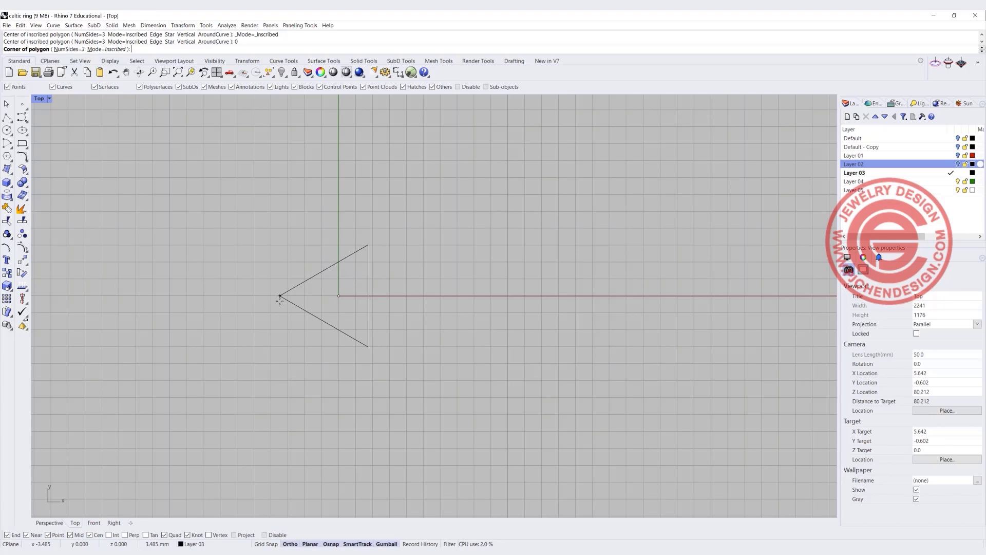
{"action": "left_click", "coordinate": [339, 241]}
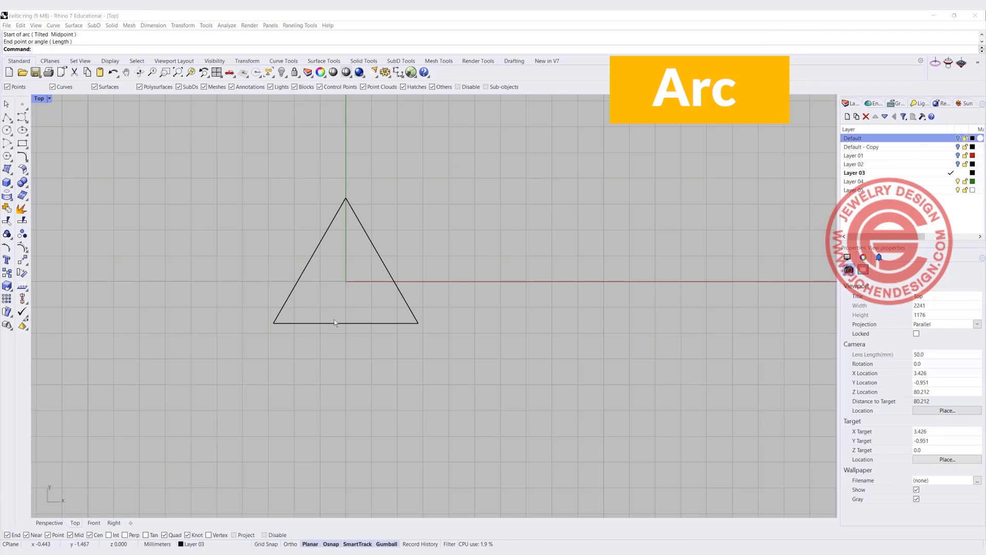
Draw an arc centred on the midpoint of the triangle's base, running over the top from the lower-left corner to the lower-right corner.
{"action": "left_click", "coordinate": [6, 143]}
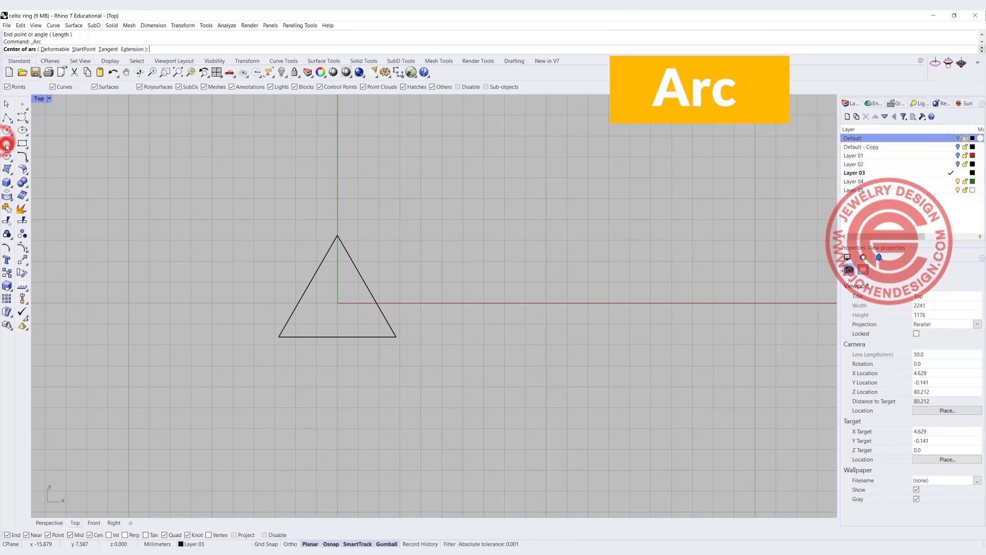
{"action": "left_click", "coordinate": [340, 337]}
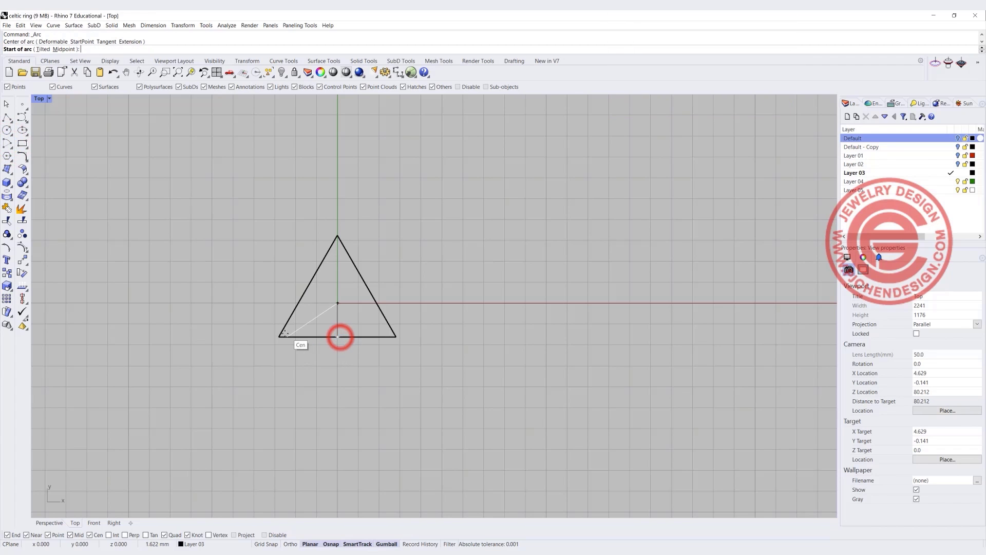
{"action": "left_click", "coordinate": [279, 336]}
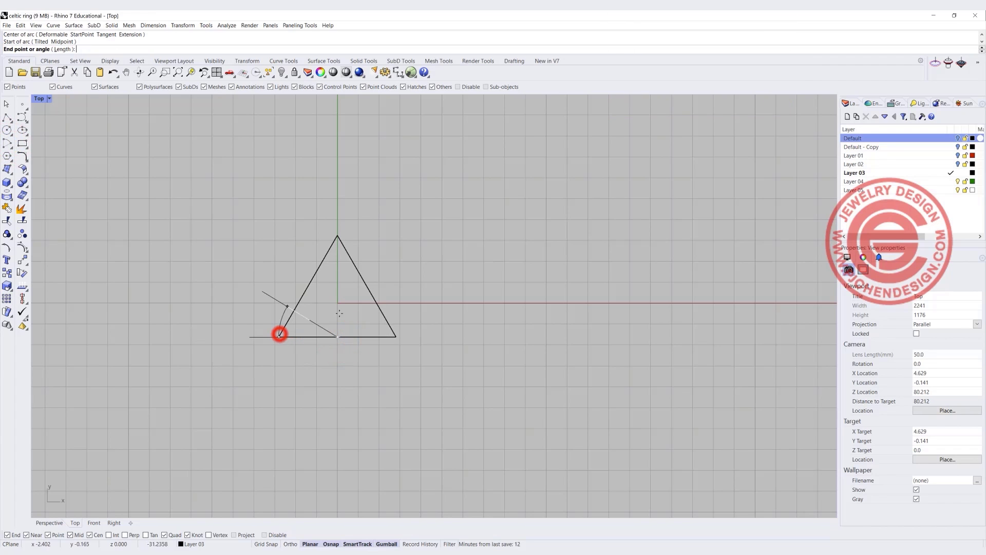
{"action": "left_click", "coordinate": [397, 333]}
Draw a second arc centred on the midpoint of the triangle's right edge, from the apex through the inside to the lower-right corner.
{"action": "left_click", "coordinate": [374, 303]}
{"action": "key", "text": "Return"}
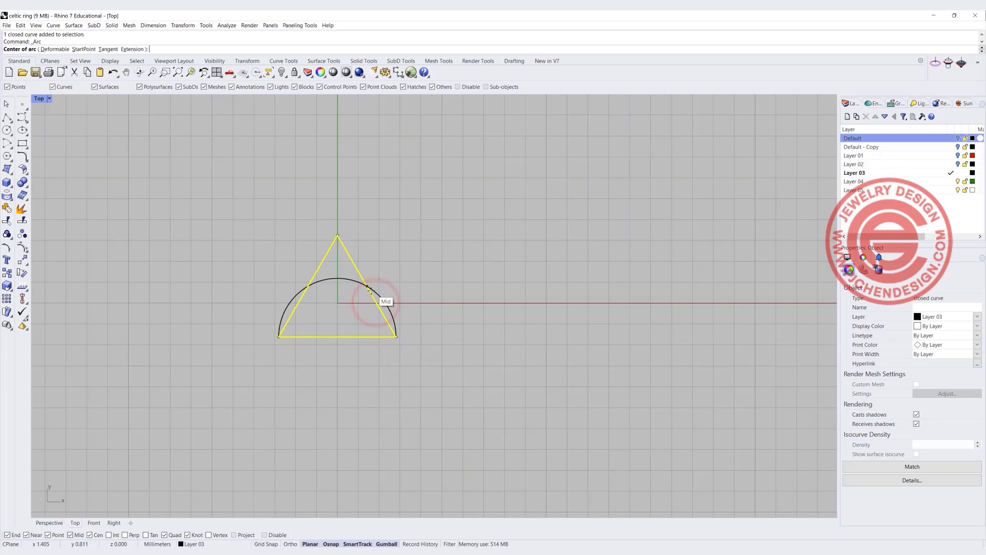
{"action": "scroll", "coordinate": [370, 290], "scroll_direction": "up", "scroll_amount": 3}
{"action": "left_click", "coordinate": [363, 283]}
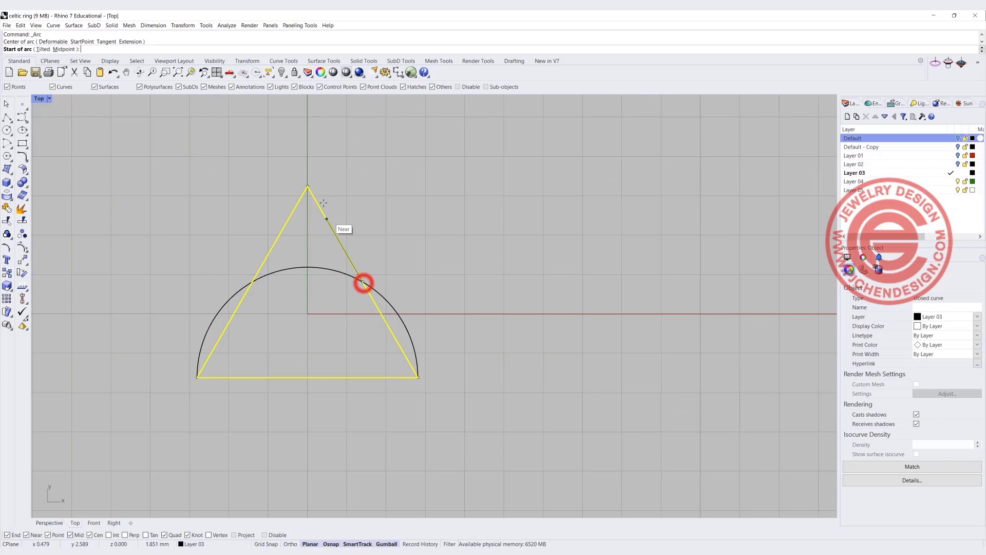
{"action": "left_click", "coordinate": [307, 186]}
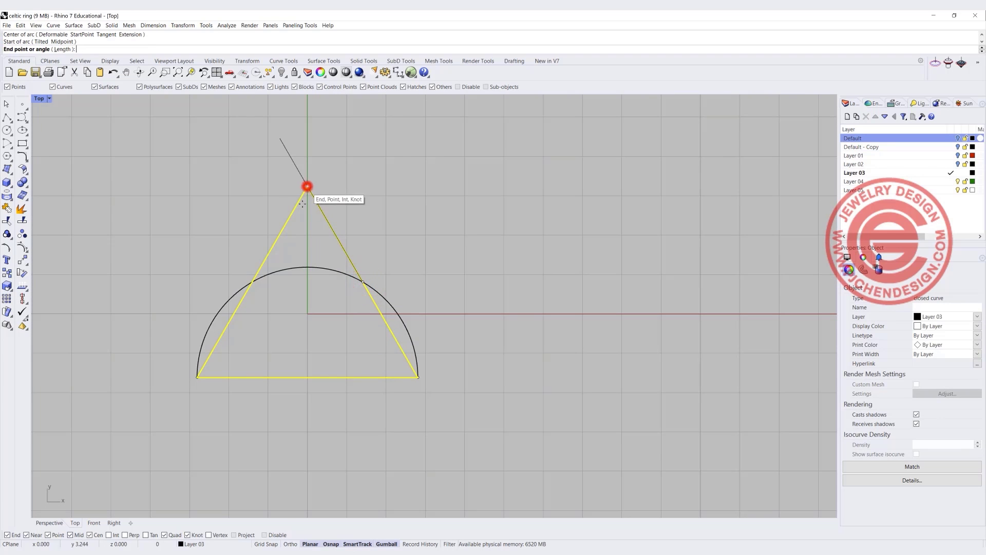
{"action": "left_click", "coordinate": [419, 377]}
Draw the third arc centred on the midpoint of the triangle's left edge, from the apex through the inside to the lower-left corner.
{"action": "key", "text": "Return"}
{"action": "left_click", "coordinate": [252, 283]}
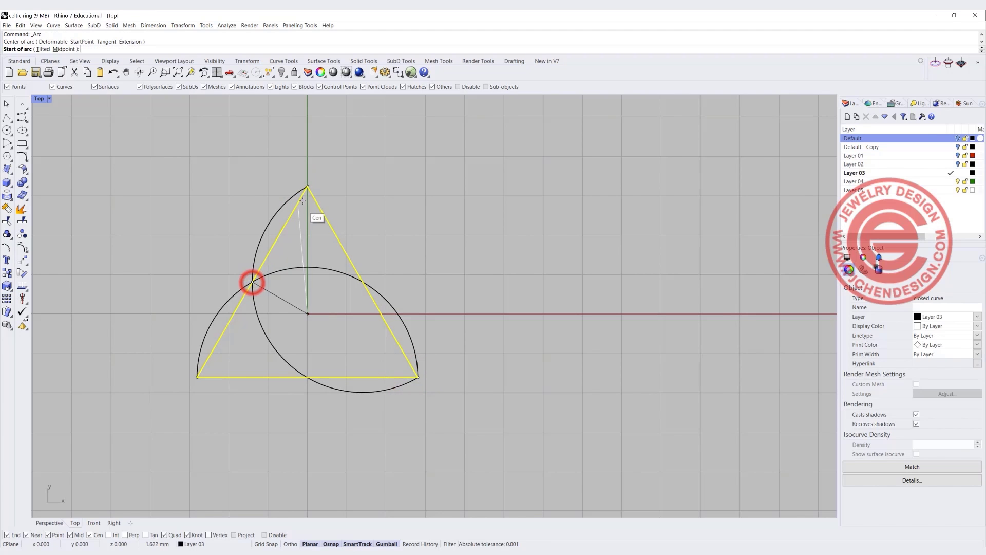
{"action": "left_click", "coordinate": [307, 187]}
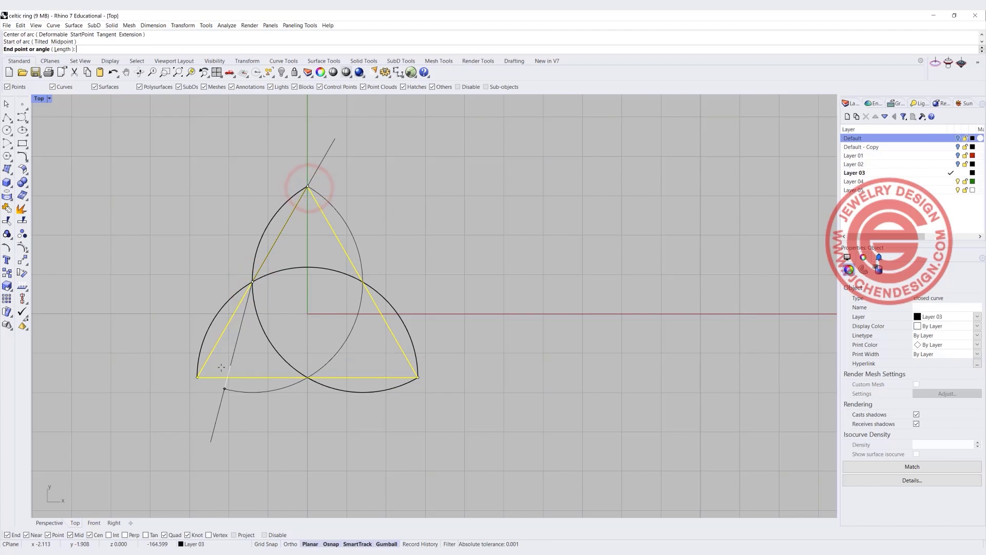
{"action": "left_click", "coordinate": [197, 377]}
{"action": "key", "text": "Return"}
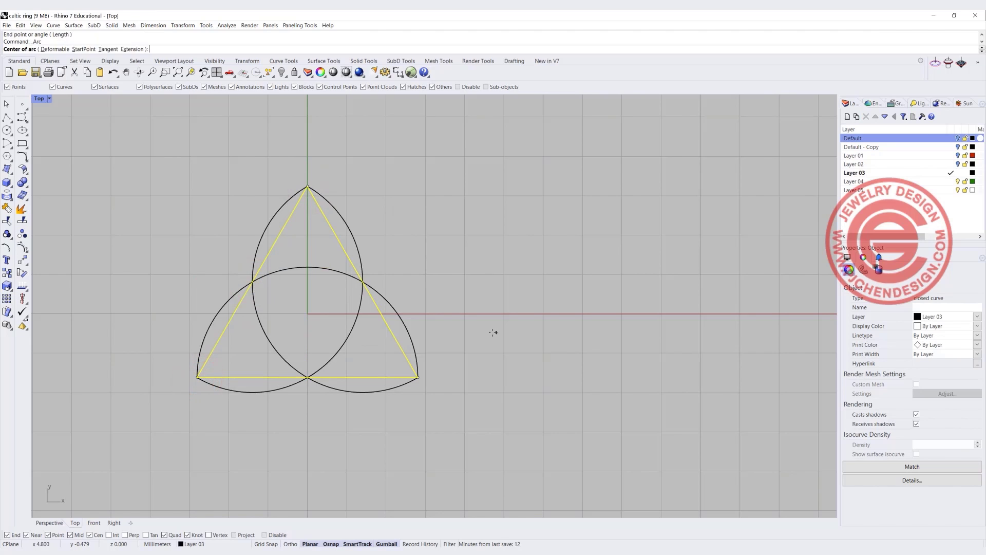
{"action": "key", "text": "Escape"}
{"action": "key", "text": "Escape"}
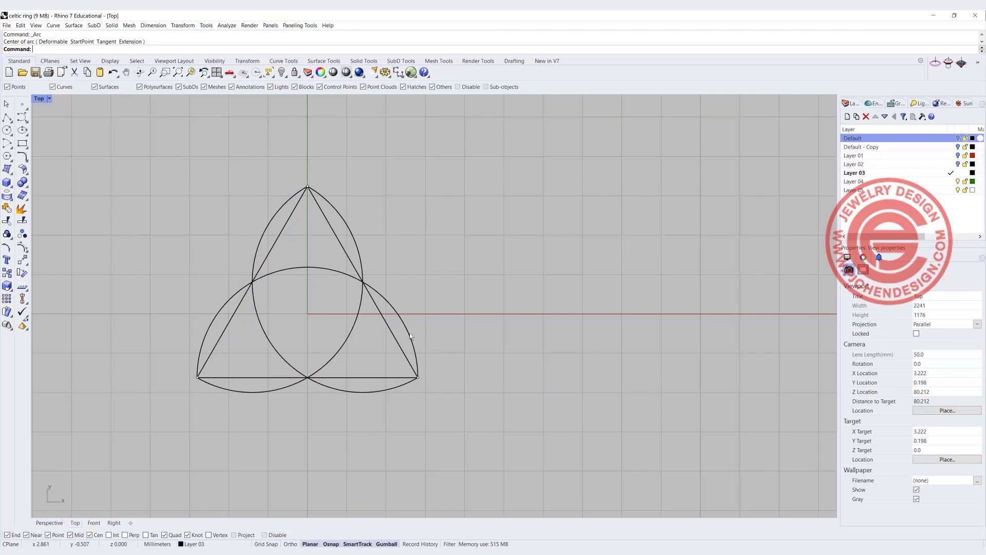
Draw a rounded rectangle with conic corners, about 1 mm square, in the Front view, centred on the left end of the arc over the base.
{"action": "left_click", "coordinate": [409, 333]}
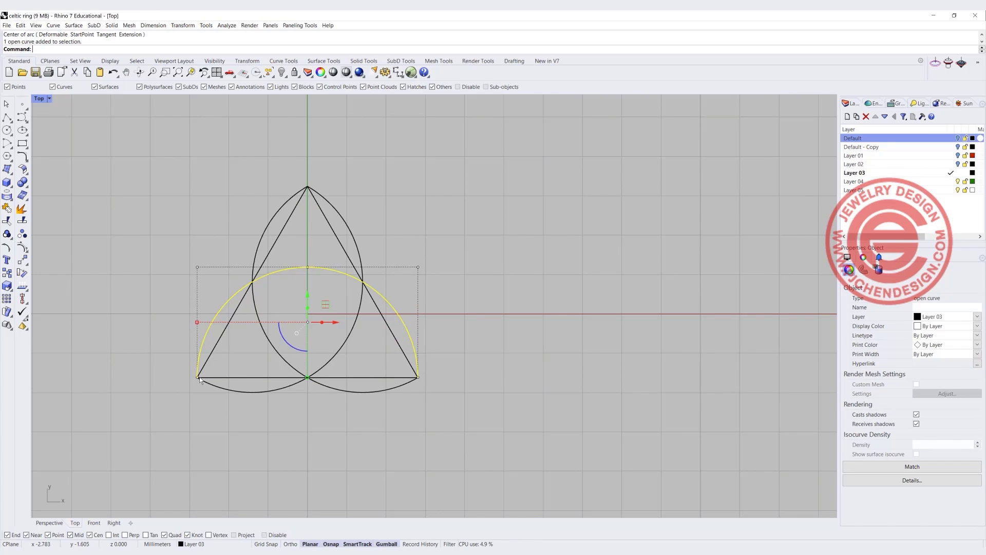
{"action": "scroll", "coordinate": [199, 380], "scroll_direction": "up", "scroll_amount": 3}
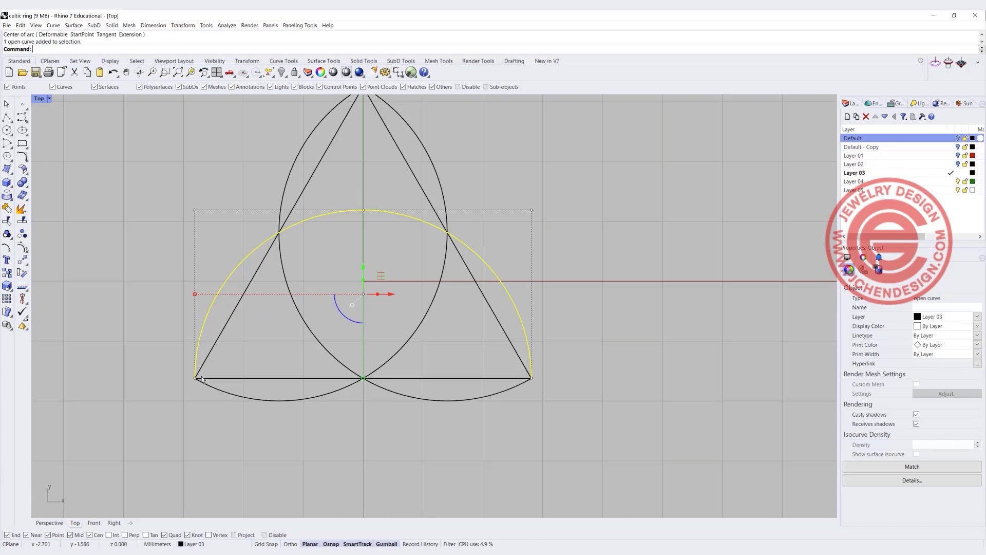
{"action": "double_click", "coordinate": [39, 98]}
{"action": "right_click_drag", "start_coordinate": [251, 429], "coordinate": [145, 386]}
{"action": "mouse_move", "coordinate": [22, 145]}
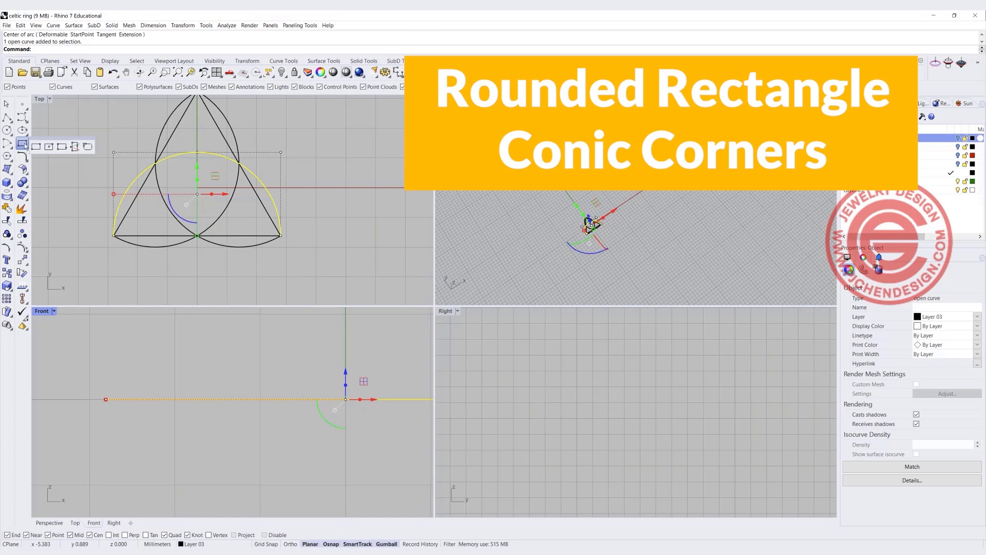
{"action": "right_click", "coordinate": [88, 147]}
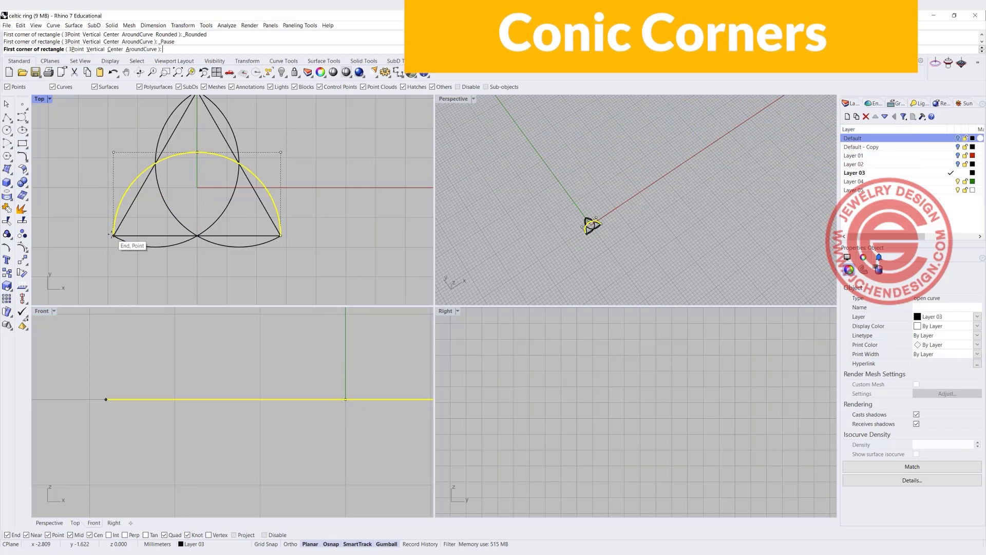
{"action": "left_click", "coordinate": [115, 49]}
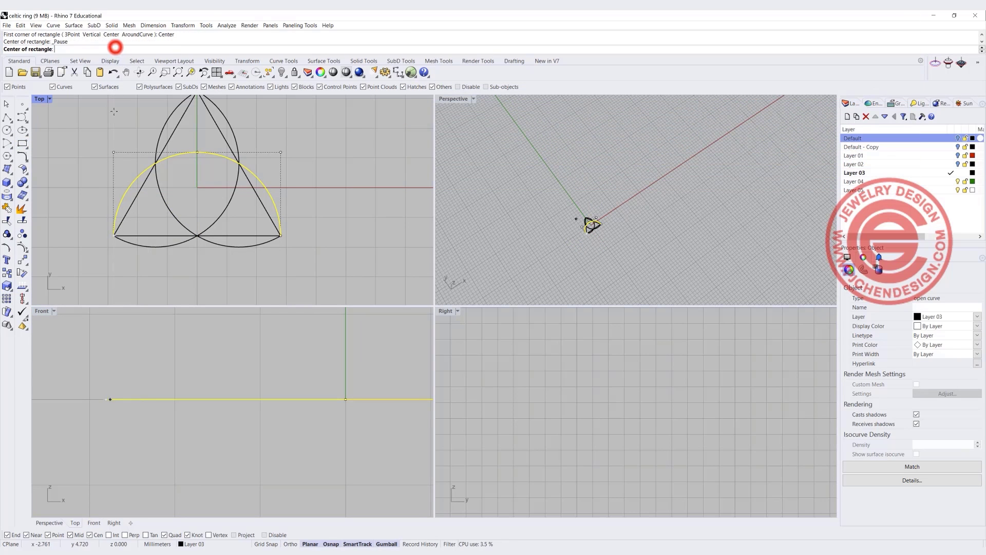
{"action": "left_click", "coordinate": [104, 236]}
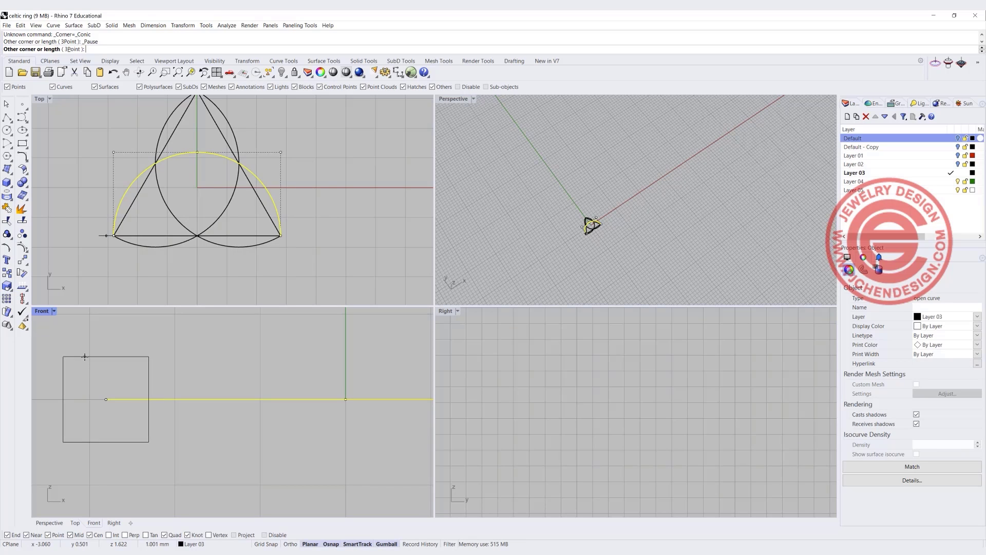
{"action": "left_click", "coordinate": [85, 356]}
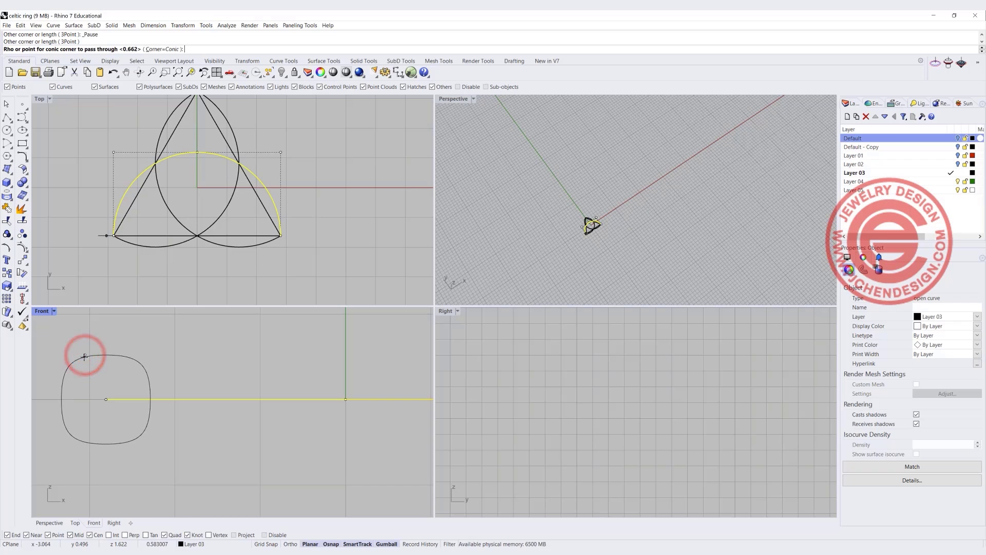
{"action": "left_click", "coordinate": [84, 355]}
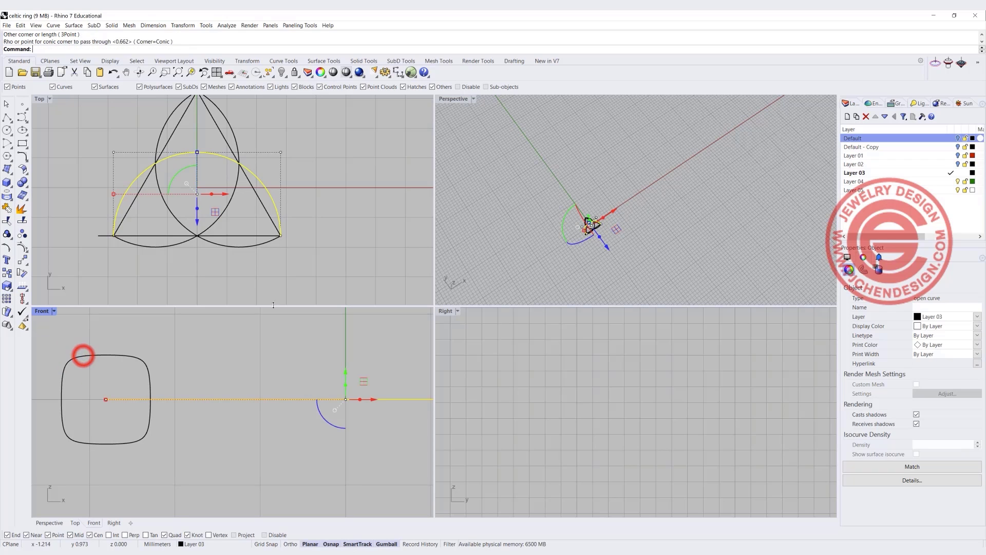
Set the display color of the rounded rectangle profile to Red.
{"action": "left_click", "coordinate": [290, 285]}
{"action": "left_click", "coordinate": [97, 236]}
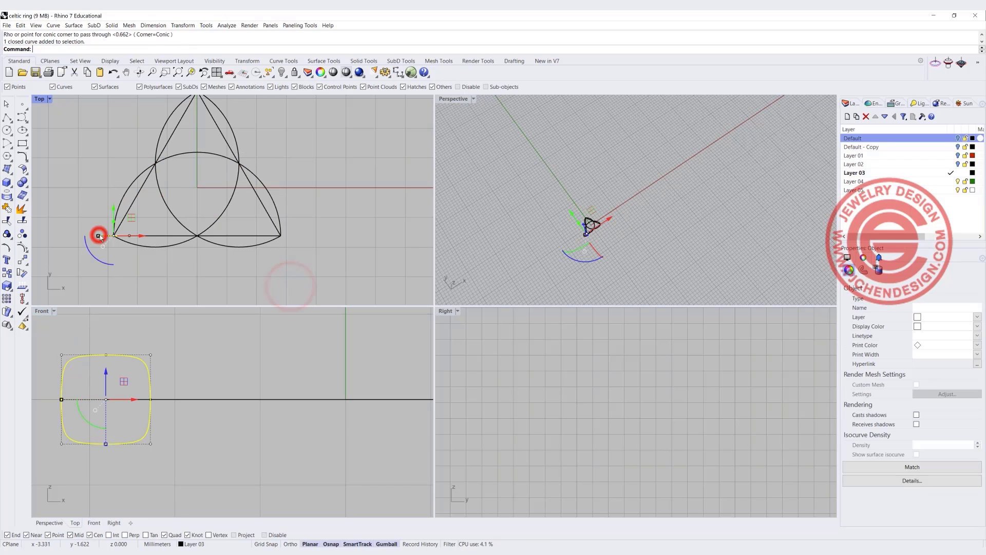
{"action": "left_click", "coordinate": [978, 328]}
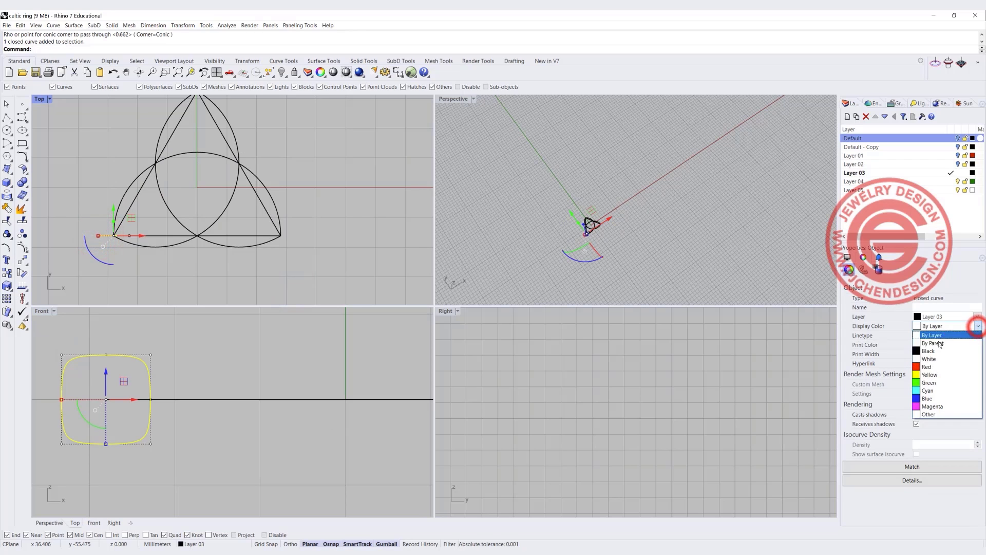
{"action": "left_click", "coordinate": [932, 366]}
{"action": "left_click", "coordinate": [634, 257]}
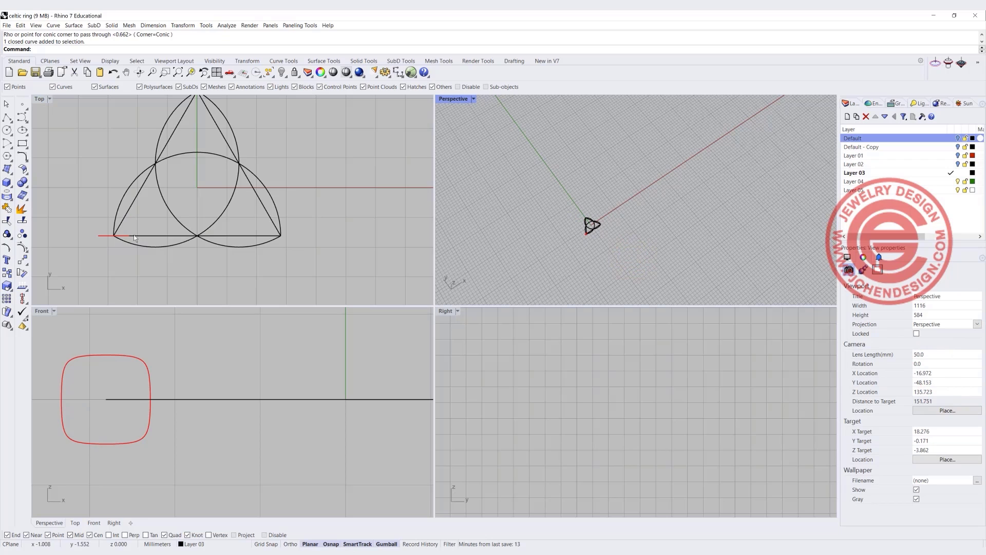
Mirror a copy of the red profile across the vertical line through the base midpoint, onto the arc's other end.
{"action": "left_click", "coordinate": [100, 235]}
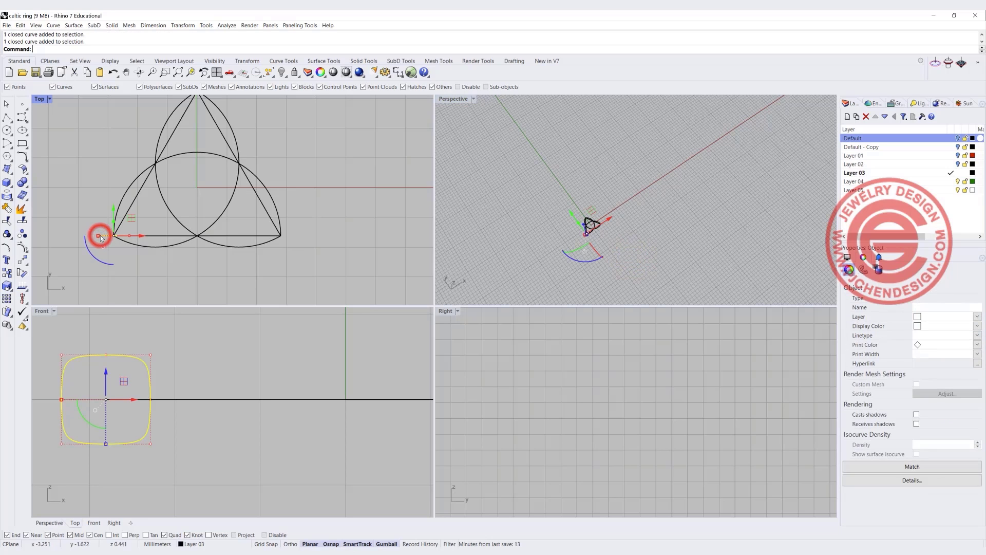
{"action": "left_click", "coordinate": [22, 261]}
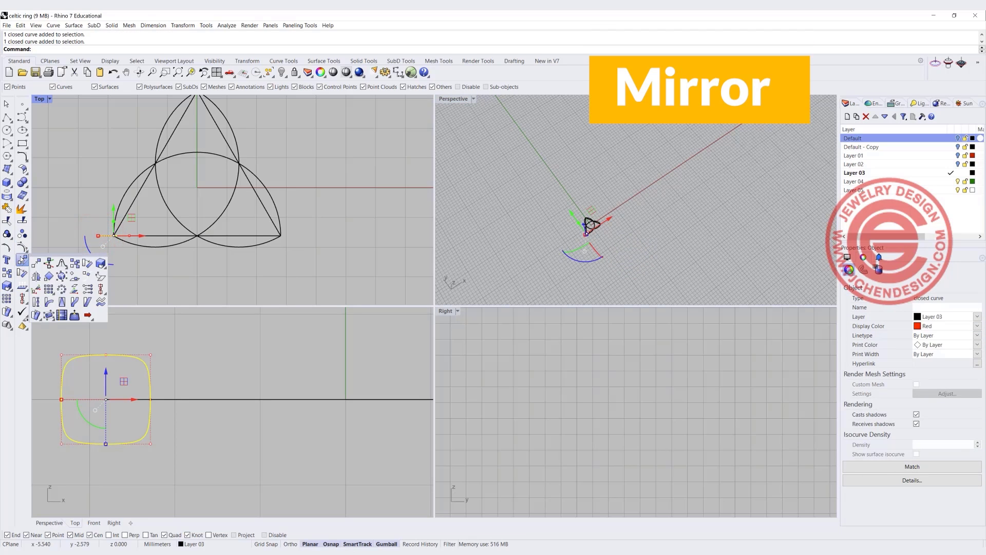
{"action": "left_click", "coordinate": [87, 264]}
{"action": "left_click", "coordinate": [198, 236]}
{"action": "left_click", "coordinate": [198, 273]}
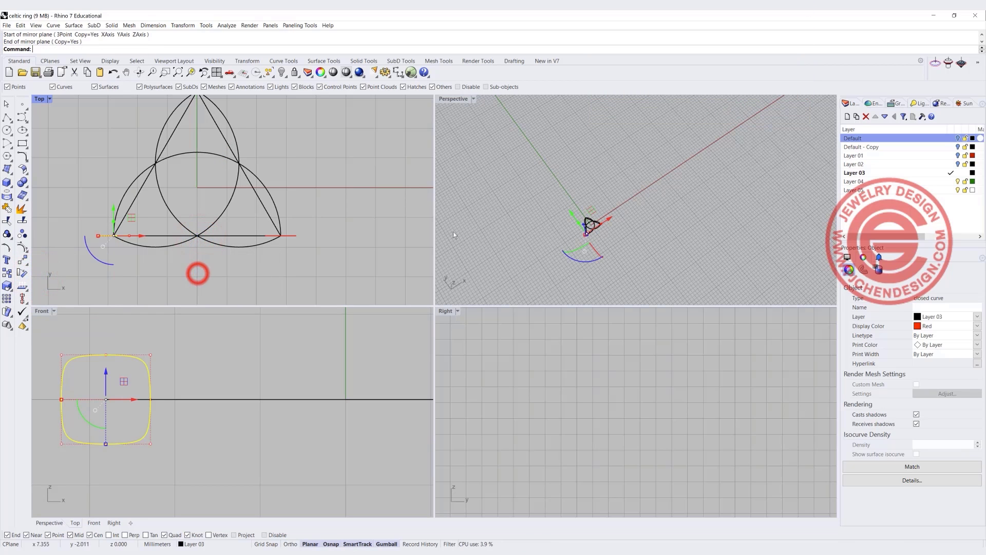
Sweep both red rounded-rectangle profiles along the arc over the base with Sweep 1 Rail.
{"action": "double_click", "coordinate": [454, 99]}
{"action": "scroll", "coordinate": [310, 383], "scroll_direction": "up", "scroll_amount": 5}
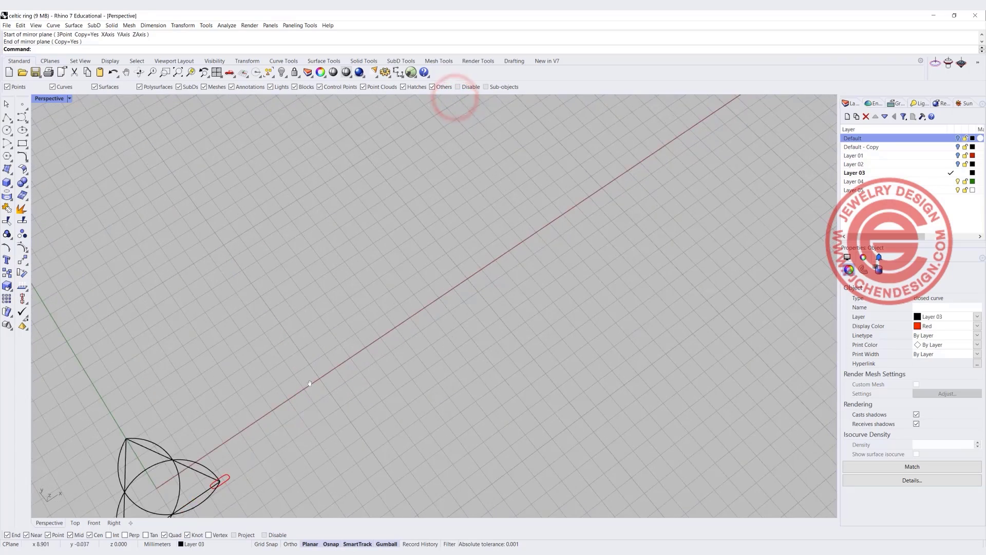
{"action": "scroll", "coordinate": [310, 383], "scroll_direction": "down", "scroll_amount": 5}
{"action": "right_click_drag", "start_coordinate": [511, 285], "coordinate": [427, 366]}
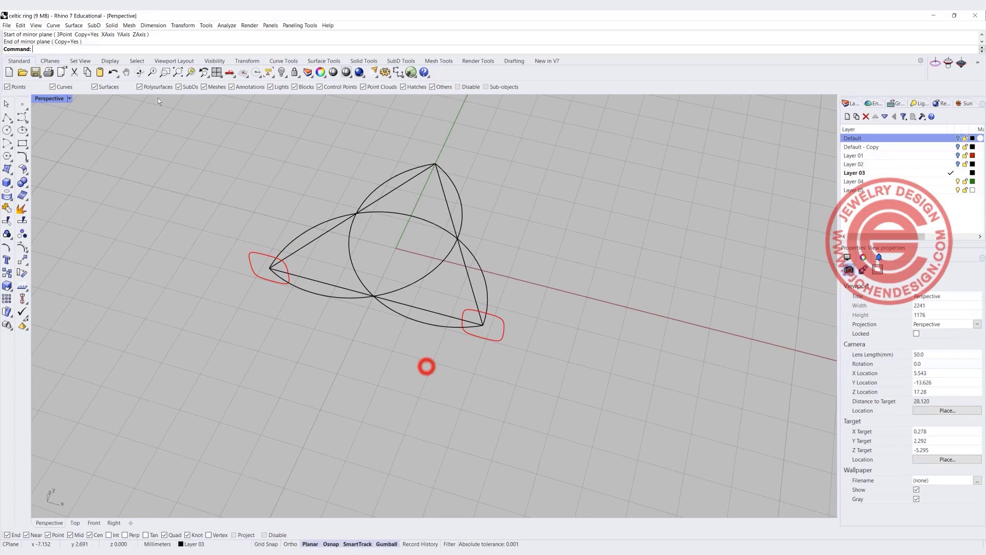
{"action": "left_click", "coordinate": [74, 25]}
{"action": "left_click", "coordinate": [112, 51]}
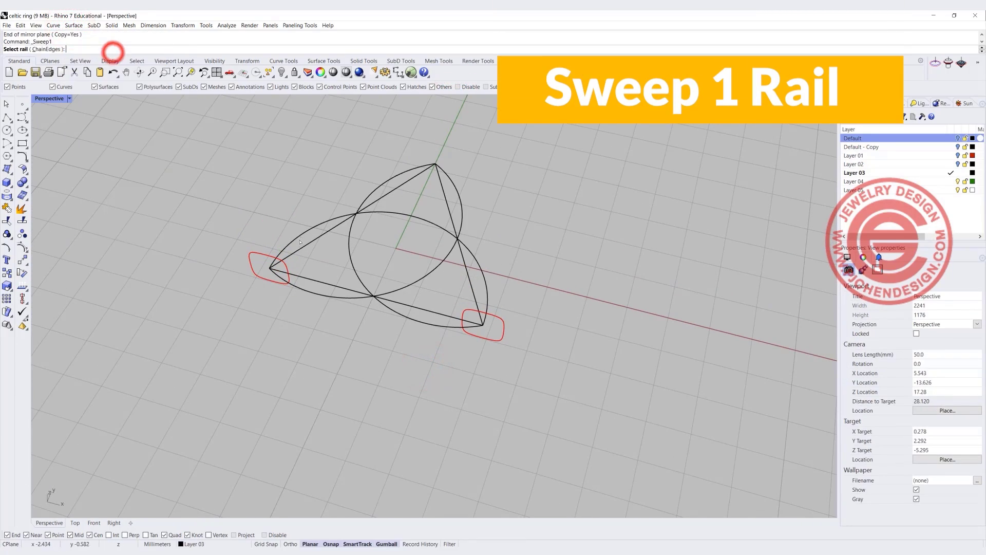
{"action": "left_click", "coordinate": [297, 229]}
{"action": "left_click", "coordinate": [260, 253]}
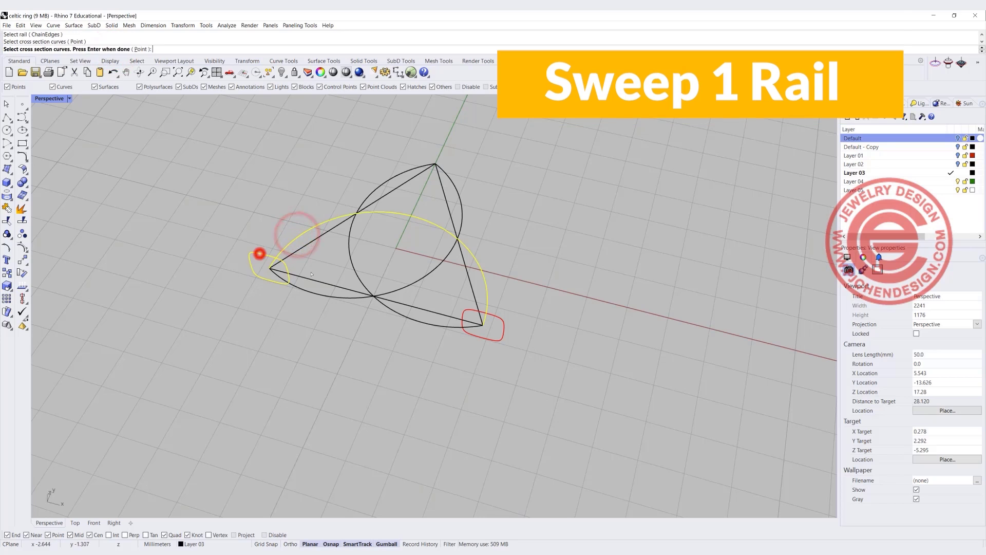
{"action": "left_click", "coordinate": [493, 327]}
{"action": "key", "text": "Return"}
{"action": "key", "text": "Return"}
{"action": "right_click_drag", "start_coordinate": [366, 210], "coordinate": [252, 241]}
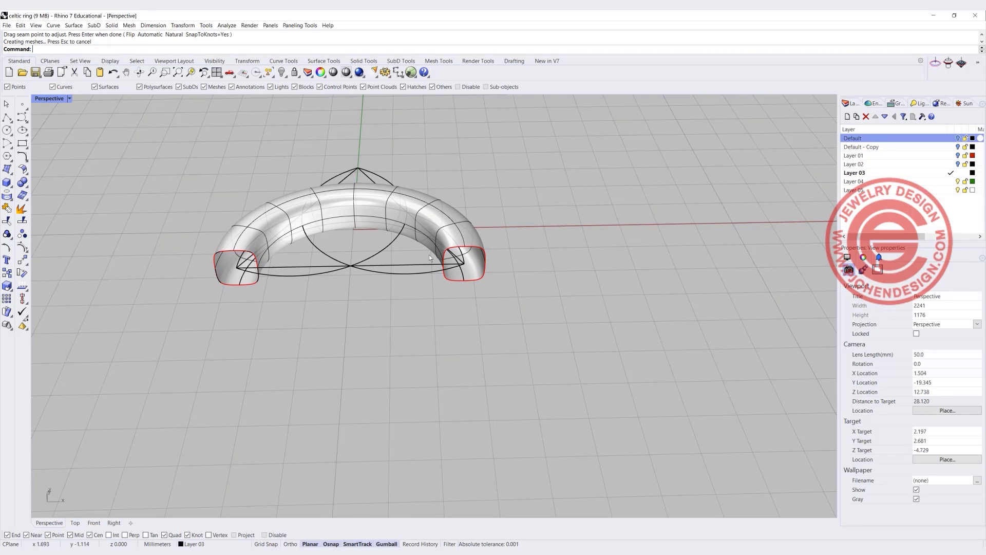
Delete the swept surface and try lifting the upper-left control point of the arc over the base.
{"action": "left_click", "coordinate": [473, 226]}
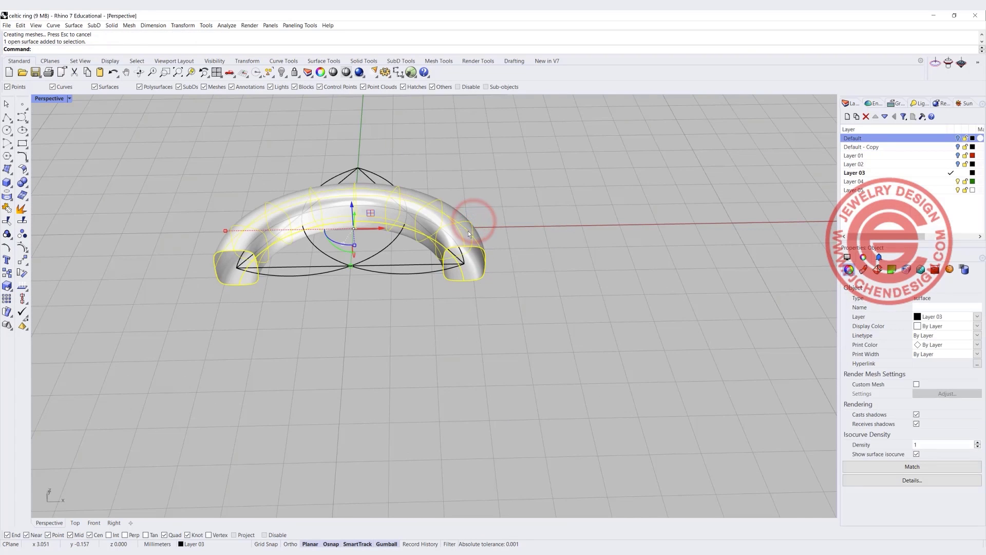
{"action": "key", "text": "Delete"}
{"action": "left_click", "coordinate": [370, 203]}
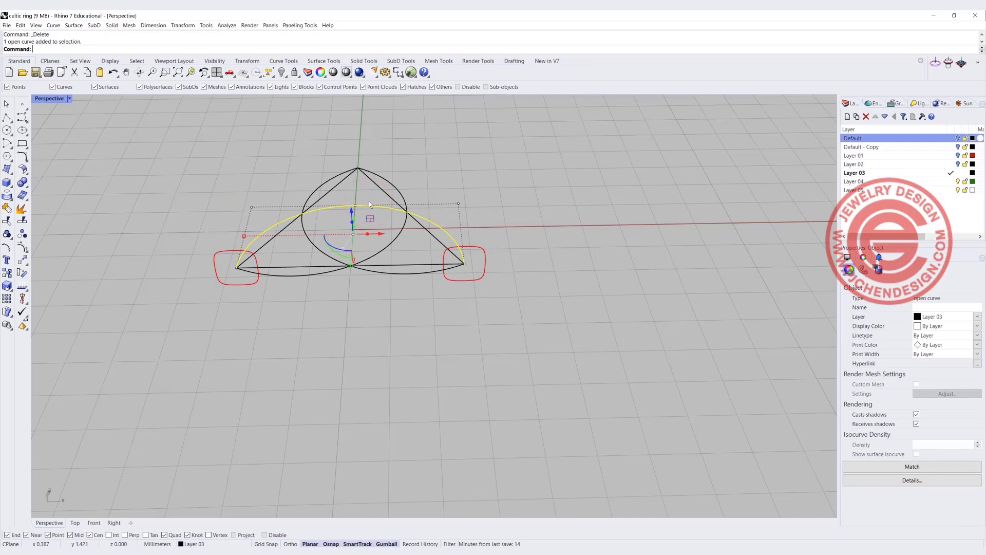
{"action": "left_click", "coordinate": [251, 207]}
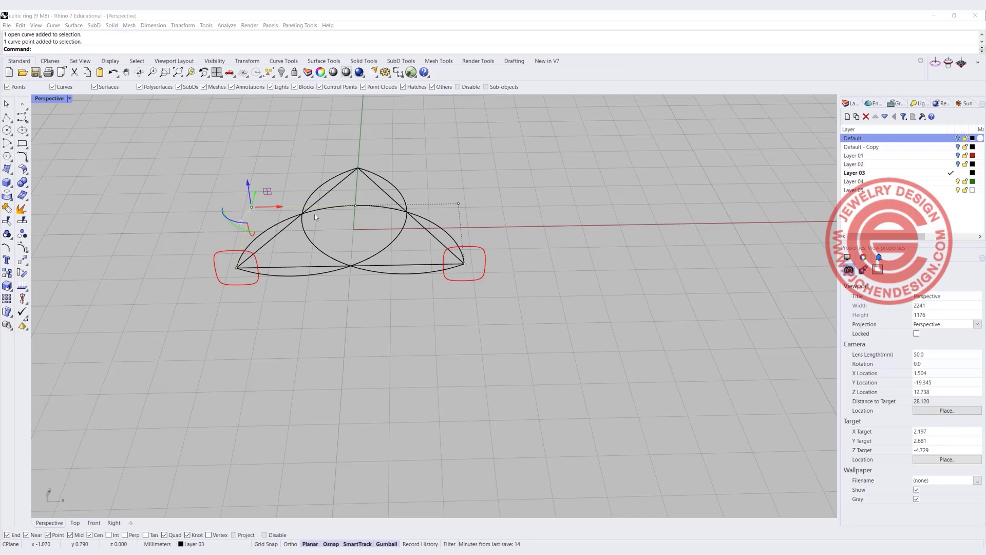
{"action": "left_click_drag", "start_coordinate": [251, 183], "coordinate": [292, 173]}
{"action": "scroll", "coordinate": [355, 205], "scroll_direction": "up", "scroll_amount": 3}
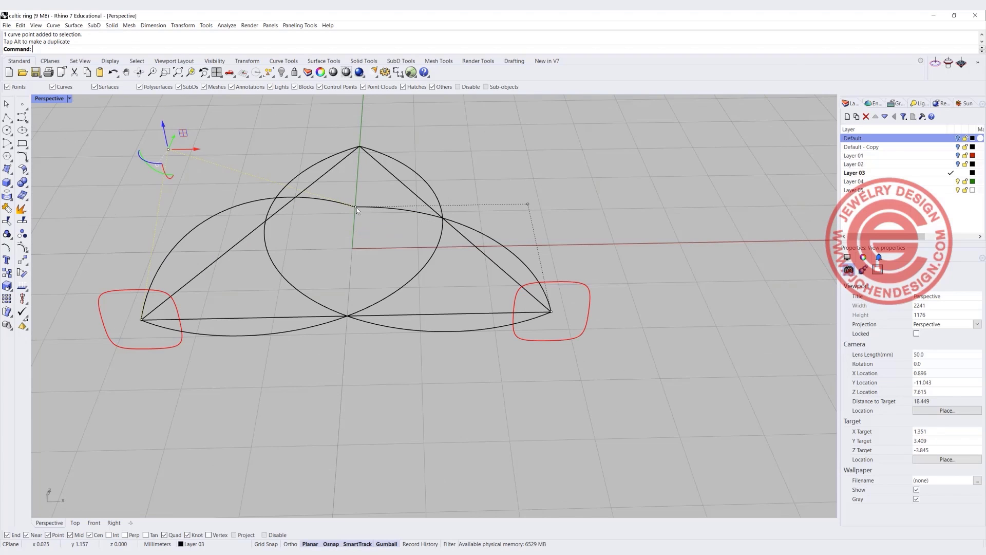
{"action": "scroll", "coordinate": [369, 254], "scroll_direction": "down", "scroll_amount": 4}
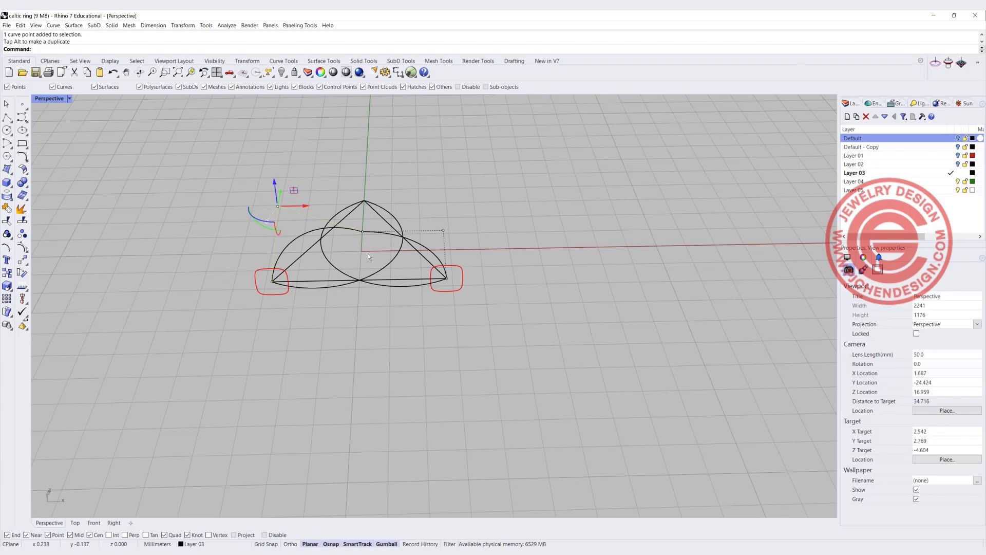
{"action": "key", "text": "ctrl+z"}
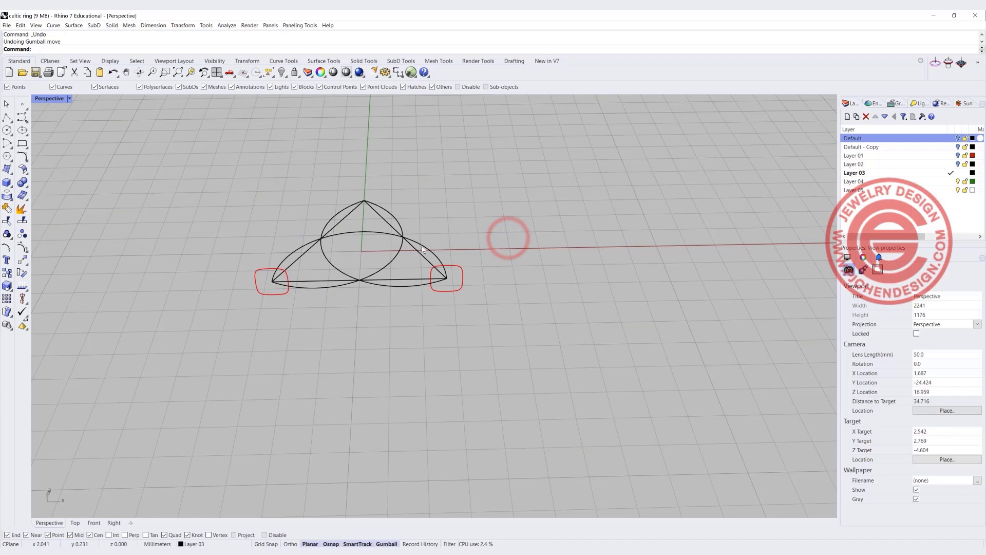
Rebuild the arc over the base with a point count of 9, deleting the input curve.
{"action": "left_click", "coordinate": [423, 245]}
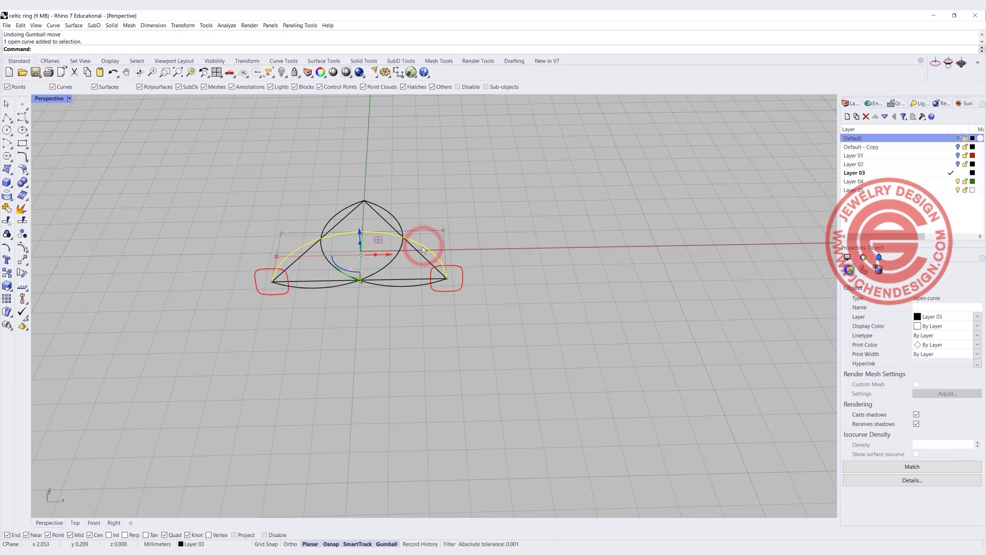
{"action": "type", "text": "Rebuild"}
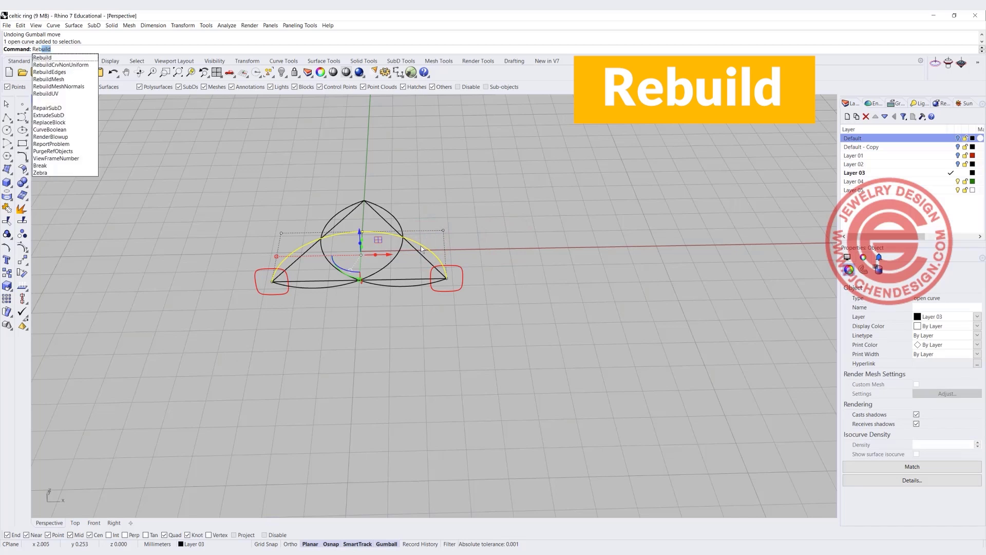
{"action": "key", "text": "Return"}
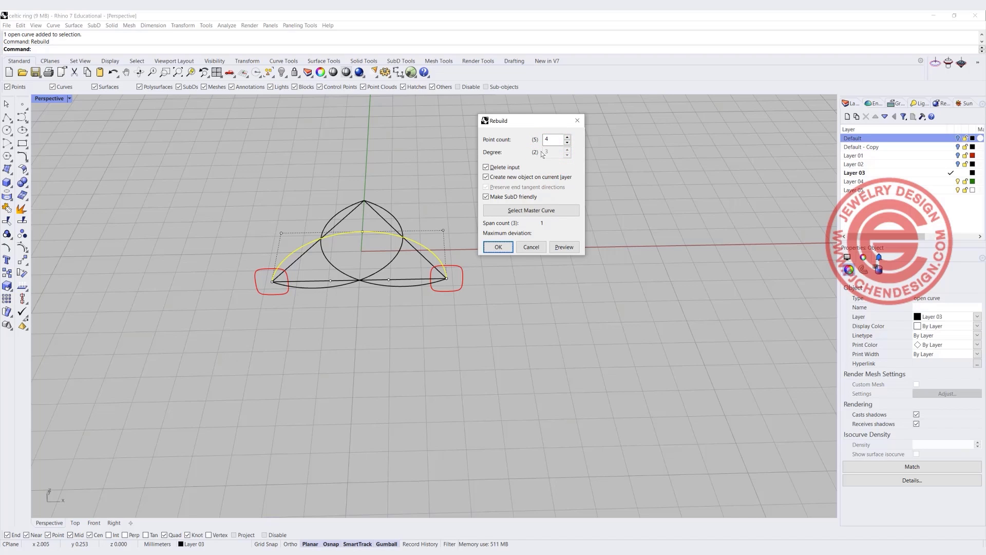
{"action": "type", "text": "5"}
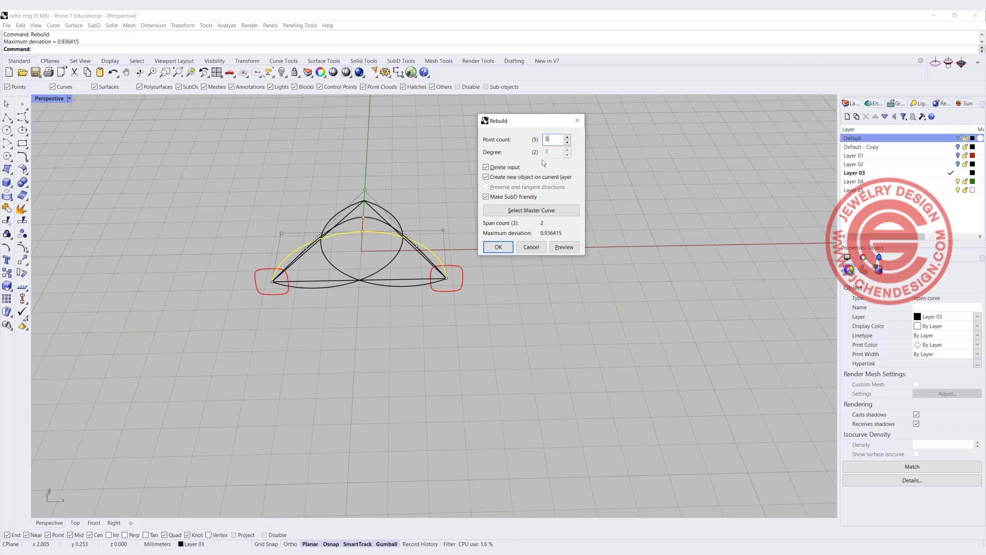
{"action": "scroll", "coordinate": [366, 226], "scroll_direction": "up", "scroll_amount": 4}
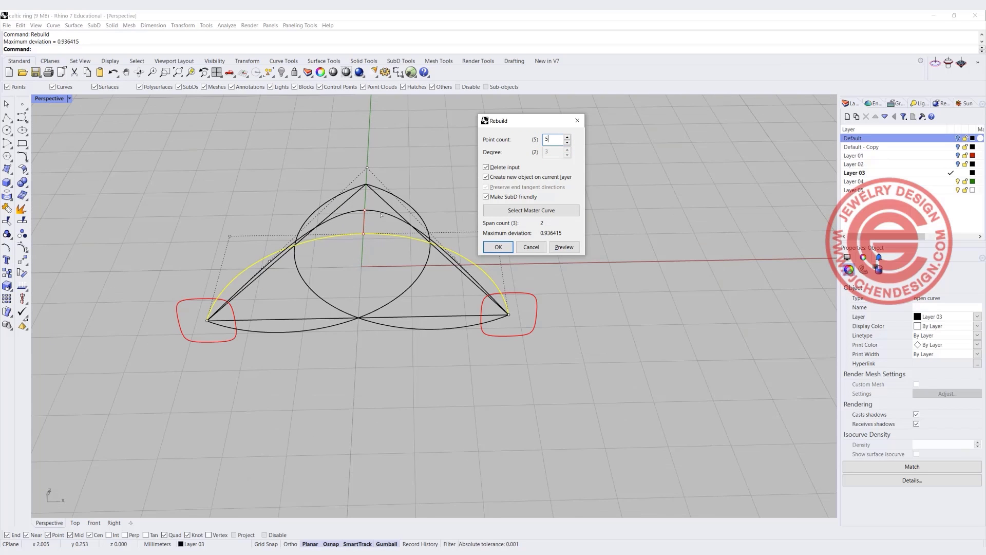
{"action": "key", "text": "BackSpace"}
{"action": "type", "text": "9"}
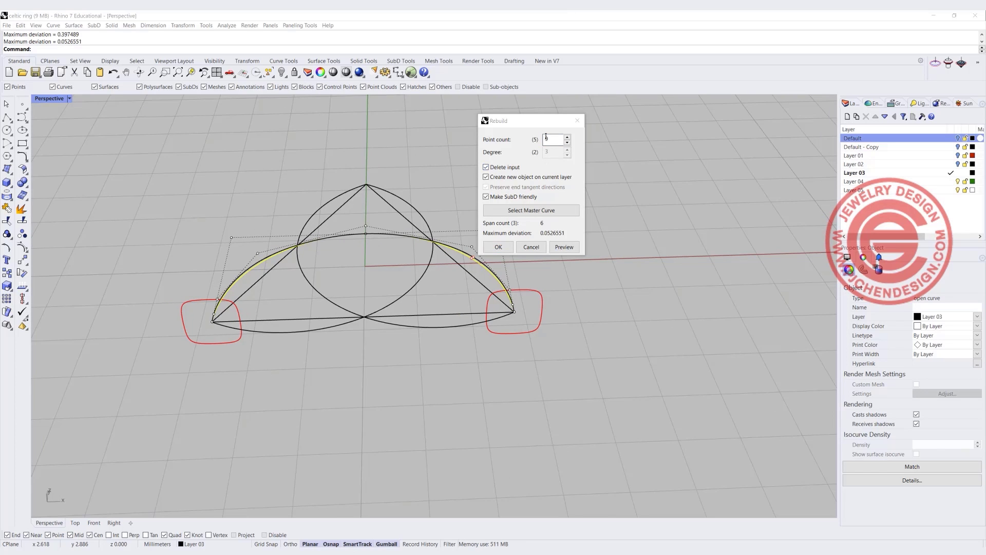
{"action": "left_click", "coordinate": [506, 247]}
Raise the rebuilt arc's upper-left and central control points together along the vertical axis.
{"action": "mouse_move", "coordinate": [303, 236]}
{"action": "right_mouse_down"}
{"action": "mouse_move", "coordinate": [344, 234]}
{"action": "mouse_move", "coordinate": [319, 240]}
{"action": "right_mouse_up"}
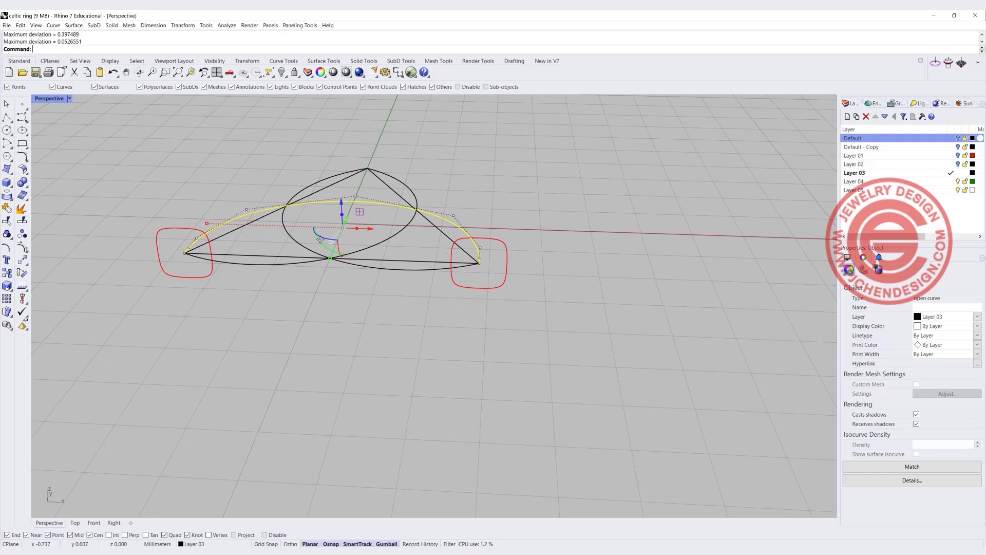
{"action": "scroll", "coordinate": [244, 209], "scroll_direction": "up", "scroll_amount": 2}
{"action": "left_click", "coordinate": [246, 209]}
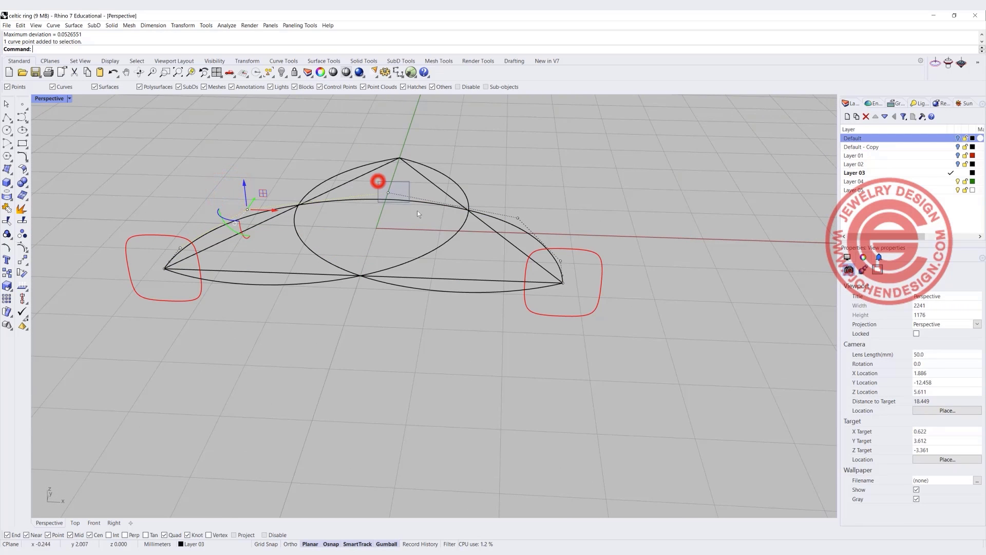
{"action": "left_click_drag", "start_coordinate": [417, 213], "coordinate": [256, 158]}
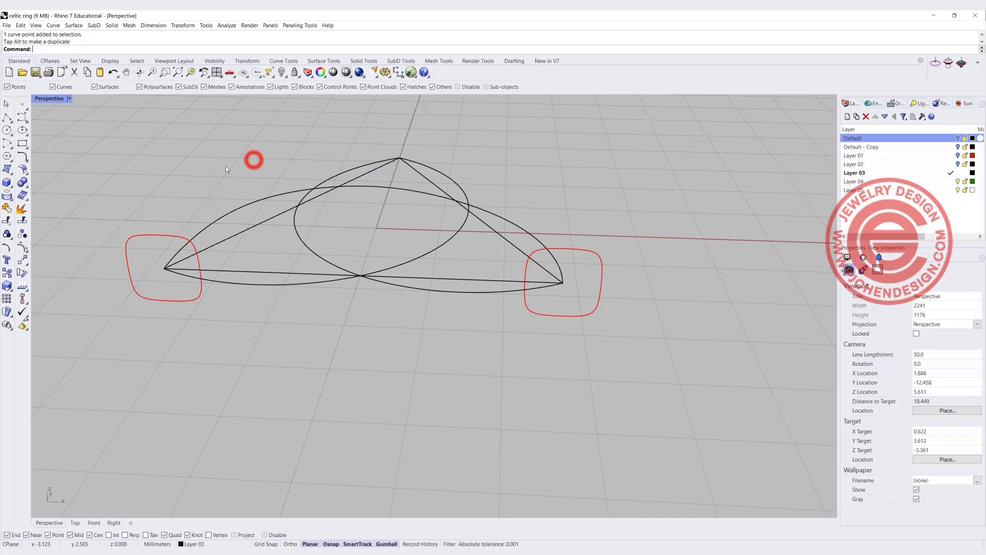
Raise the arc's upper-left control point vertically by about another 0.4 mm.
{"action": "left_click", "coordinate": [254, 201]}
{"action": "left_click", "coordinate": [245, 194]}
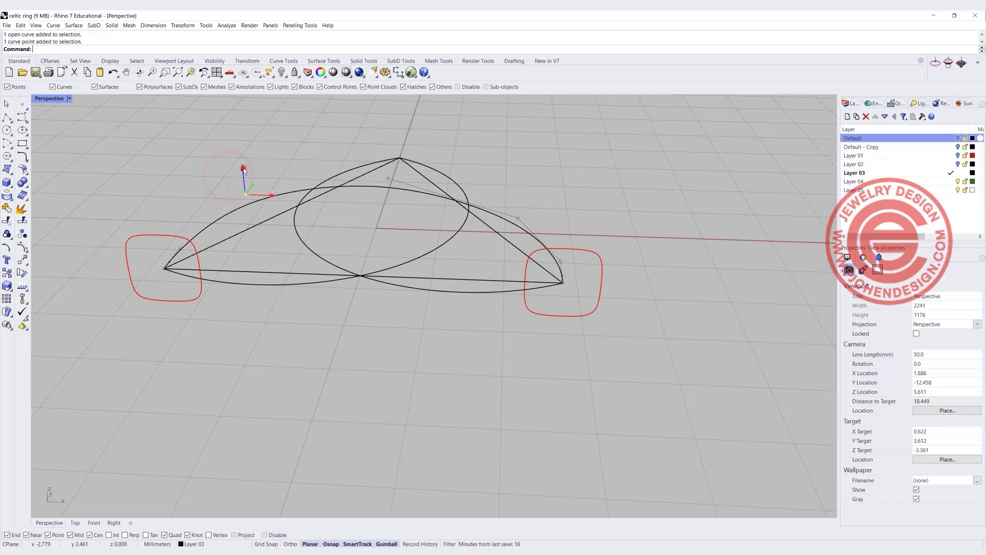
{"action": "left_click_drag", "start_coordinate": [244, 172], "coordinate": [248, 148]}
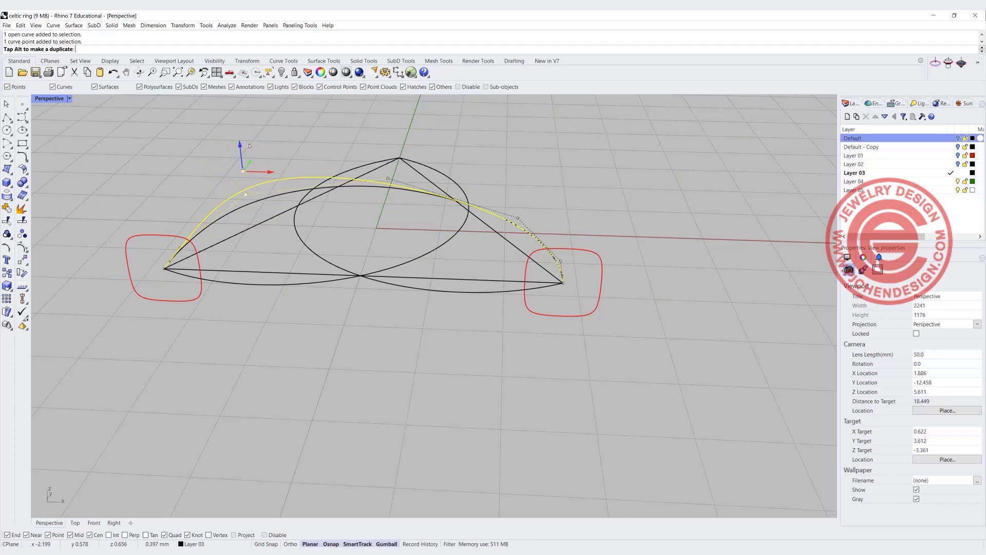
{"action": "key", "text": "Escape"}
Sweep both red profiles along the raised arc with Sweep 1 Rail, using Freeform frame style and unchanged cross sections.
{"action": "right_click_drag", "start_coordinate": [353, 128], "coordinate": [353, 200]}
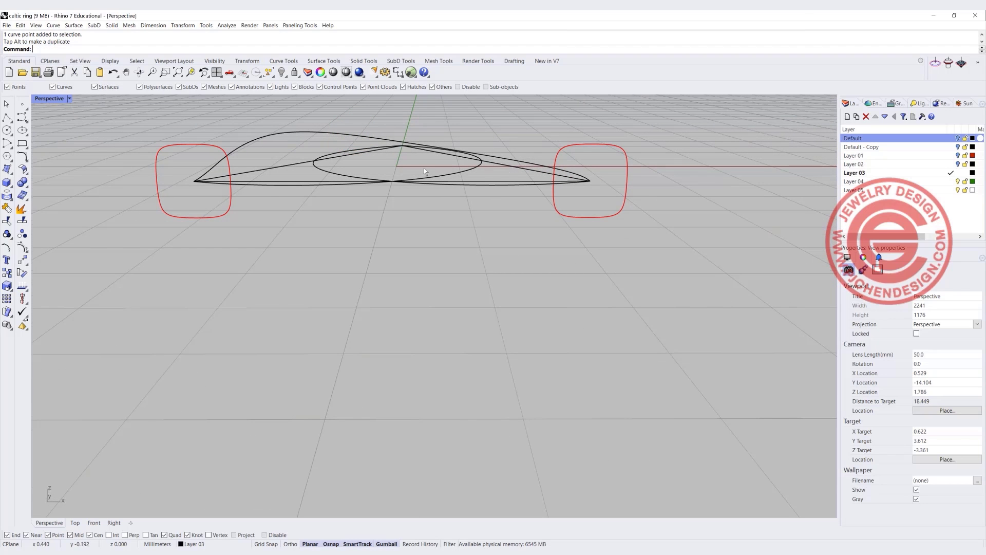
{"action": "right_click_drag", "start_coordinate": [424, 168], "coordinate": [252, 168]}
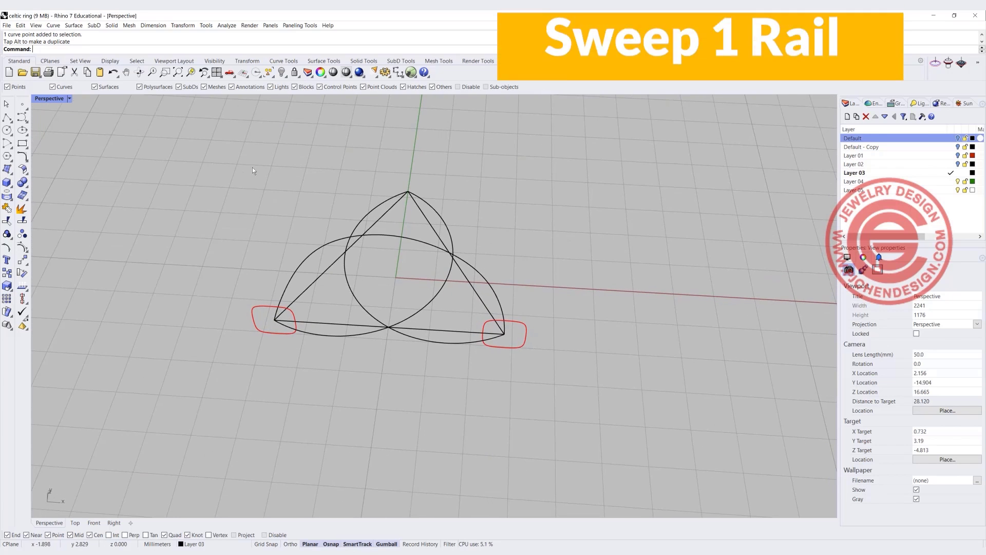
{"action": "left_click", "coordinate": [74, 25]}
{"action": "left_click", "coordinate": [88, 48]}
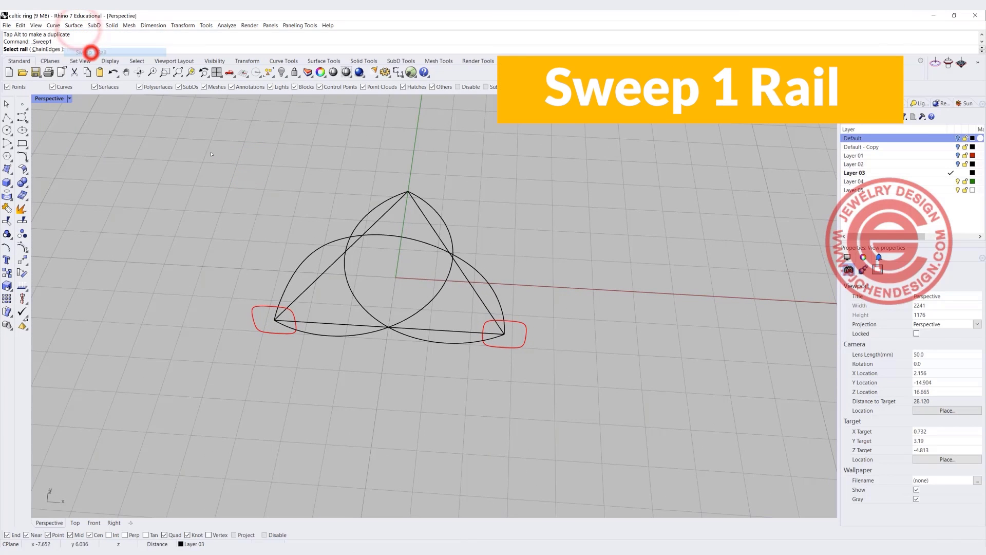
{"action": "left_click", "coordinate": [310, 257]}
{"action": "left_click", "coordinate": [264, 308]}
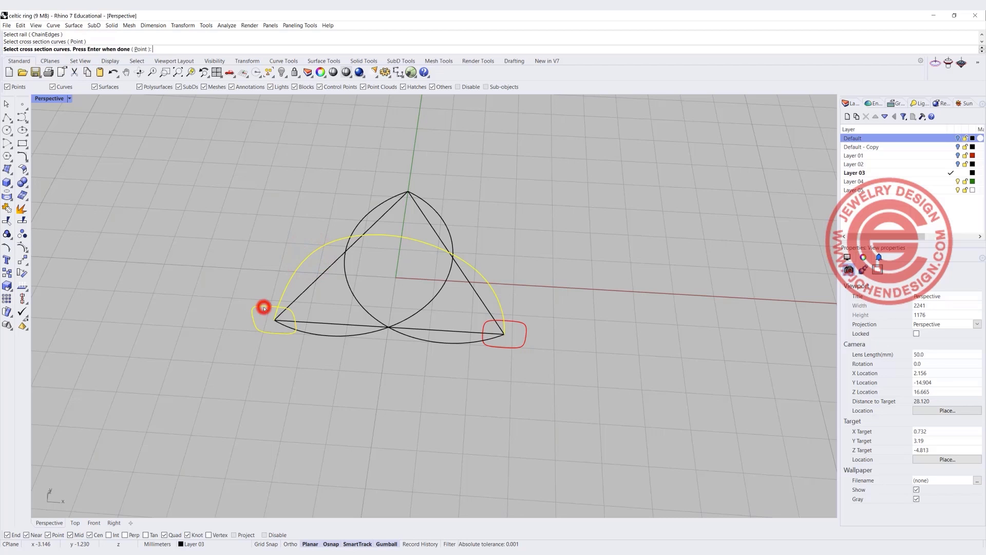
{"action": "left_click", "coordinate": [521, 324]}
{"action": "key", "text": "Return"}
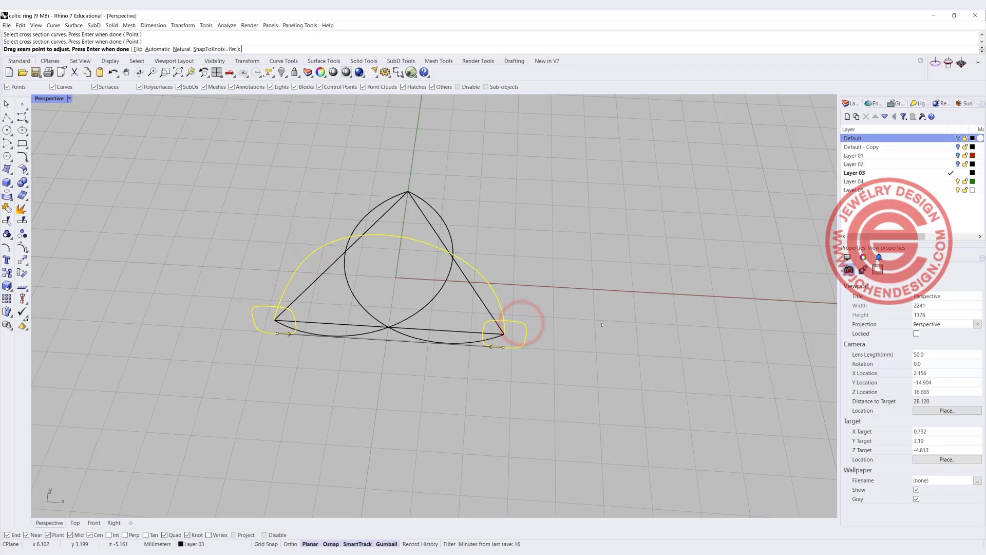
{"action": "key", "text": "Return"}
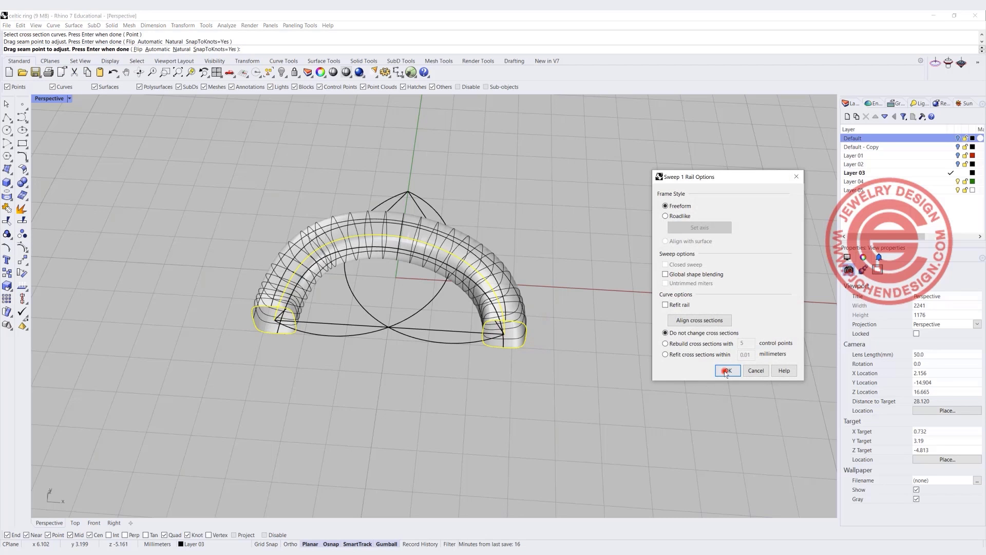
{"action": "left_click", "coordinate": [726, 371]}
Polar array the swept tube about the origin as 3 items through 360 degrees in the Top view.
{"action": "double_click", "coordinate": [49, 98]}
{"action": "left_click", "coordinate": [186, 153]}
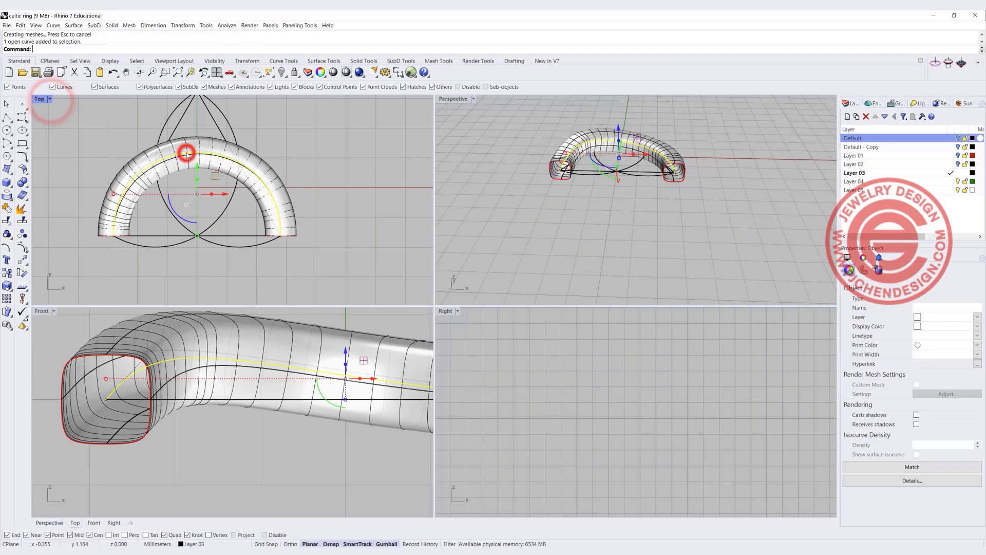
{"action": "left_click", "coordinate": [188, 148]}
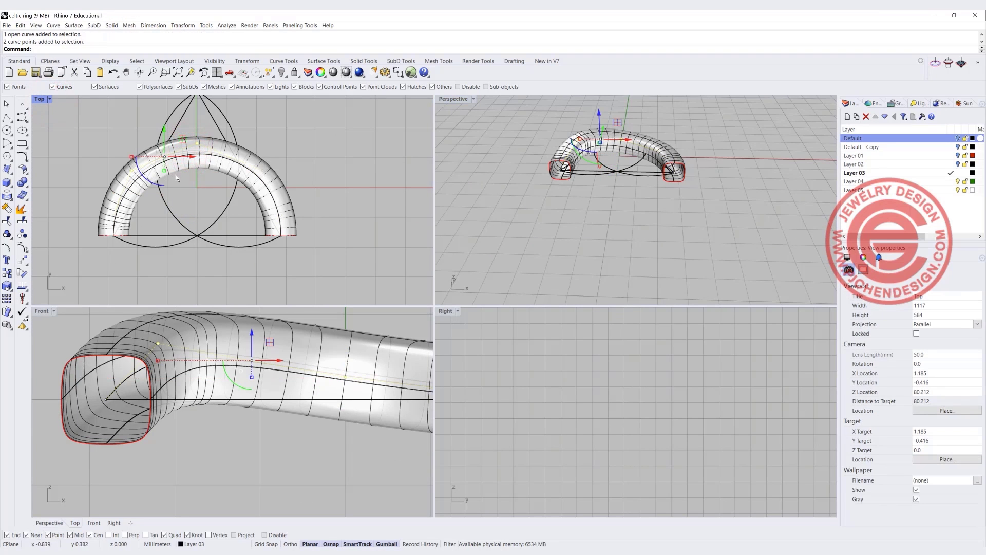
{"action": "left_click", "coordinate": [193, 165]}
{"action": "left_click", "coordinate": [22, 298]}
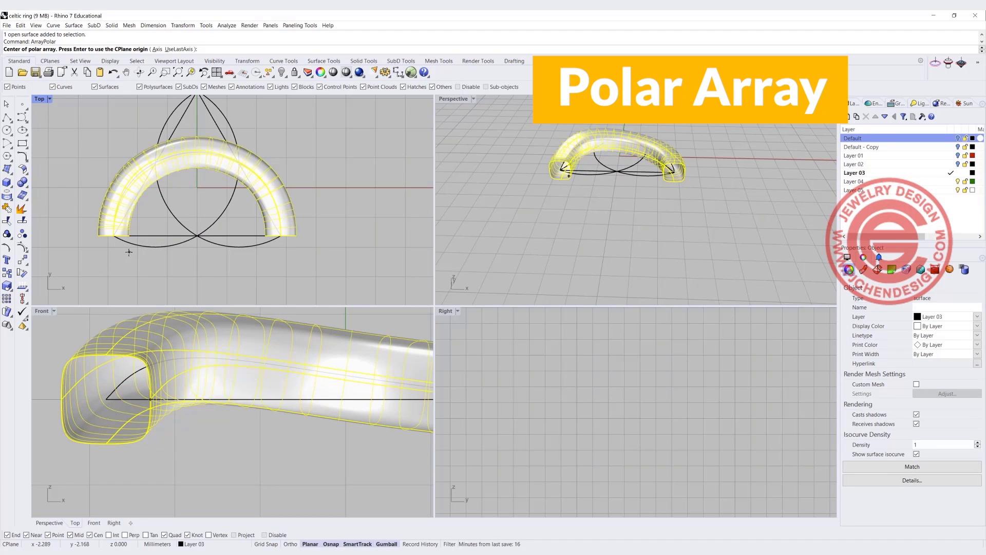
{"action": "type", "text": "0"}
{"action": "key", "text": "Return"}
{"action": "type", "text": "3"}
{"action": "key", "text": "Return"}
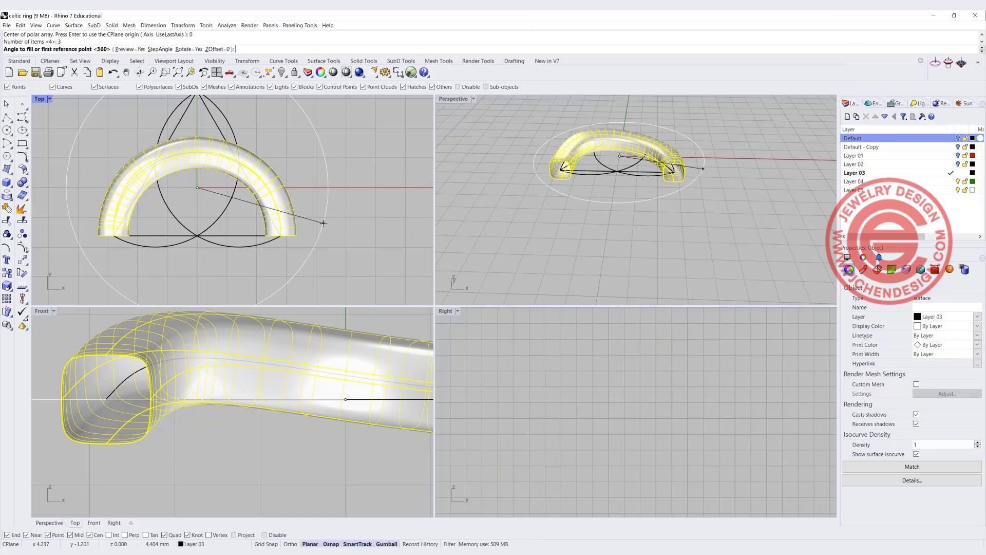
{"action": "key", "text": "Return"}
{"action": "key", "text": "Return"}
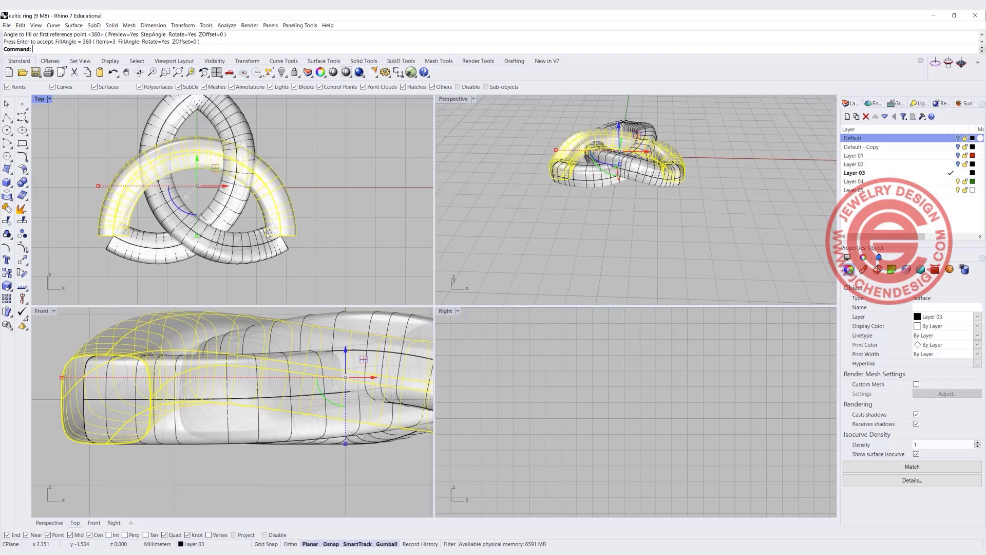
Remove the arrayed tubes and the original swept surface, keeping the arcs and red profiles.
{"action": "scroll", "coordinate": [266, 235], "scroll_direction": "up", "scroll_amount": 2}
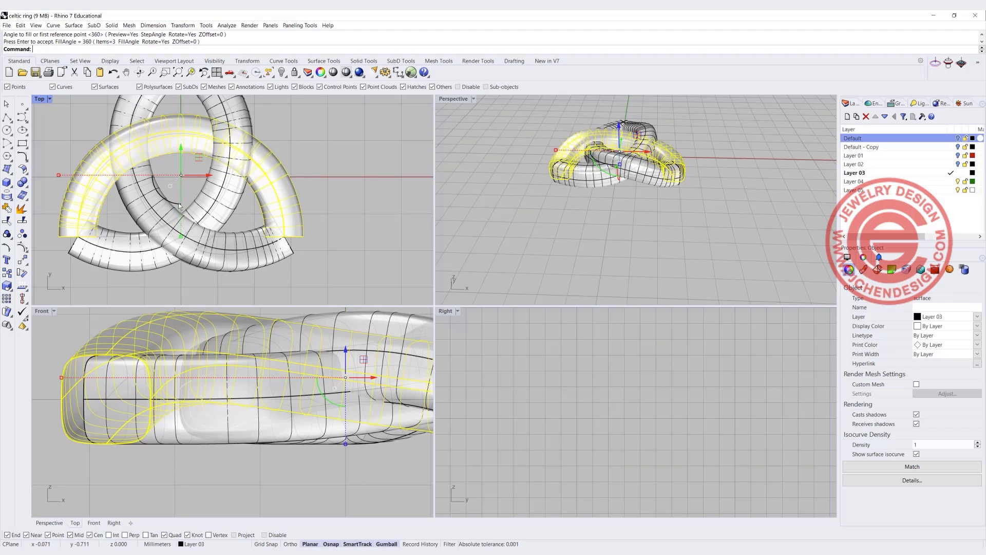
{"action": "key", "text": "Escape"}
{"action": "left_click", "coordinate": [277, 205]}
{"action": "key", "text": "Delete"}
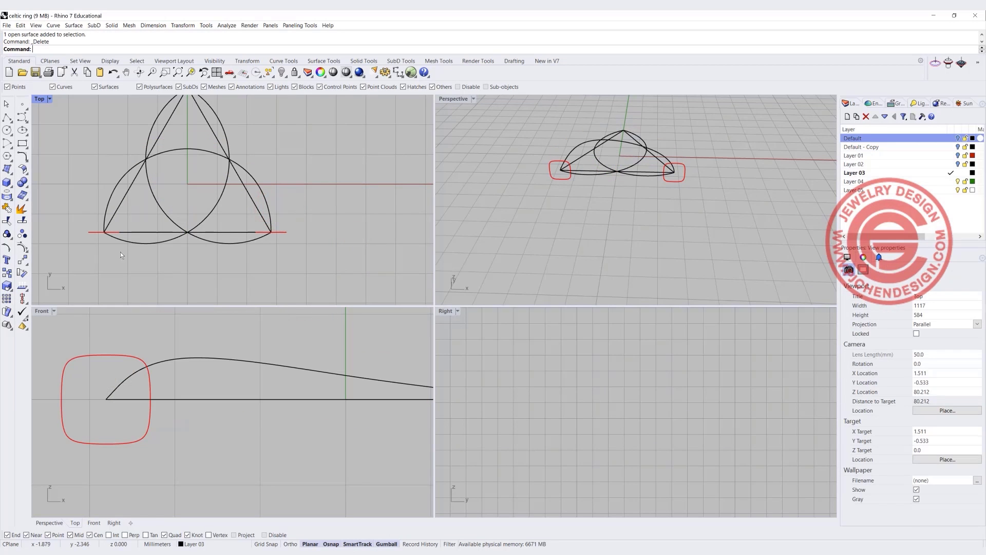
Move the left red profile in the Front view so its outer edge midpoint sits on the raised arc's left endpoint.
{"action": "left_click_drag", "start_coordinate": [165, 425], "coordinate": [115, 415]}
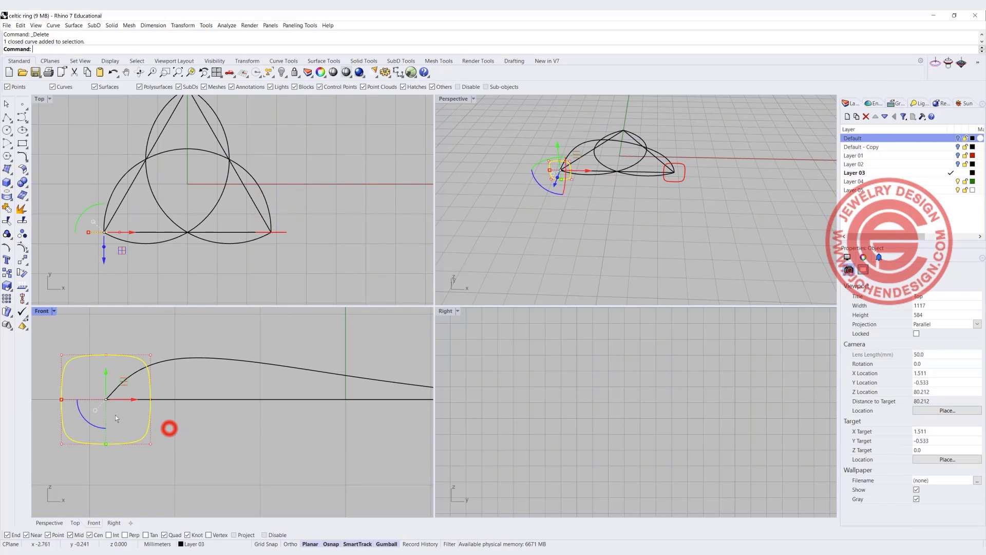
{"action": "left_click", "coordinate": [22, 261]}
{"action": "left_click", "coordinate": [62, 399]}
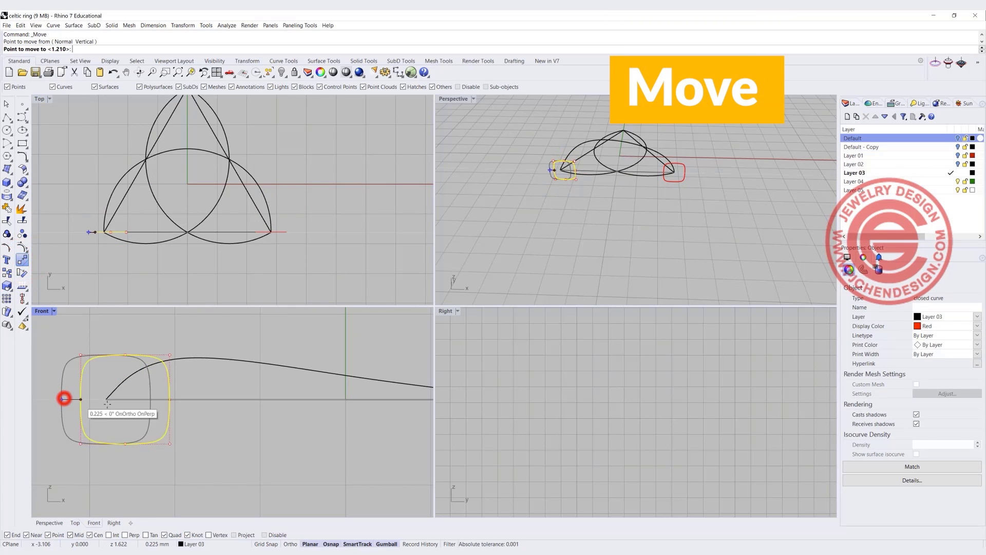
{"action": "left_click", "coordinate": [264, 345]}
{"action": "key", "text": "ctrl+z"}
{"action": "key", "text": "Return"}
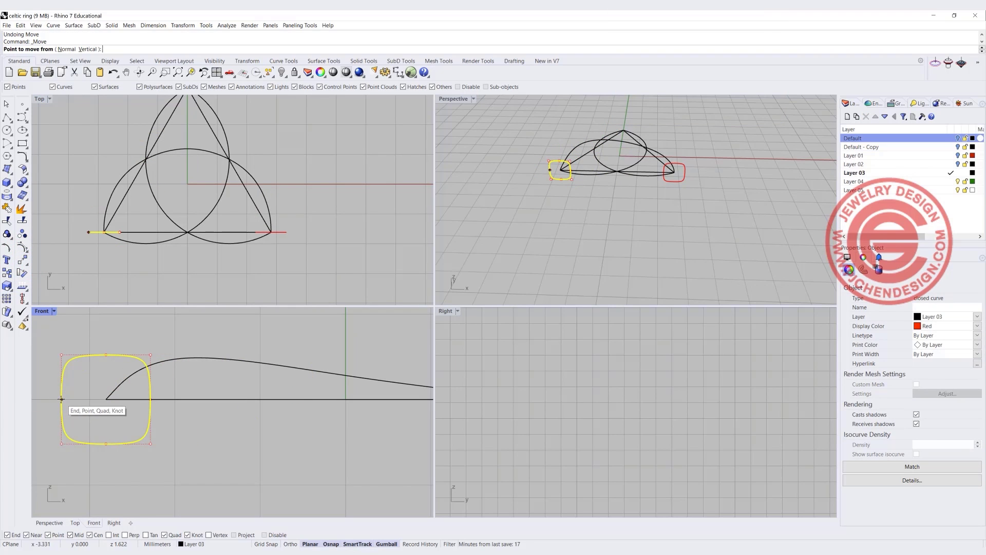
{"action": "left_click", "coordinate": [61, 400]}
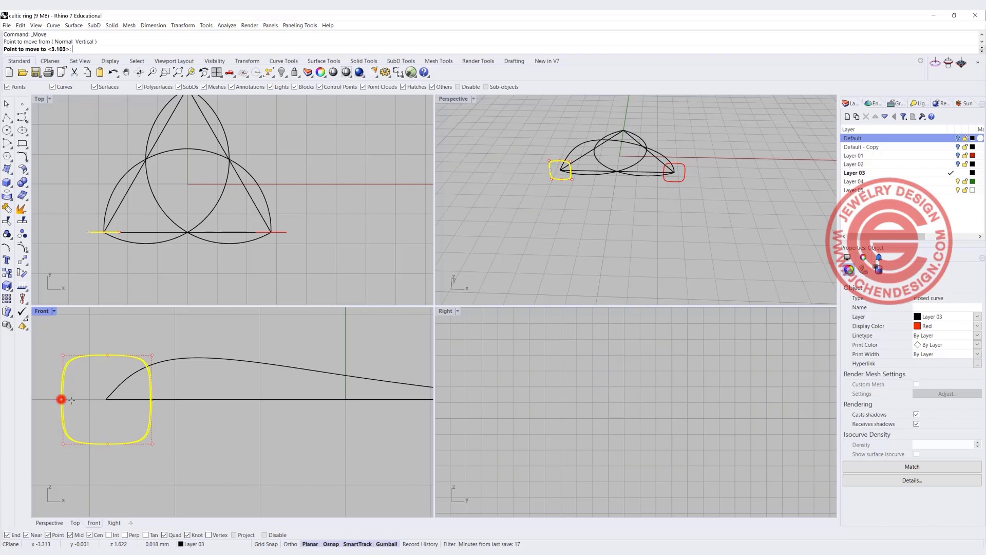
{"action": "left_click", "coordinate": [103, 402]}
Move the right red profile in the Front view so its outer edge midpoint sits on the raised arc's right endpoint.
{"action": "left_click", "coordinate": [279, 232]}
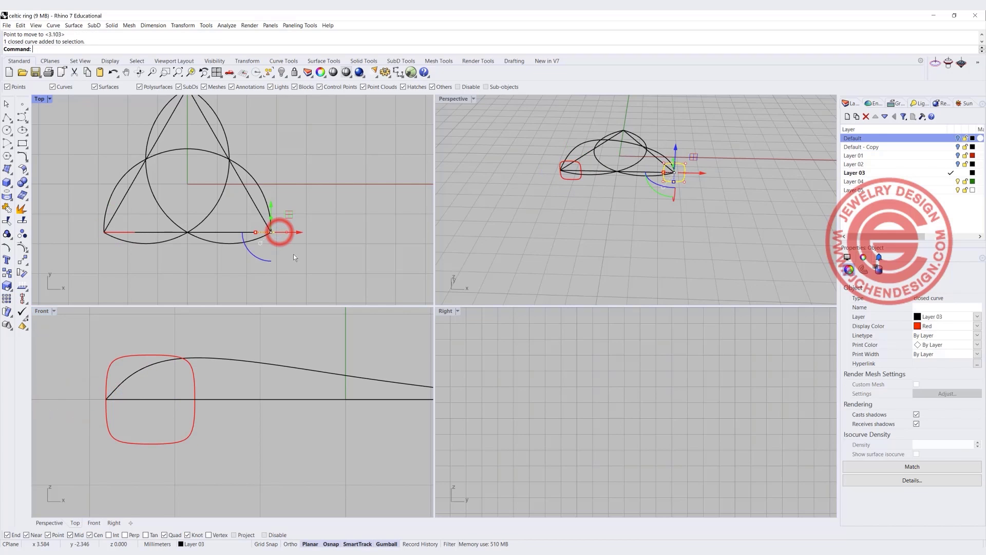
{"action": "key", "text": "Return"}
{"action": "scroll", "coordinate": [360, 386], "scroll_direction": "down", "scroll_amount": 5}
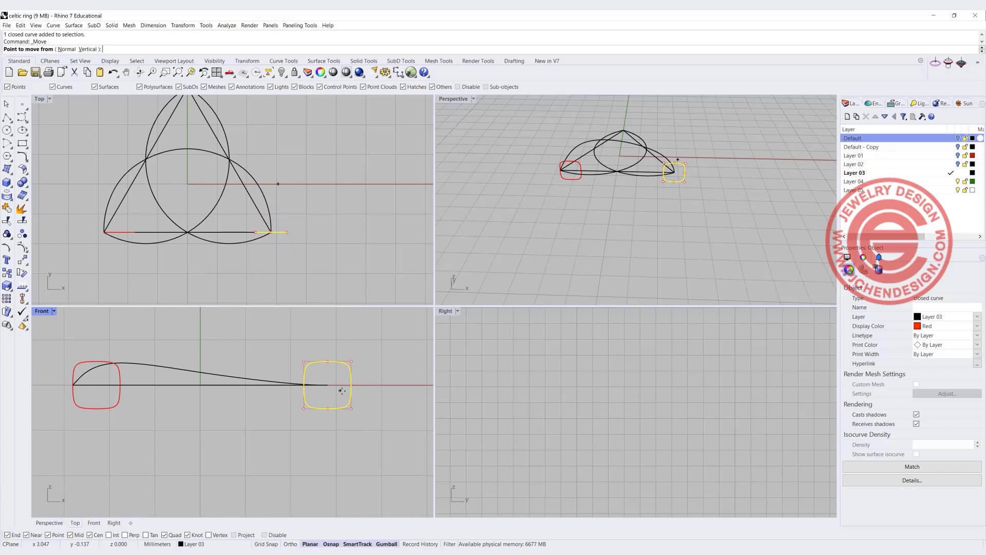
{"action": "left_click", "coordinate": [352, 387]}
{"action": "left_click", "coordinate": [327, 386]}
{"action": "left_click", "coordinate": [353, 231]}
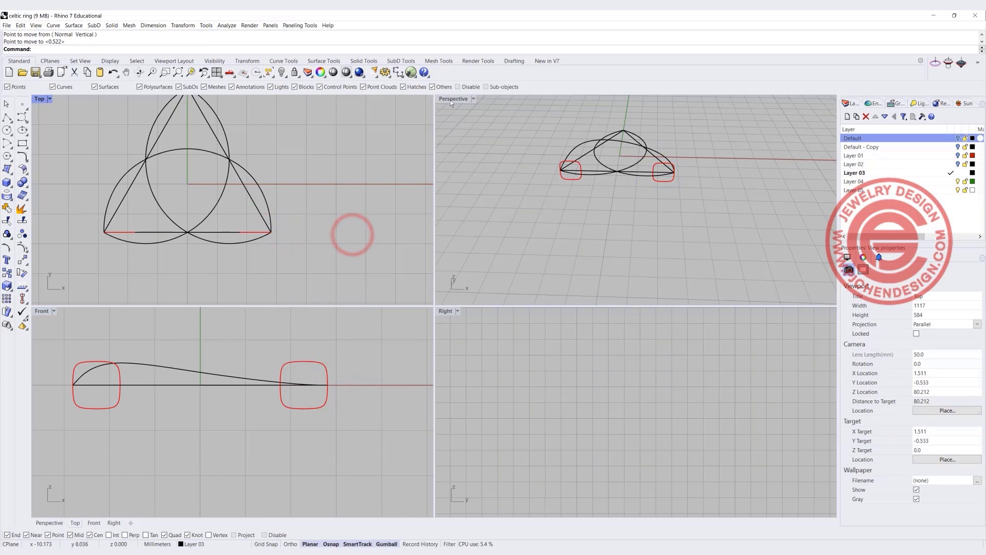
Sweep both repositioned red profiles along the raised arc with Sweep 1 Rail.
{"action": "double_click", "coordinate": [451, 99]}
{"action": "right_click_drag", "start_coordinate": [451, 100], "coordinate": [274, 238]}
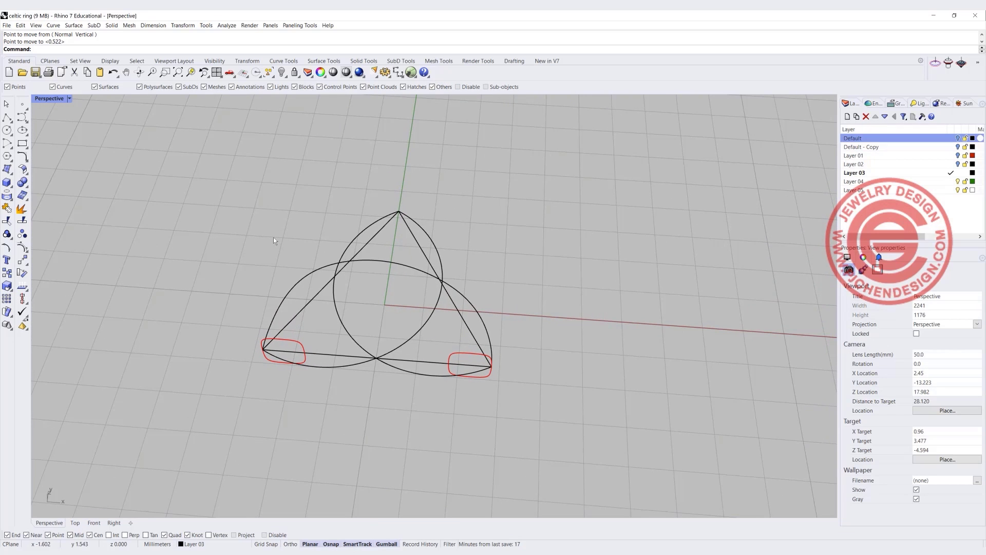
{"action": "left_click", "coordinate": [75, 26]}
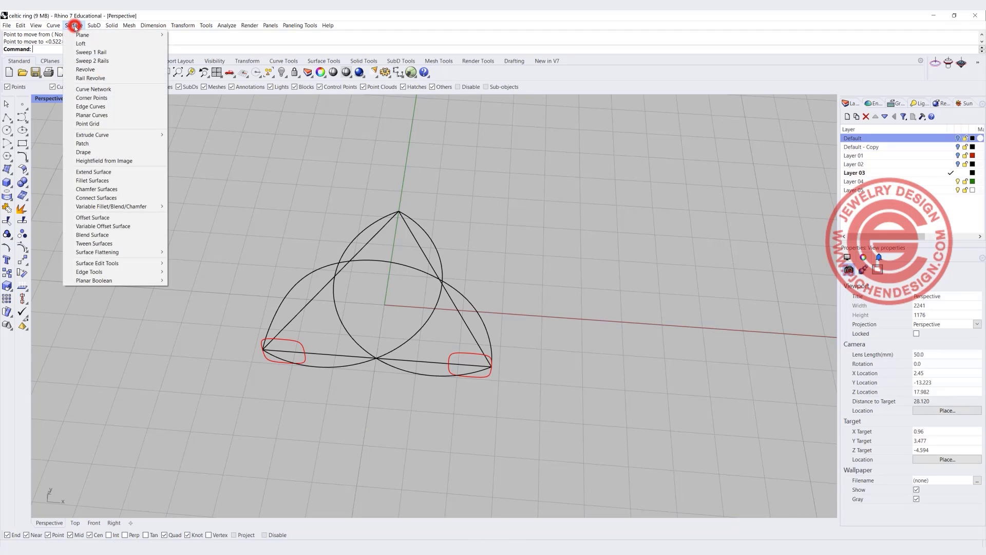
{"action": "left_click", "coordinate": [93, 52]}
{"action": "left_click", "coordinate": [313, 271]}
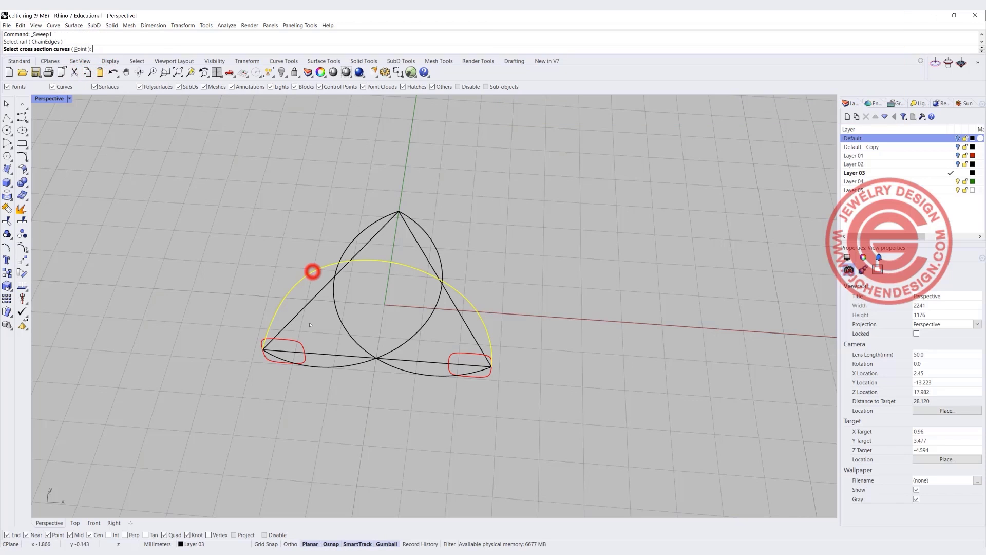
{"action": "left_click", "coordinate": [299, 343]}
{"action": "left_click", "coordinate": [462, 352]}
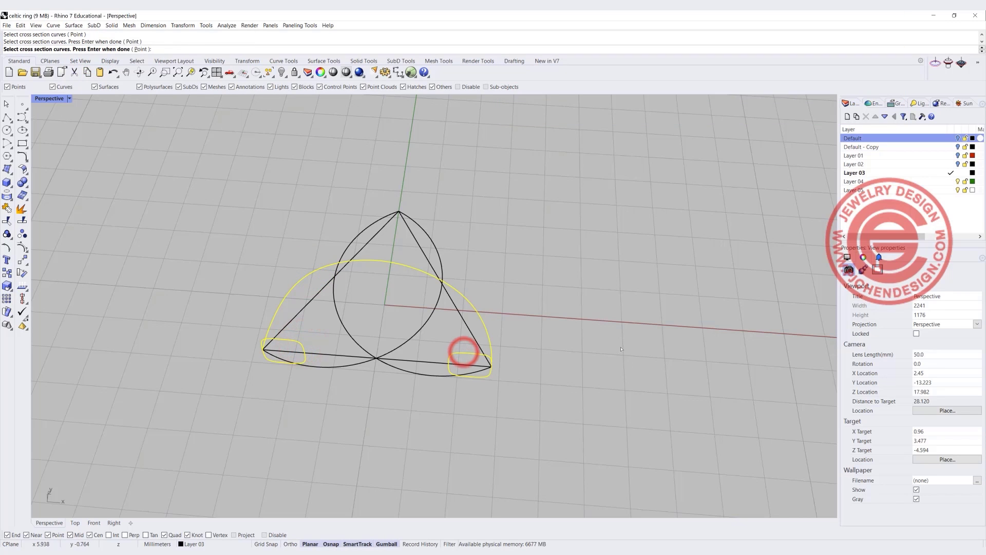
{"action": "key", "text": "Return"}
{"action": "right_click_drag", "start_coordinate": [620, 348], "coordinate": [685, 389]}
{"action": "key", "text": "Return"}
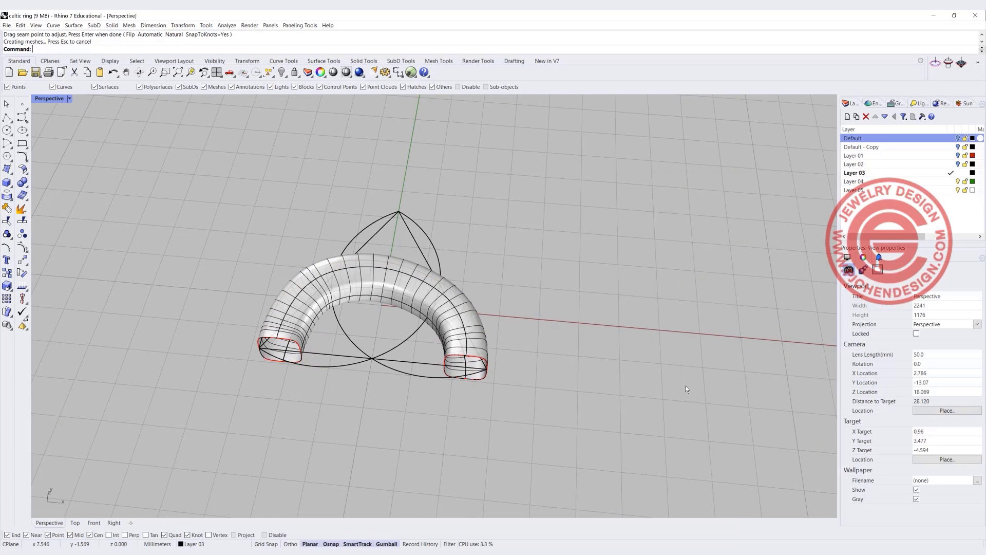
Polar array the new swept tube about the origin as 3 items through 360 degrees in the Top view.
{"action": "double_click", "coordinate": [51, 99]}
{"action": "left_click", "coordinate": [181, 158]}
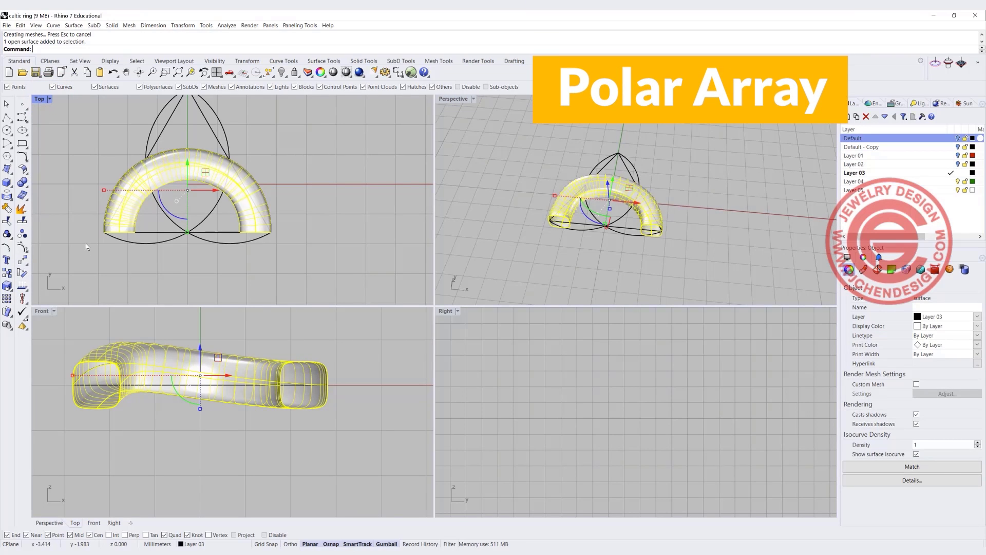
{"action": "type", "text": "ArrayPolar"}
{"action": "key", "text": "Return"}
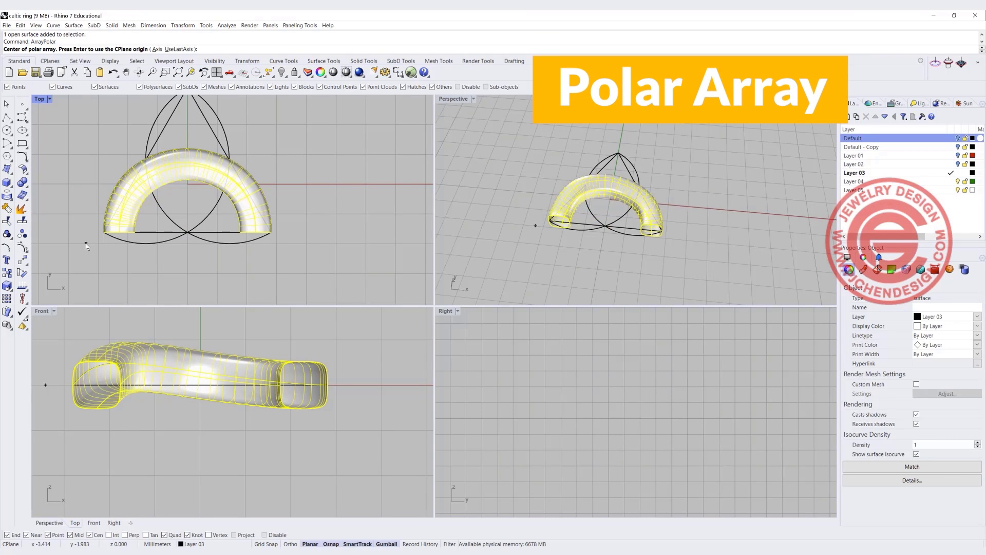
{"action": "type", "text": "0"}
{"action": "key", "text": "Return"}
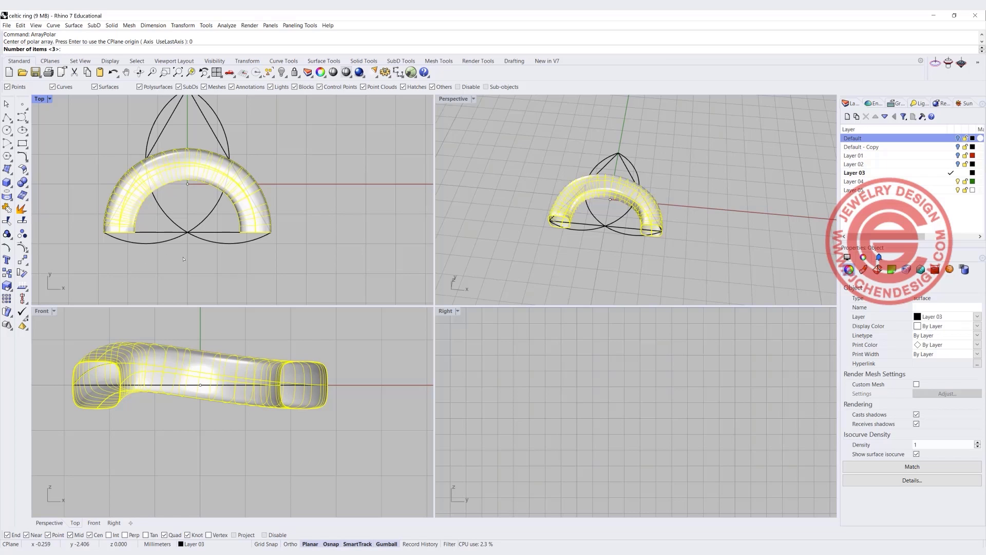
{"action": "key", "text": "Return"}
{"action": "key", "text": "Return"}
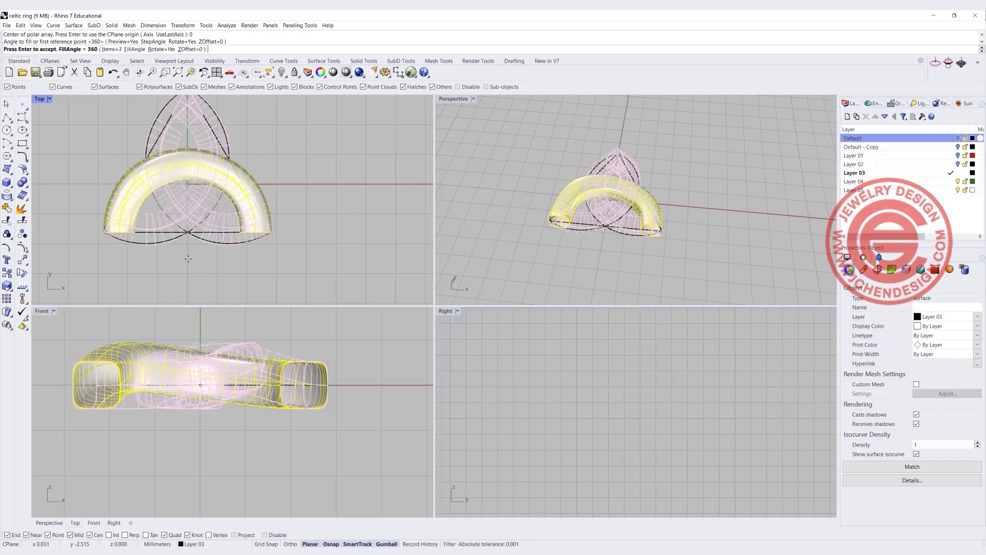
{"action": "key", "text": "Return"}
{"action": "left_click", "coordinate": [227, 278]}
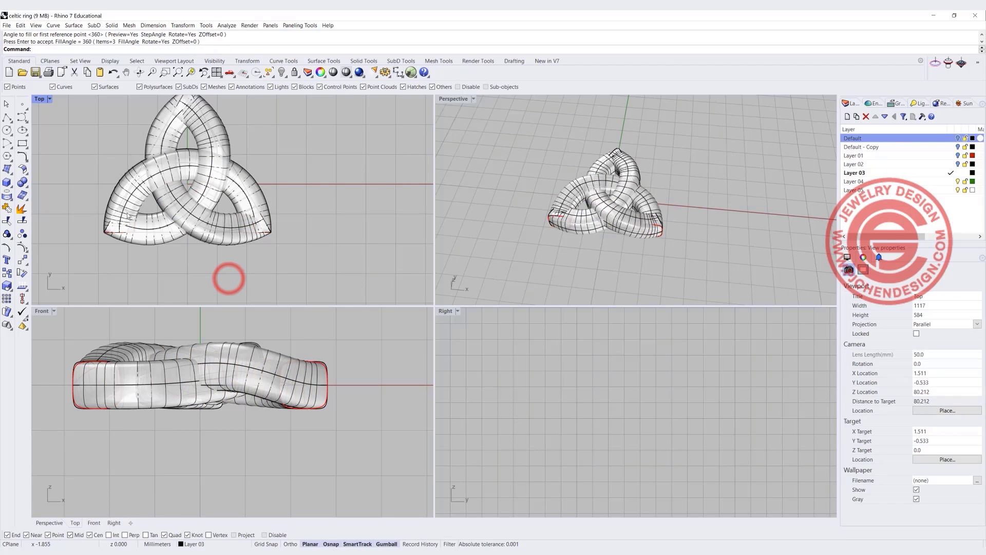
Examine the knot's strand crossings and pointed corners in Rendered display, and return the perspective view to Ghosted.
{"action": "scroll", "coordinate": [263, 224], "scroll_direction": "up", "scroll_amount": 2}
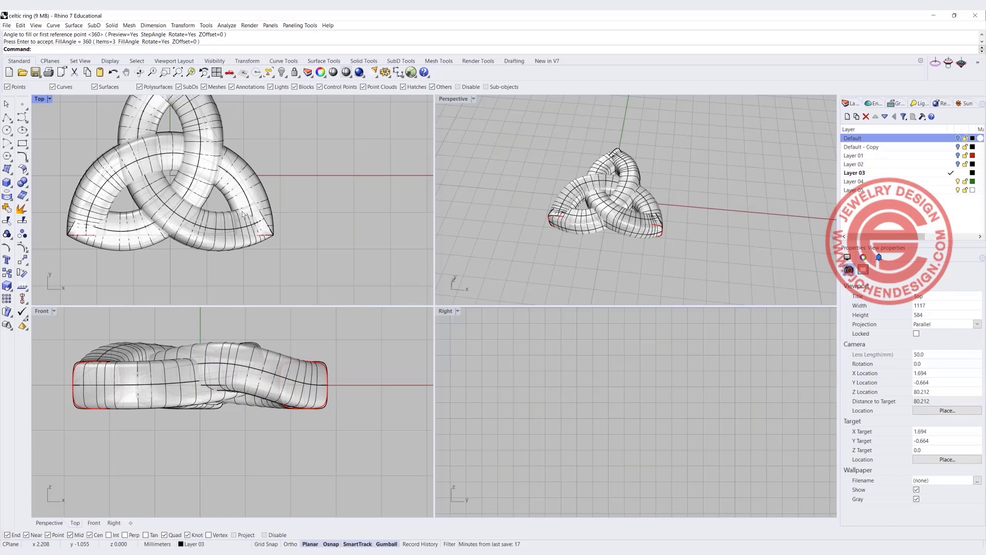
{"action": "scroll", "coordinate": [254, 226], "scroll_direction": "up", "scroll_amount": 4}
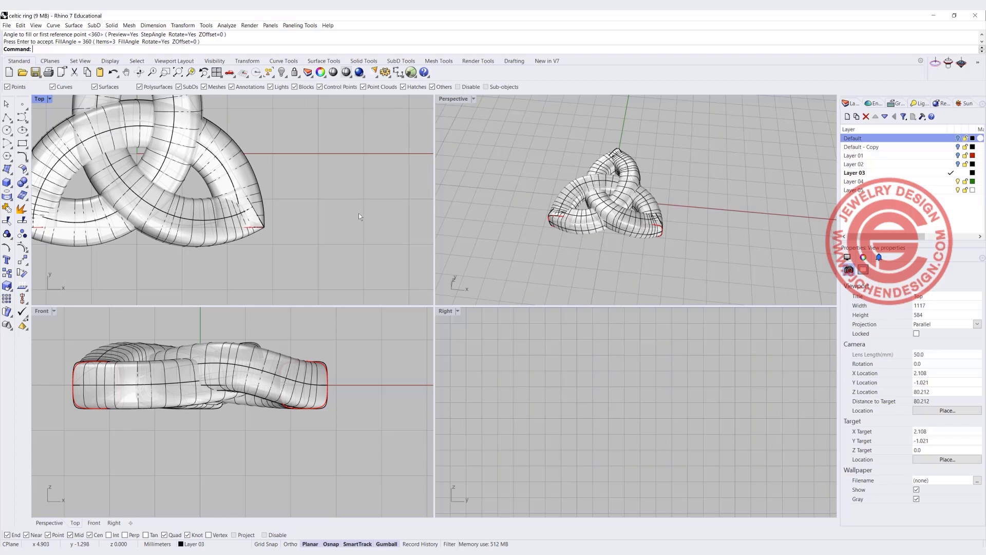
{"action": "scroll", "coordinate": [611, 191], "scroll_direction": "up", "scroll_amount": 6}
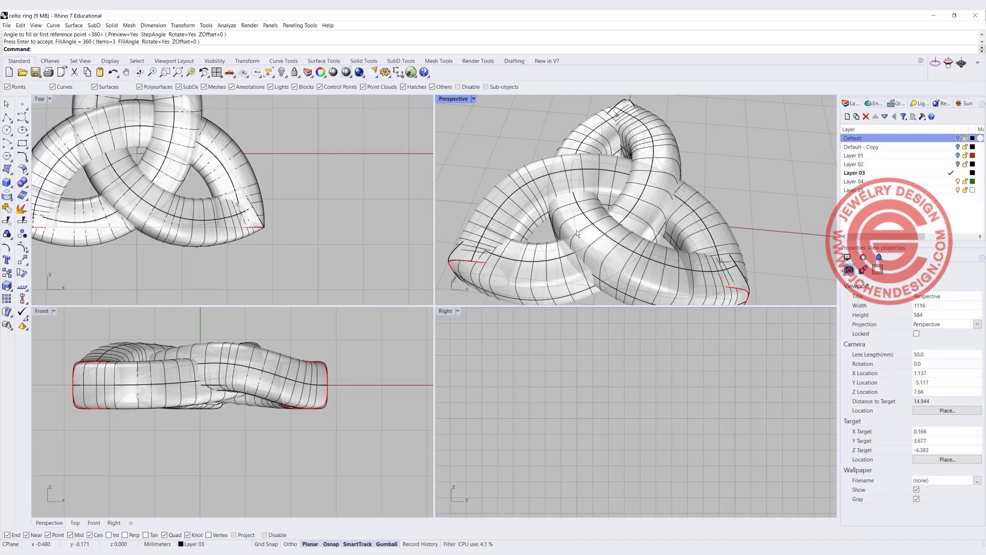
{"action": "left_click", "coordinate": [473, 98]}
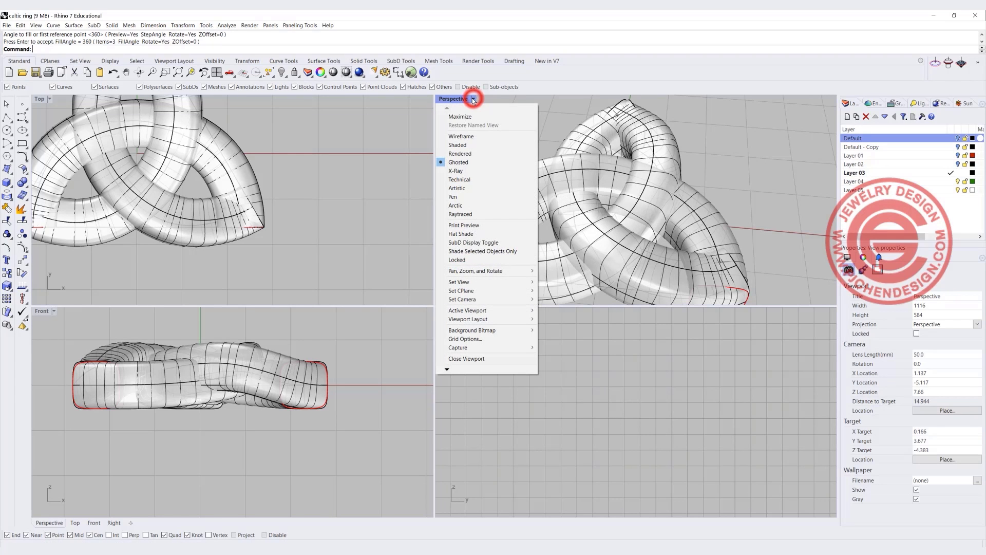
{"action": "left_click", "coordinate": [464, 153]}
{"action": "scroll", "coordinate": [464, 153], "scroll_direction": "down", "scroll_amount": 2}
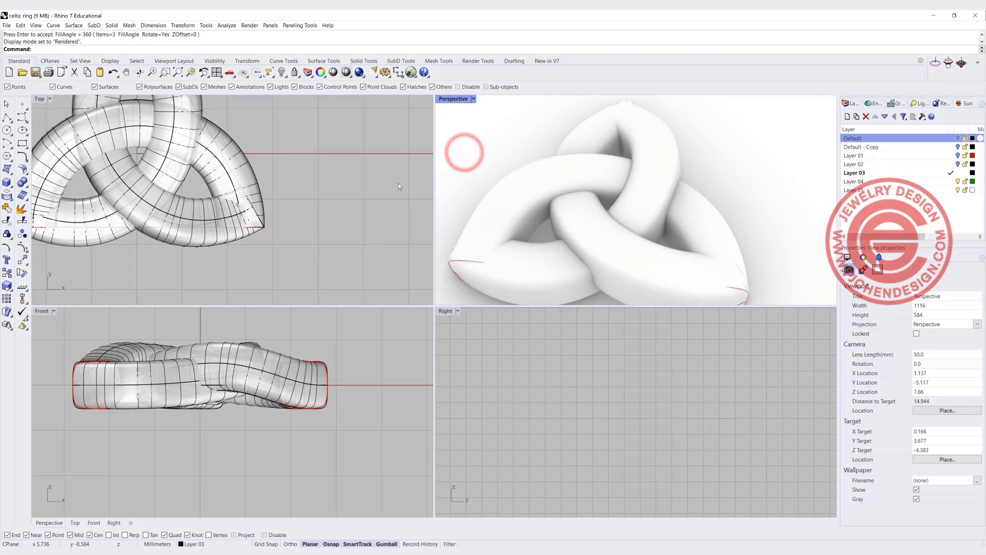
{"action": "double_click", "coordinate": [447, 99]}
{"action": "scroll", "coordinate": [432, 138], "scroll_direction": "down", "scroll_amount": 3}
{"action": "right_click_drag", "start_coordinate": [432, 139], "coordinate": [348, 423]}
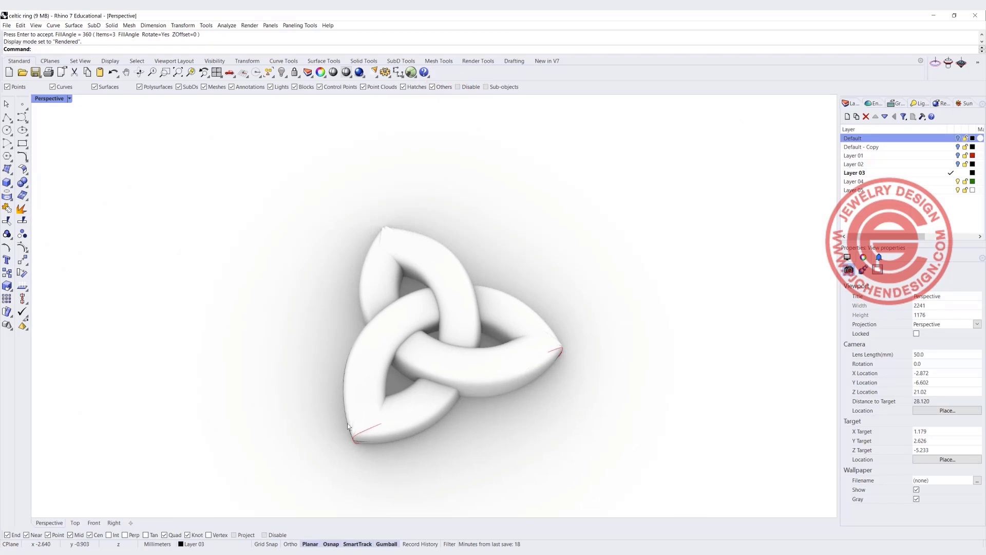
{"action": "scroll", "coordinate": [347, 423], "scroll_direction": "up", "scroll_amount": 5}
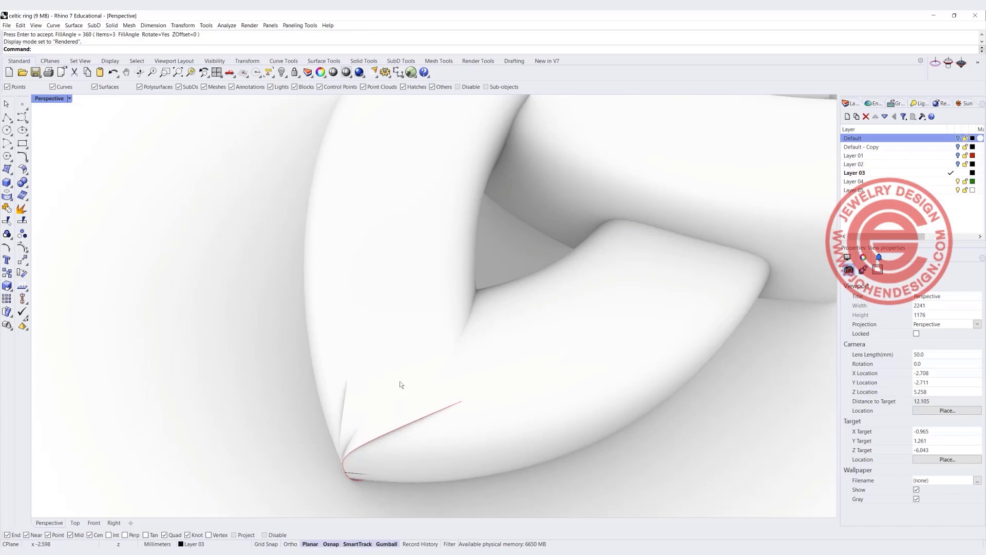
{"action": "scroll", "coordinate": [446, 317], "scroll_direction": "down", "scroll_amount": 2}
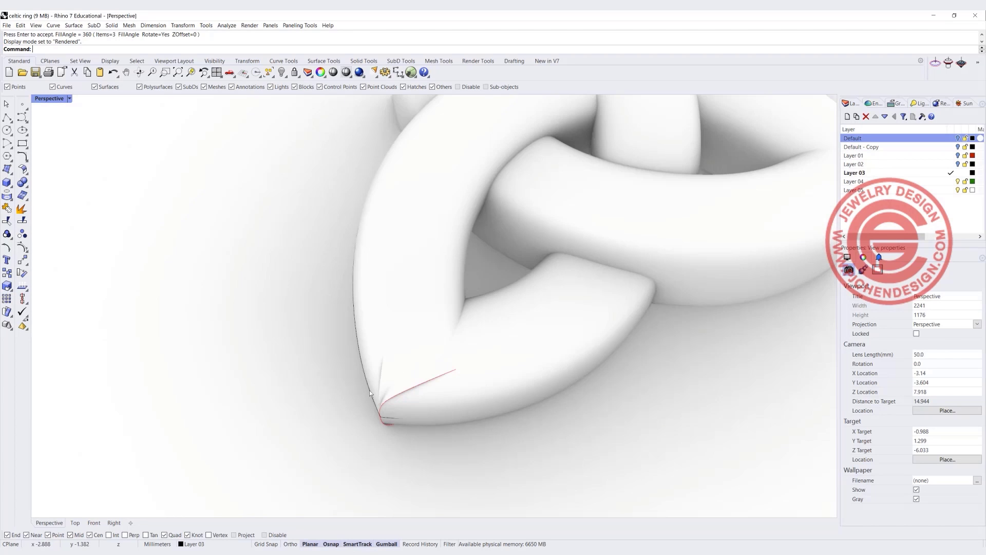
{"action": "left_click", "coordinate": [70, 100]}
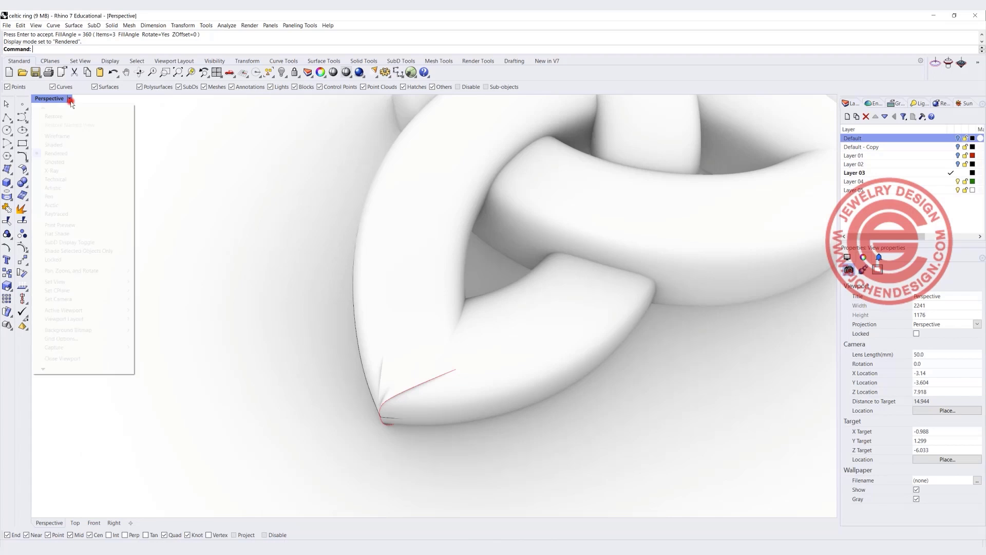
{"action": "left_click", "coordinate": [55, 161]}
{"action": "scroll", "coordinate": [496, 297], "scroll_direction": "down", "scroll_amount": 5}
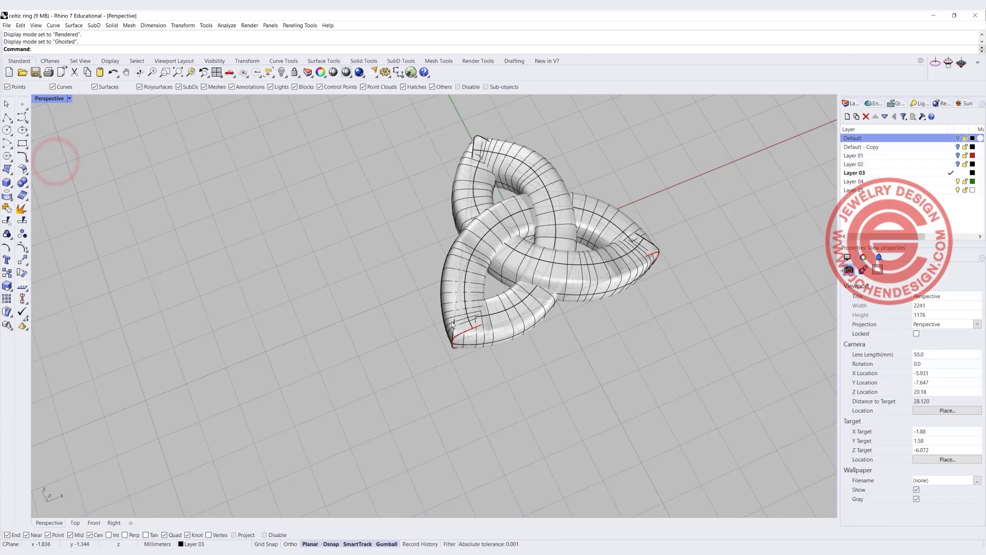
Undo the polar array and the sweep, keeping both red profiles at their moved positions.
{"action": "right_click_drag", "start_coordinate": [497, 298], "coordinate": [493, 317]}
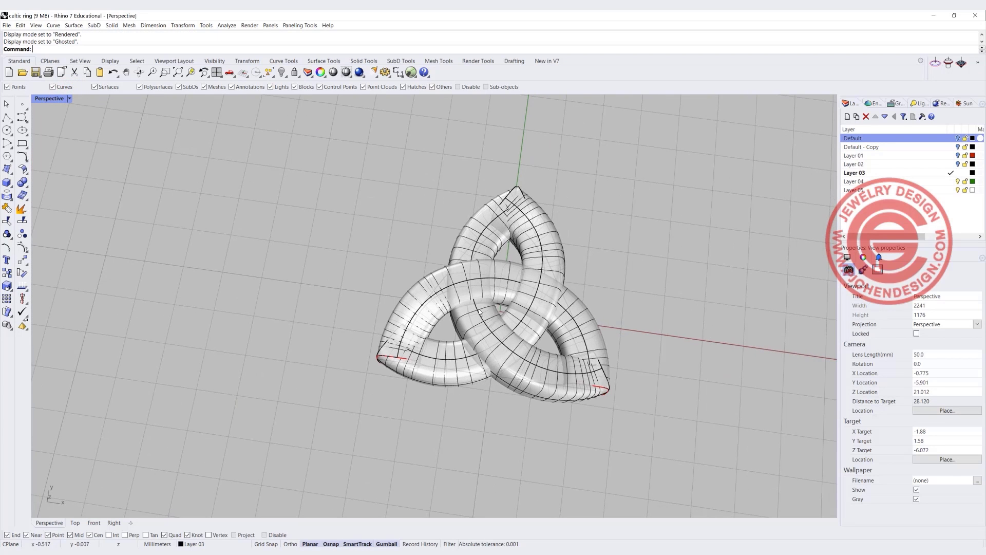
{"action": "key", "text": "ctrl+z"}
{"action": "key", "text": "ctrl+z"}
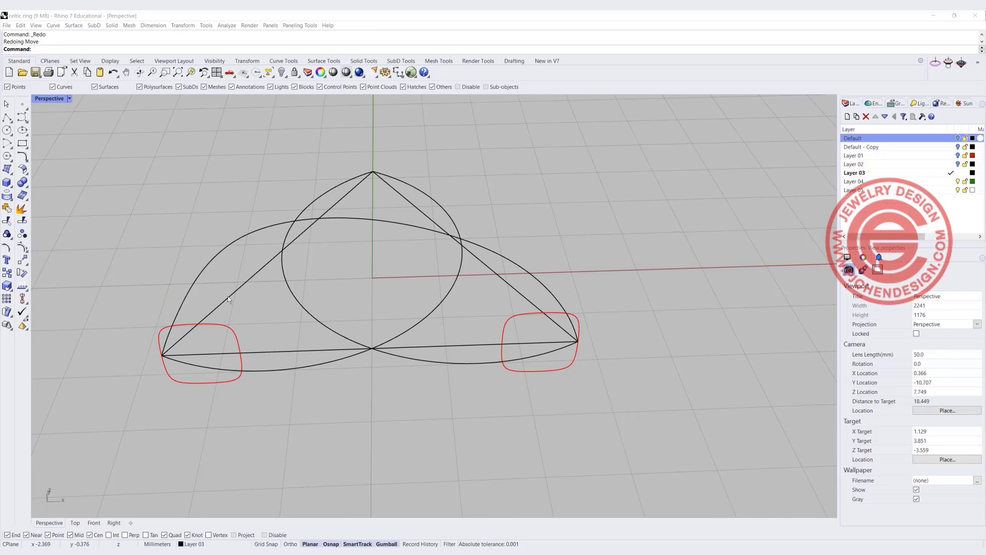
Sweep both red profiles along the raised arc with Sweep 1 Rail and Record History enabled.
{"action": "right_click_drag", "start_coordinate": [315, 301], "coordinate": [326, 270]}
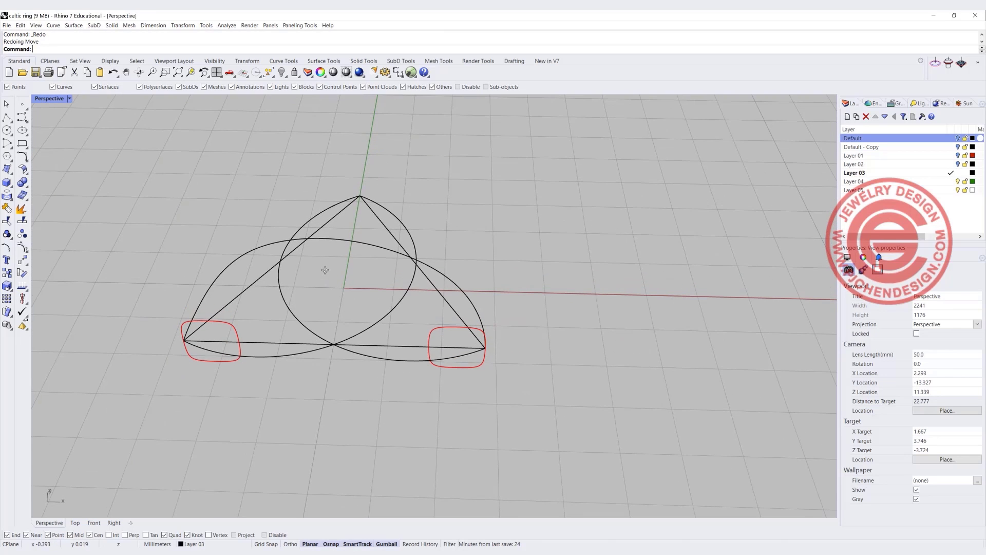
{"action": "left_click", "coordinate": [74, 25]}
{"action": "left_click", "coordinate": [92, 52]}
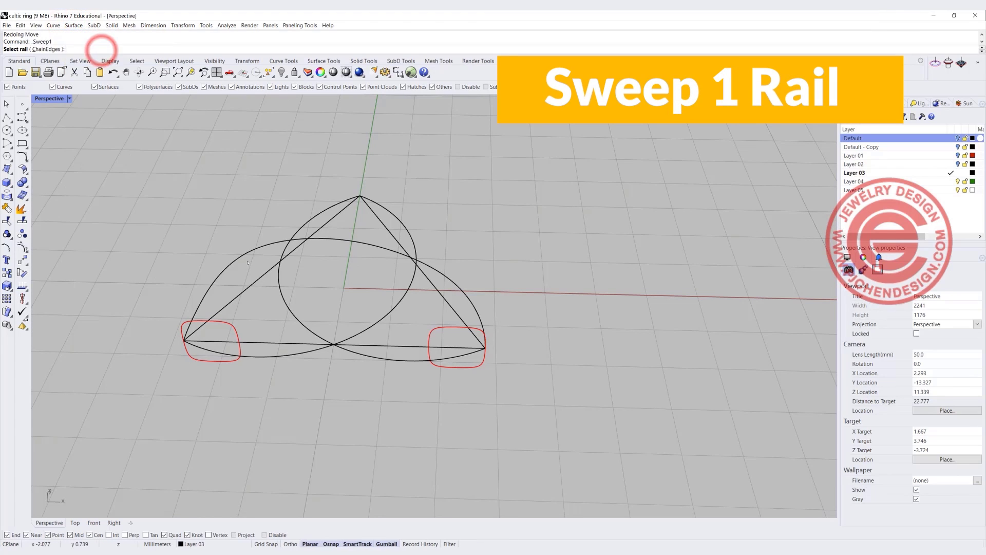
{"action": "left_click", "coordinate": [251, 251]}
{"action": "left_click", "coordinate": [226, 326]}
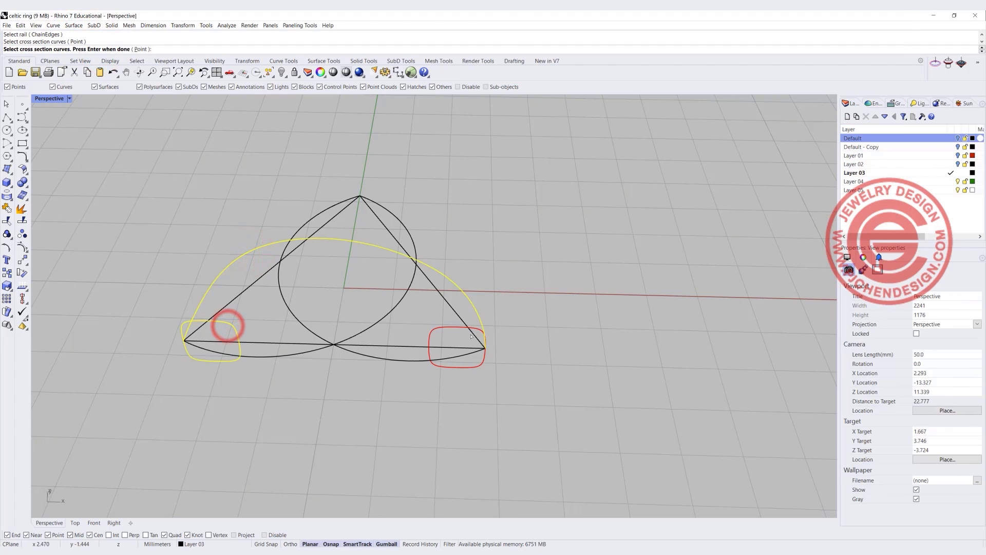
{"action": "left_click", "coordinate": [456, 327]}
{"action": "key", "text": "Return"}
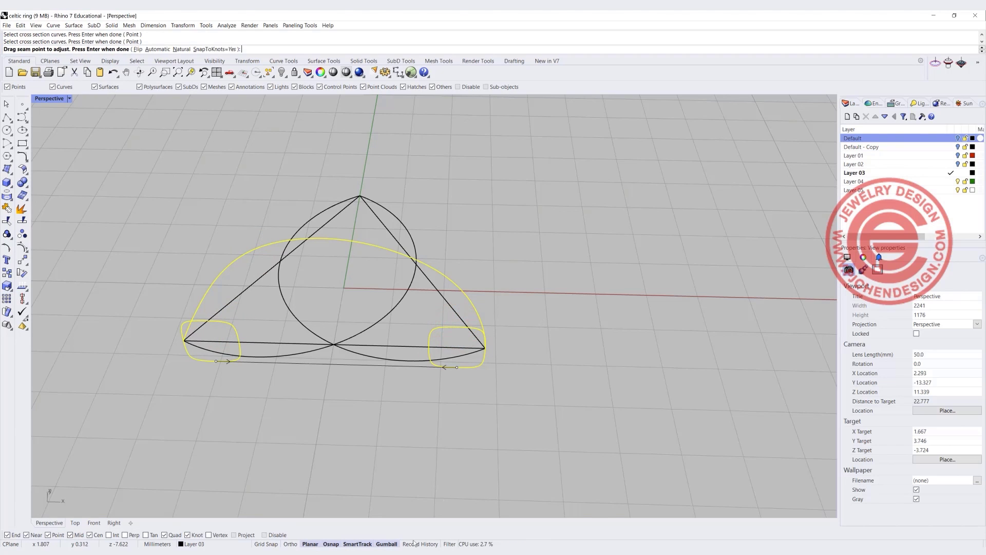
{"action": "key", "text": "Return"}
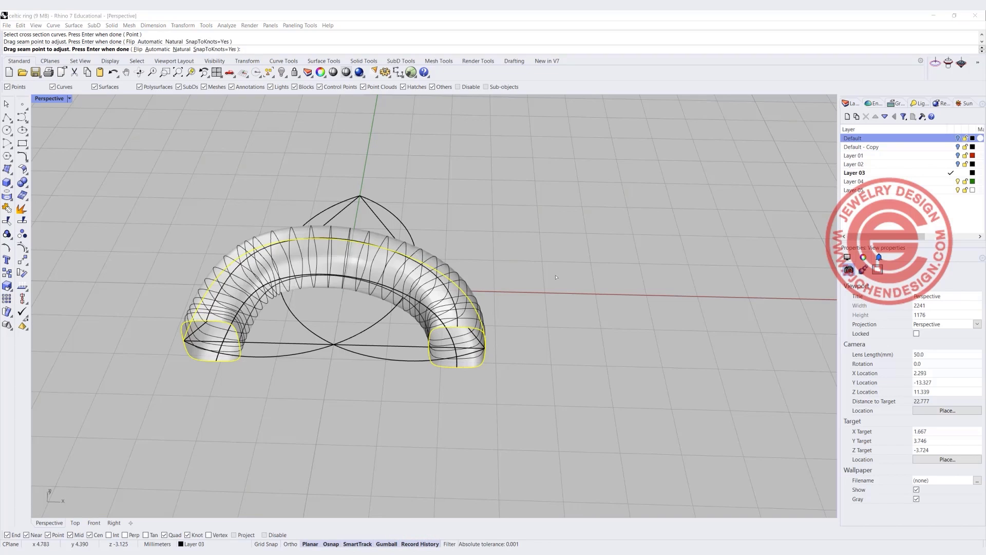
{"action": "key", "text": "Return"}
{"action": "right_click_drag", "start_coordinate": [710, 301], "coordinate": [762, 337]}
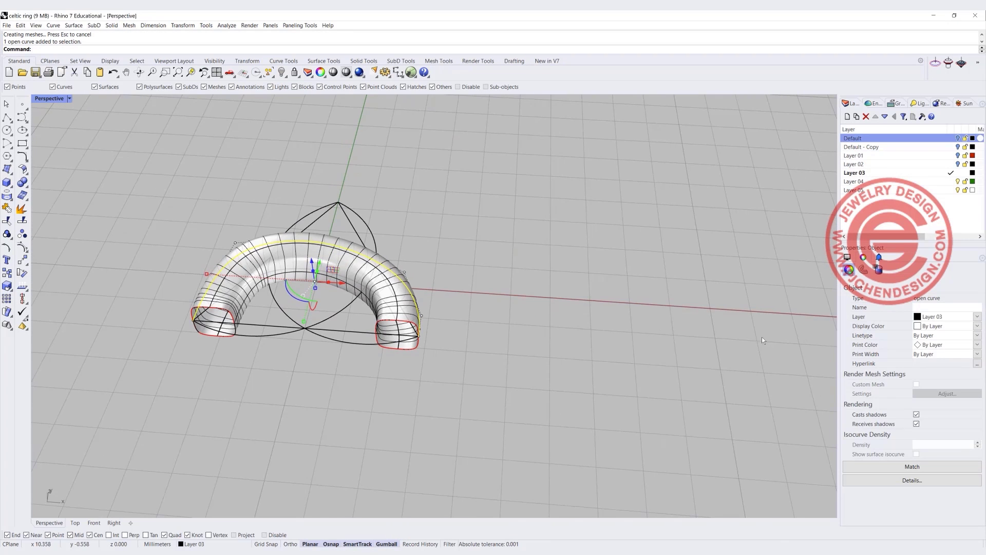
Set the raised arc's display colour to red and delete the two other arc copies in the Top view.
{"action": "left_click", "coordinate": [978, 328]}
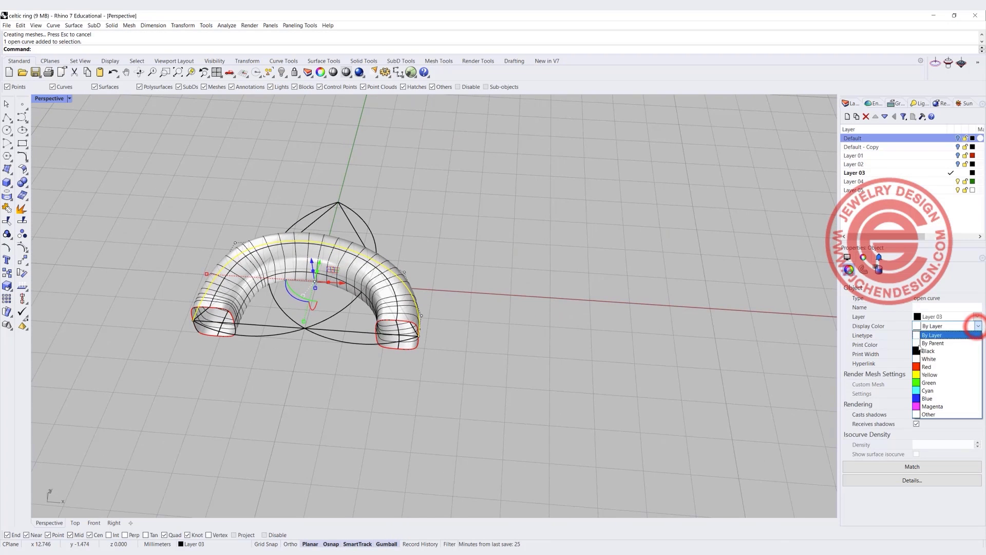
{"action": "left_click", "coordinate": [569, 231]}
{"action": "double_click", "coordinate": [49, 99]}
{"action": "right_click_drag", "start_coordinate": [258, 225], "coordinate": [245, 196]}
{"action": "left_click", "coordinate": [252, 232]}
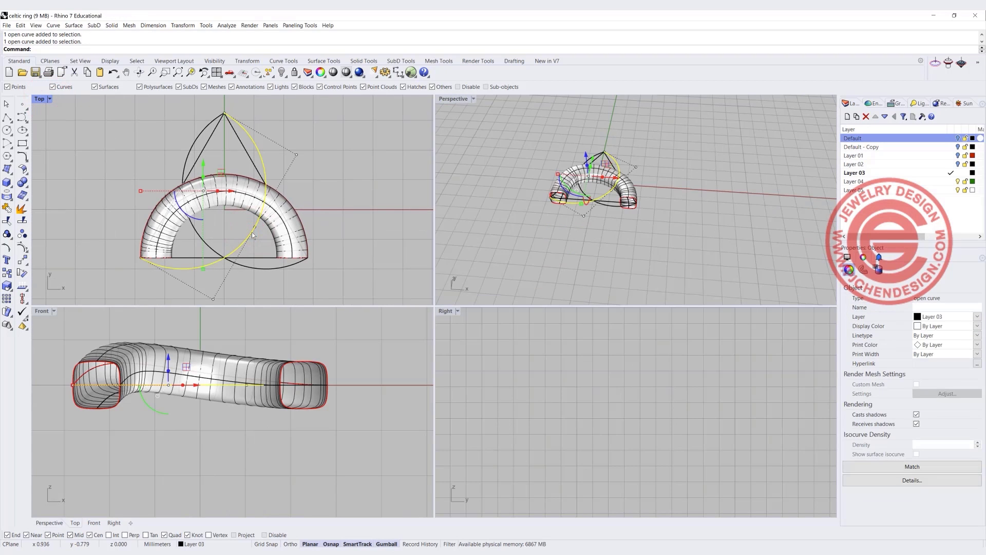
{"action": "key", "text": "Delete"}
{"action": "left_click", "coordinate": [208, 124]}
{"action": "key", "text": "Delete"}
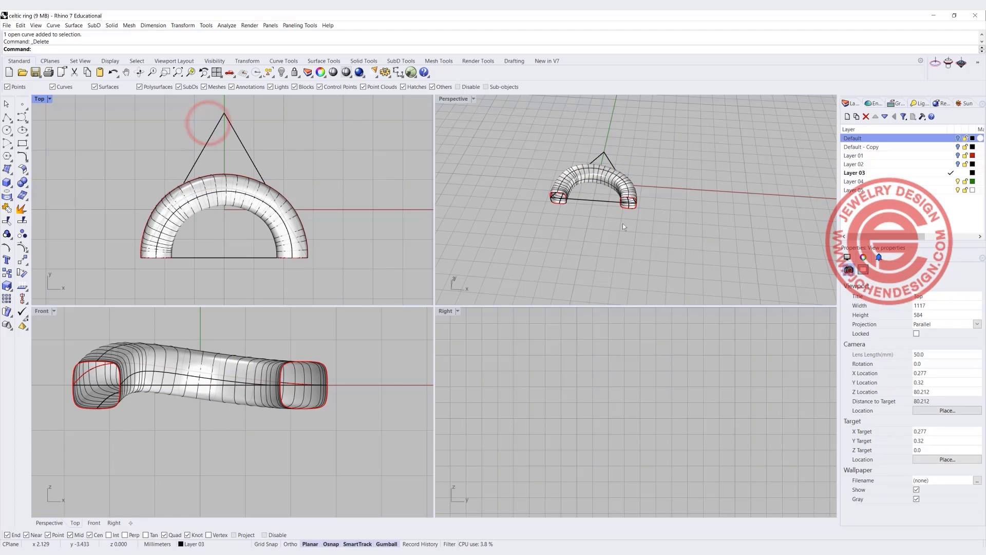
Polar array the red raised arc about the origin as 3 items through 360 degrees in the Top view.
{"action": "left_click", "coordinate": [293, 209]}
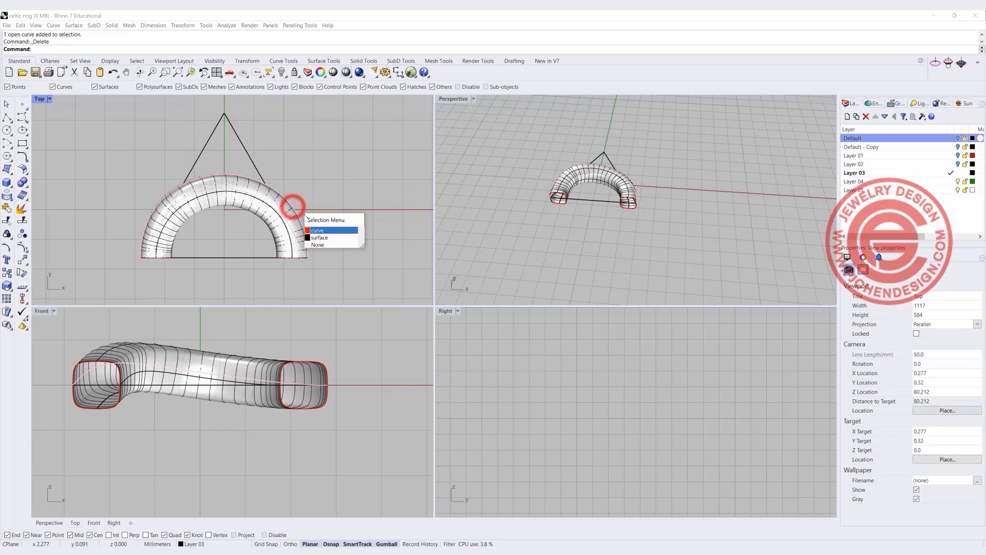
{"action": "left_click", "coordinate": [322, 225]}
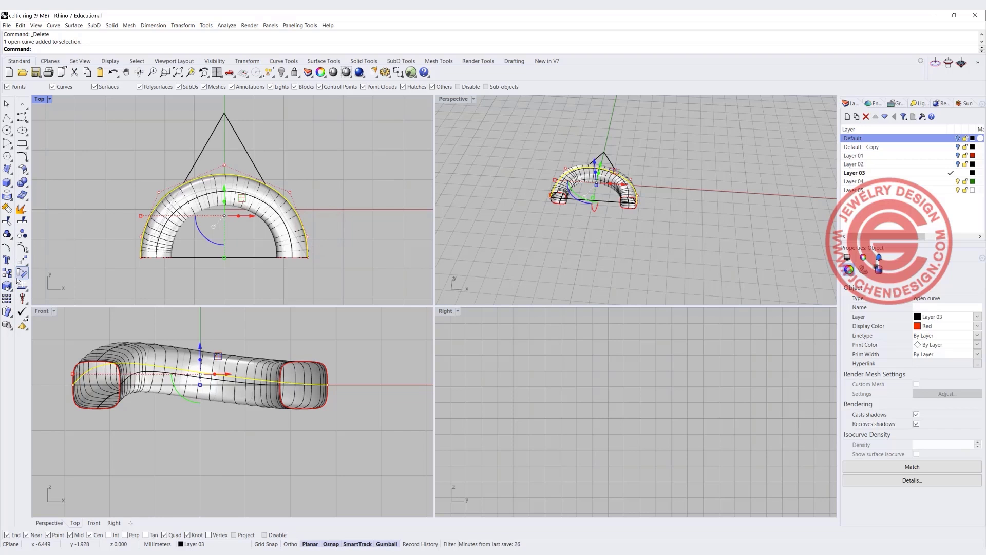
{"action": "type", "text": "PolarZonohedron"}
{"action": "left_click", "coordinate": [46, 72]}
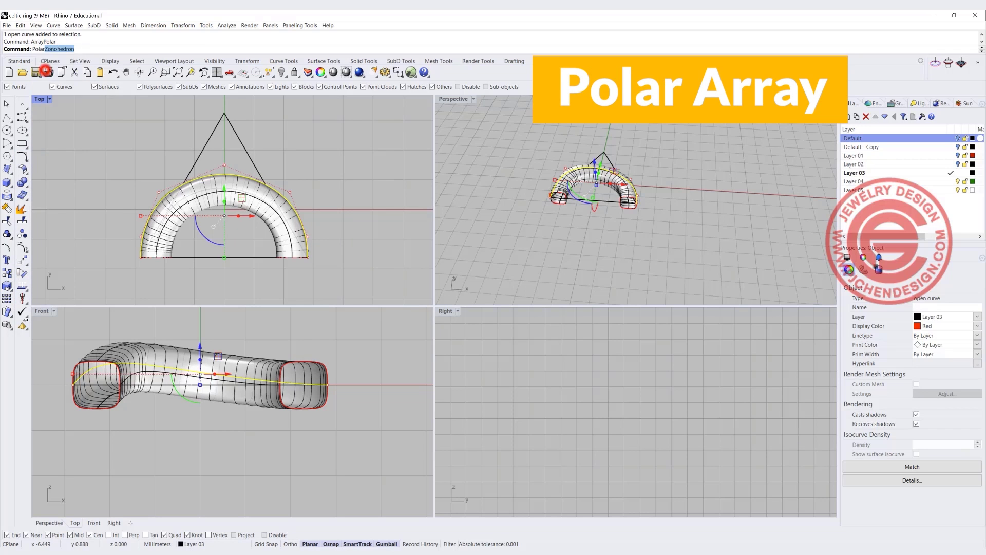
{"action": "type", "text": "0"}
{"action": "key", "text": "Return"}
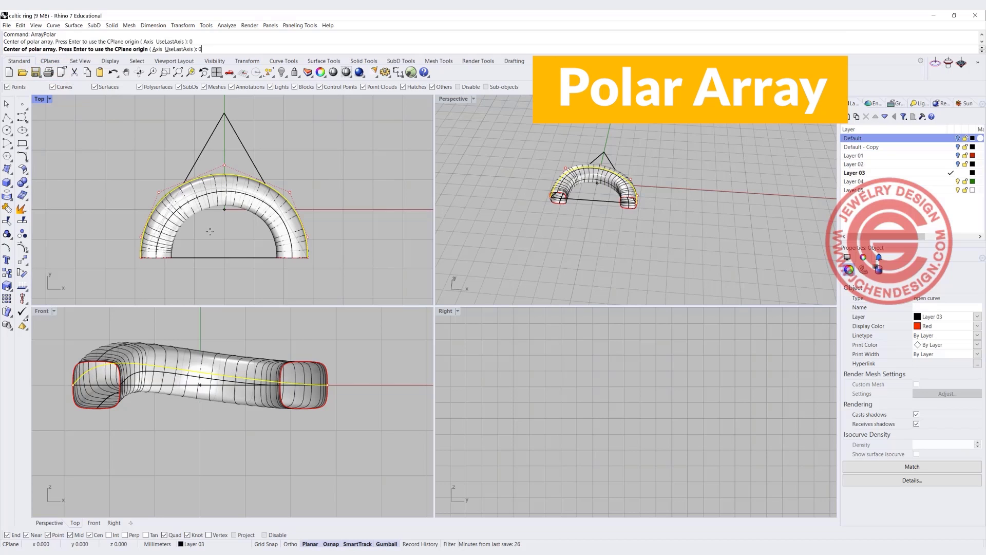
{"action": "key", "text": "Return"}
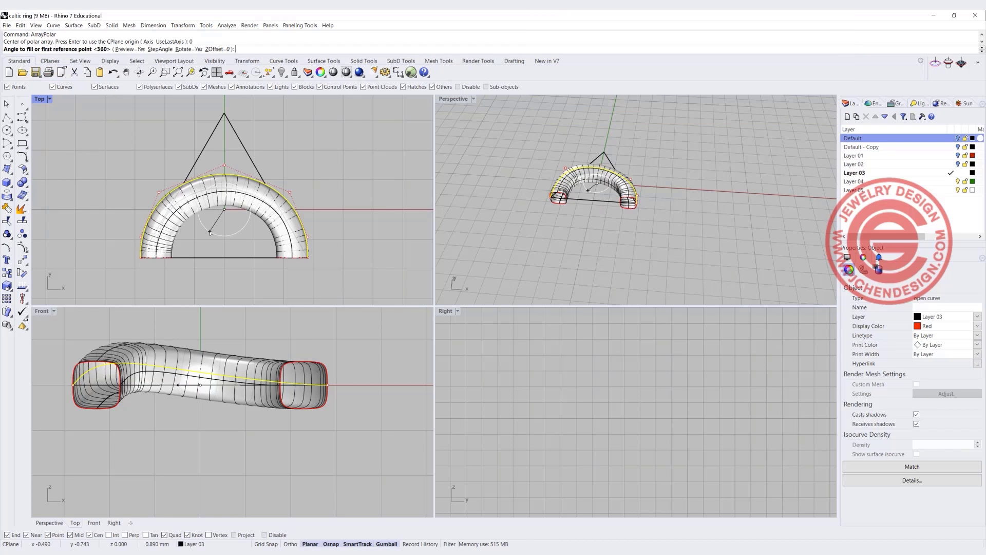
{"action": "key", "text": "Return"}
{"action": "key", "text": "Return"}
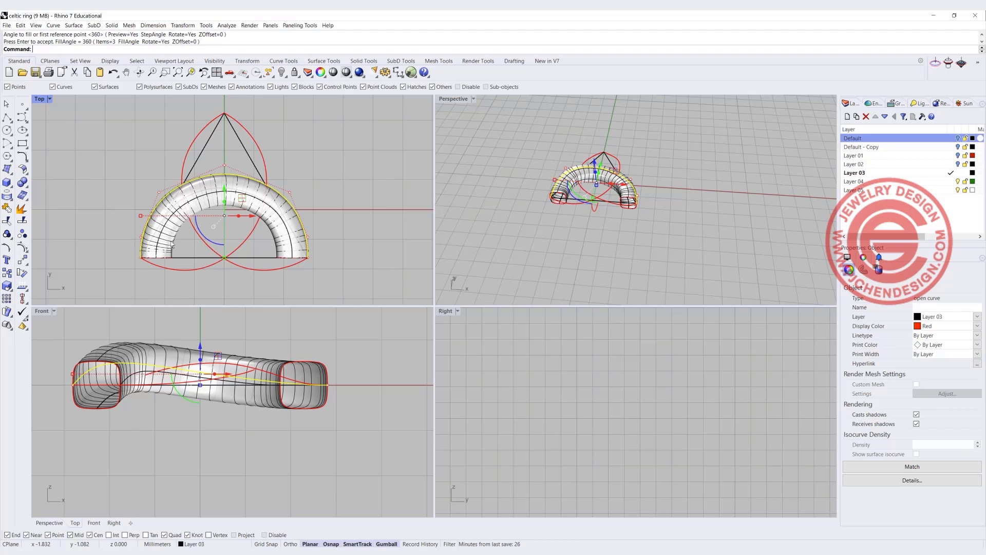
Draw a polyline from the origin to the triangle's lower-left corner in the Top view and set its display colour to green.
{"action": "left_click", "coordinate": [6, 117]}
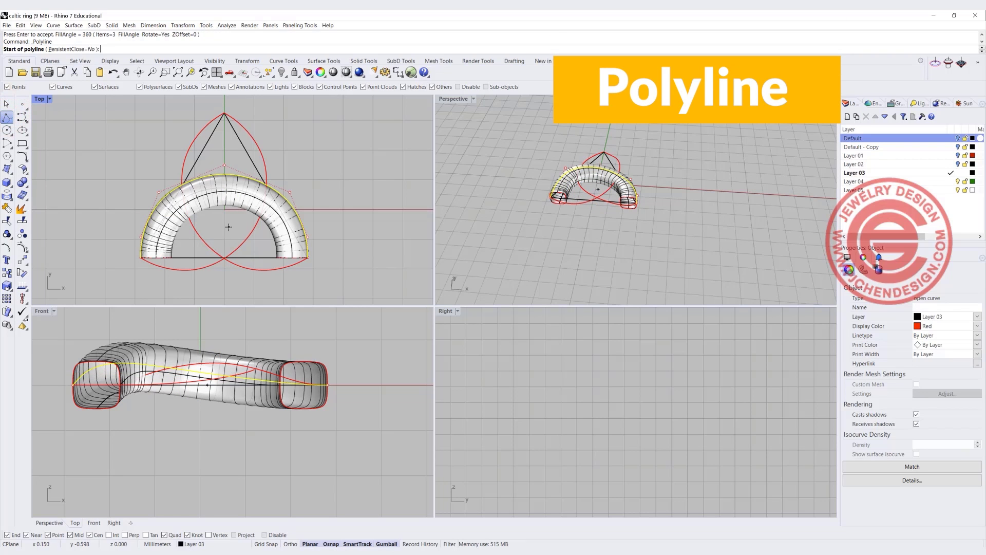
{"action": "type", "text": "0"}
{"action": "key", "text": "Return"}
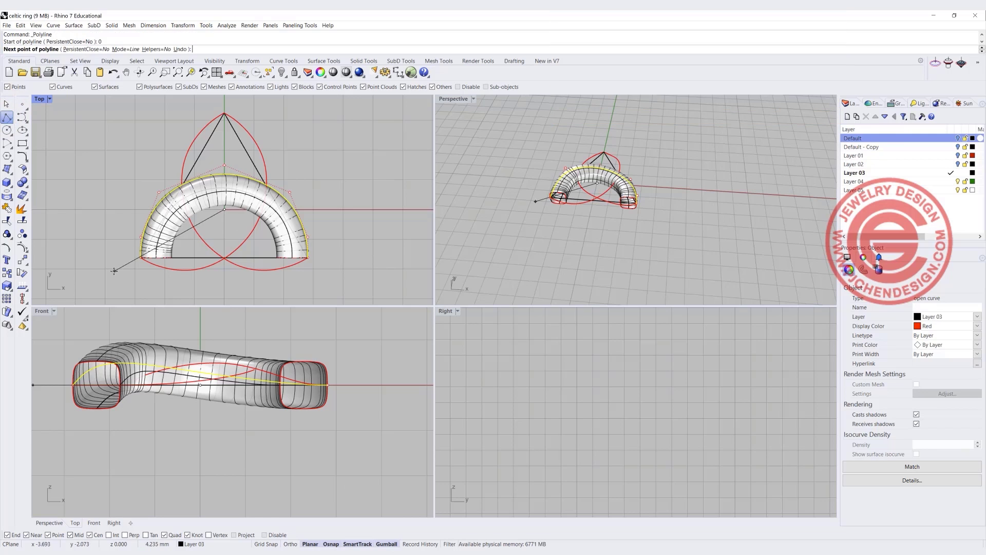
{"action": "left_click", "coordinate": [140, 255]}
{"action": "key", "text": "Return"}
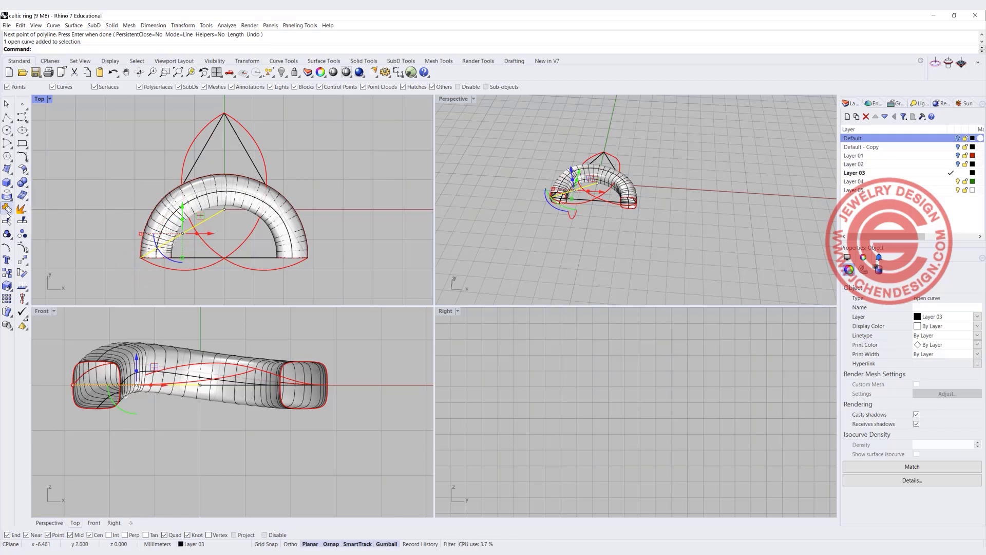
{"action": "left_click", "coordinate": [977, 326]}
{"action": "left_click", "coordinate": [925, 383]}
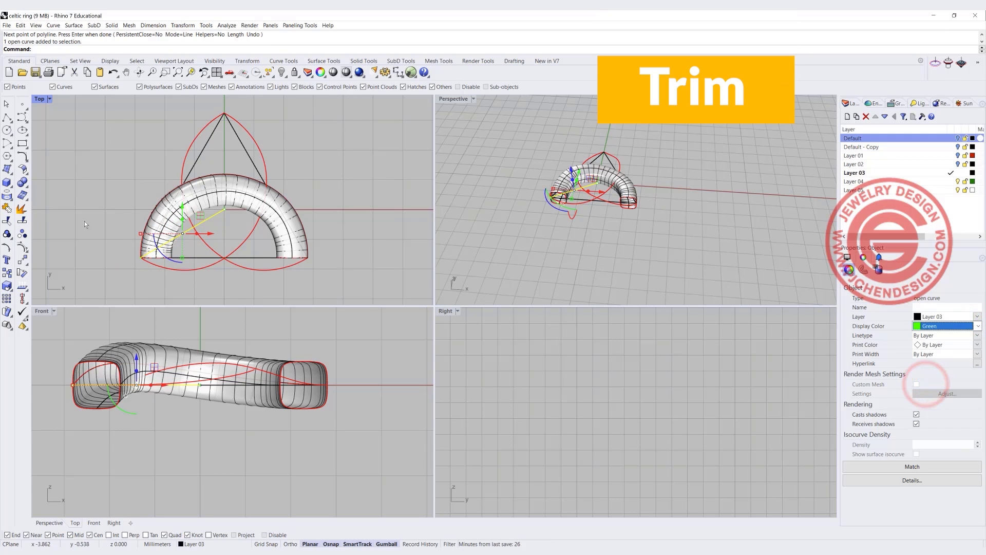
Trim the swept tube's lower-left end with the green line, removing the part below it.
{"action": "left_click", "coordinate": [7, 221]}
{"action": "scroll", "coordinate": [170, 252], "scroll_direction": "up", "scroll_amount": 2}
{"action": "left_click", "coordinate": [162, 252]}
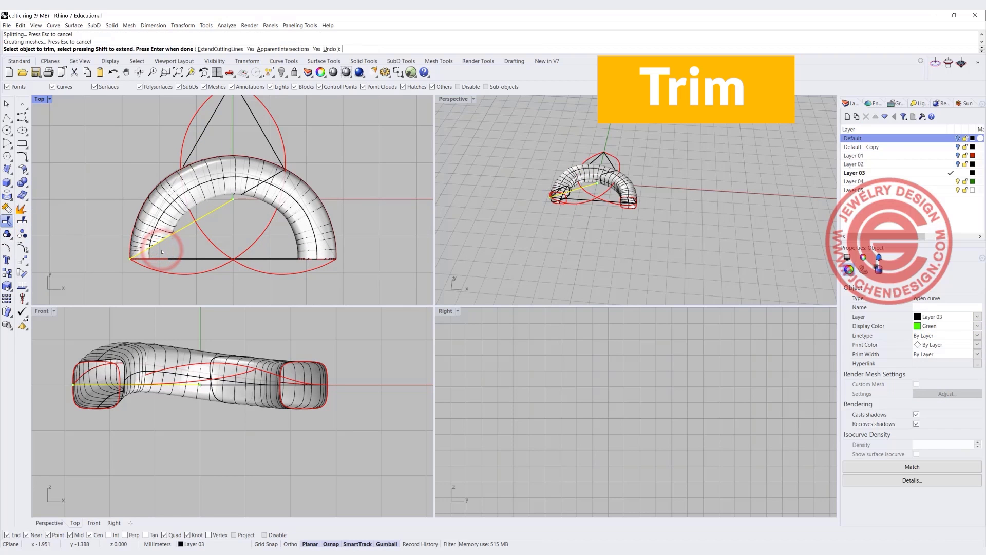
{"action": "right_click", "coordinate": [147, 254]}
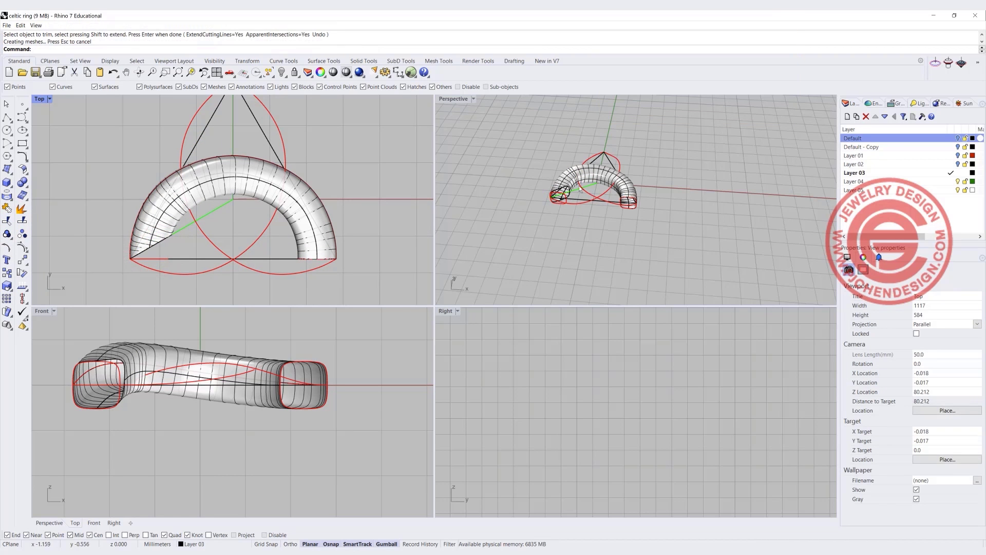
Rotate a copy of the lower-left red profile about the origin, from the triangle's lower-left corner to its top corner.
{"action": "scroll", "coordinate": [579, 188], "scroll_direction": "up", "scroll_amount": 8}
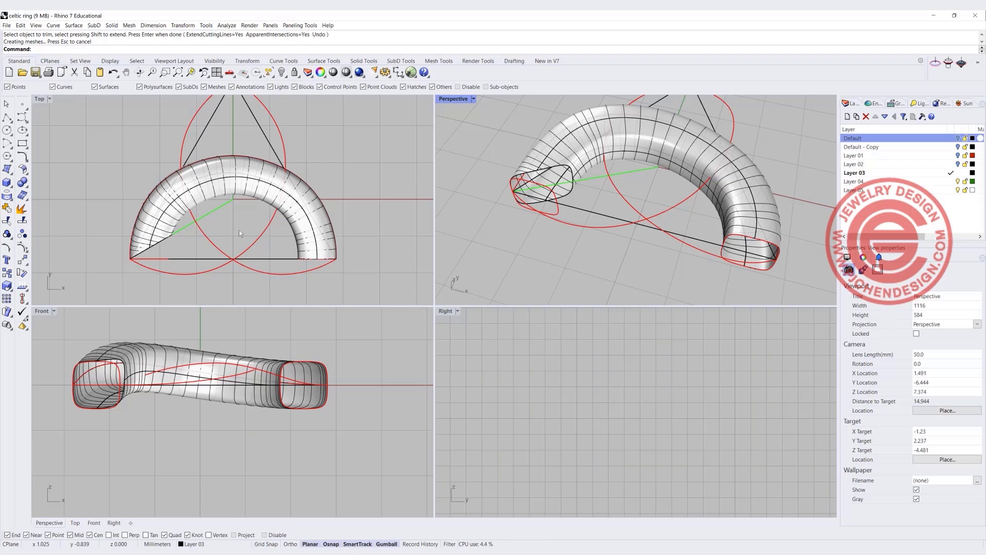
{"action": "scroll", "coordinate": [302, 195], "scroll_direction": "down", "scroll_amount": 2}
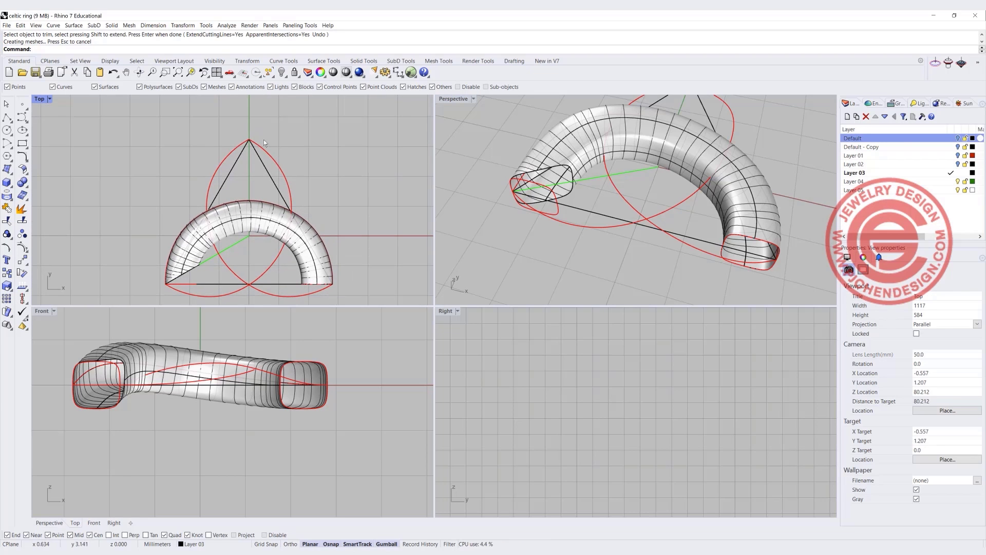
{"action": "left_click", "coordinate": [189, 285]}
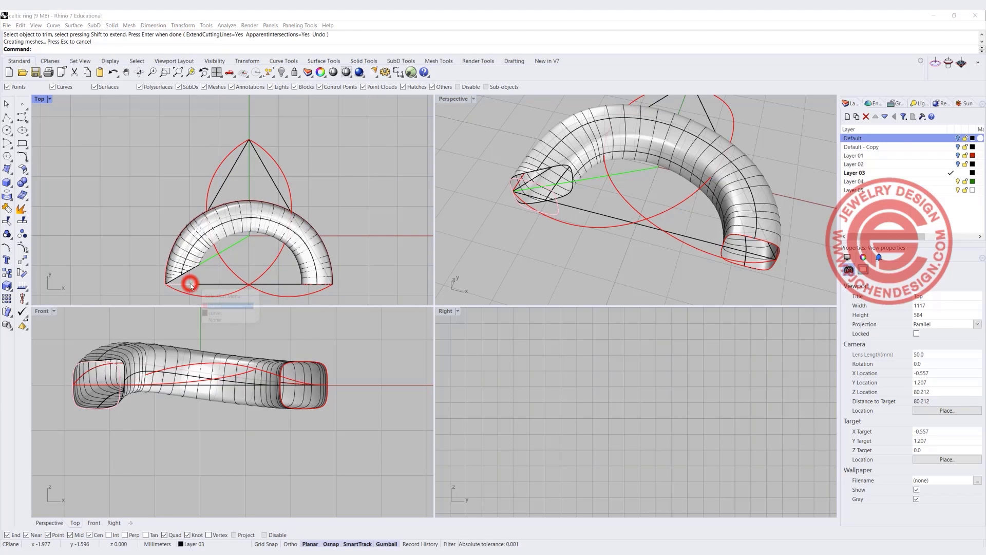
{"action": "left_click", "coordinate": [215, 304]}
{"action": "left_click", "coordinate": [22, 273]}
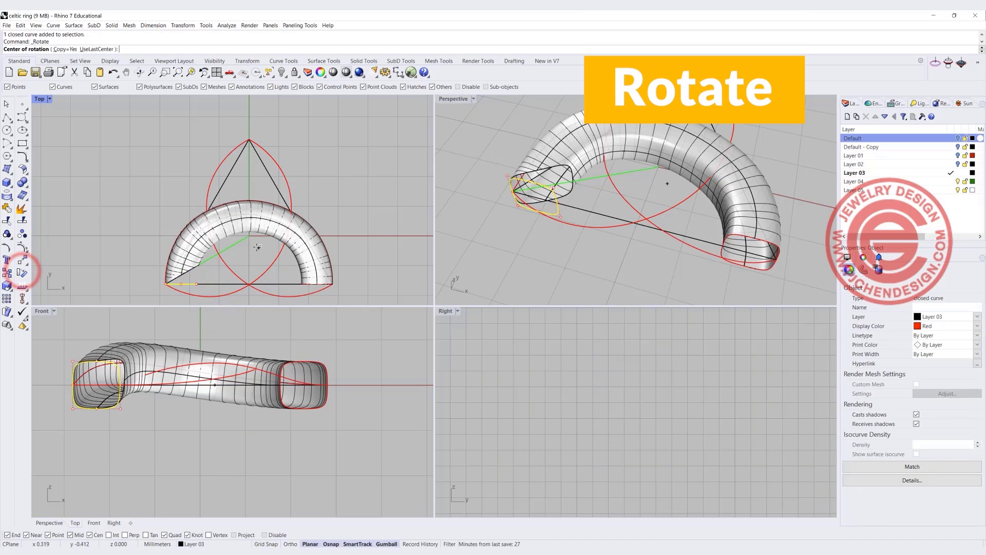
{"action": "left_click", "coordinate": [248, 238]}
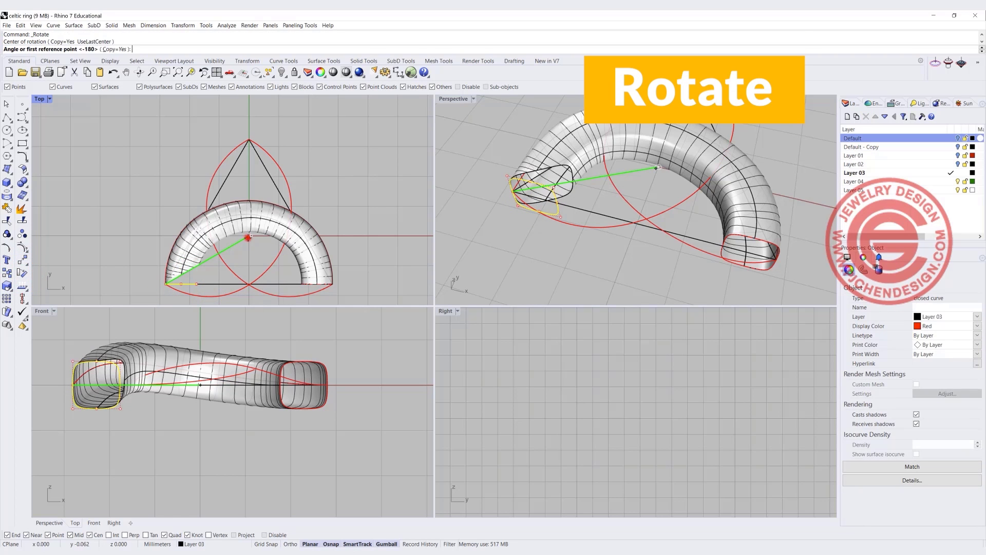
{"action": "left_click", "coordinate": [165, 282]}
{"action": "left_click", "coordinate": [248, 139]}
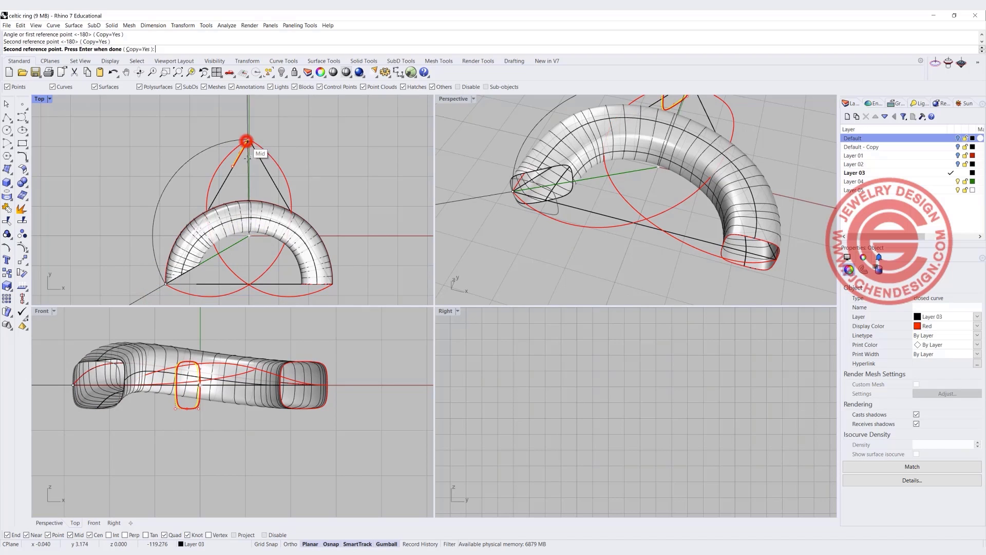
{"action": "key", "text": "Return"}
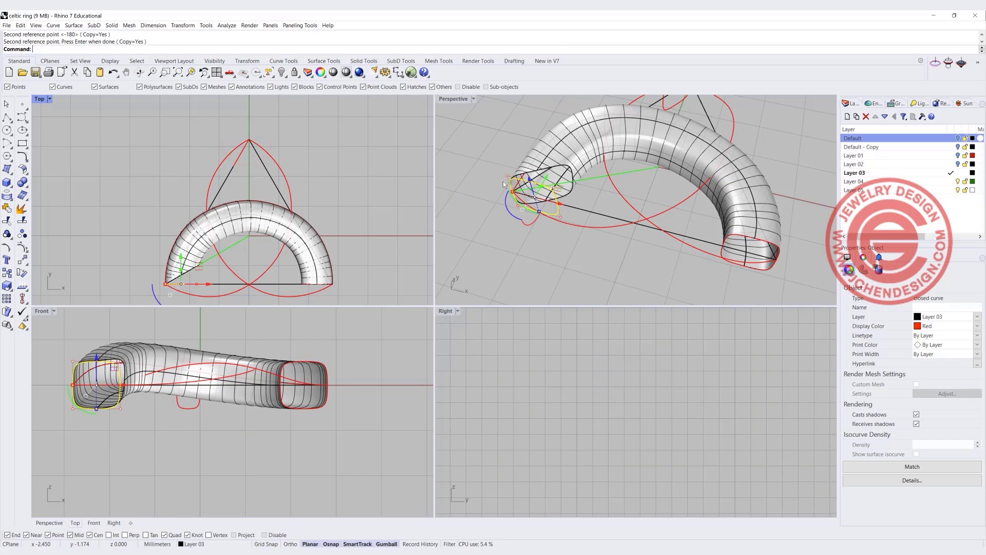
Duplicate the edges of the tube's trimmed end with DupEdge and join them into one closed curve.
{"action": "left_click", "coordinate": [479, 175]}
{"action": "right_click_drag", "start_coordinate": [479, 175], "coordinate": [486, 221]}
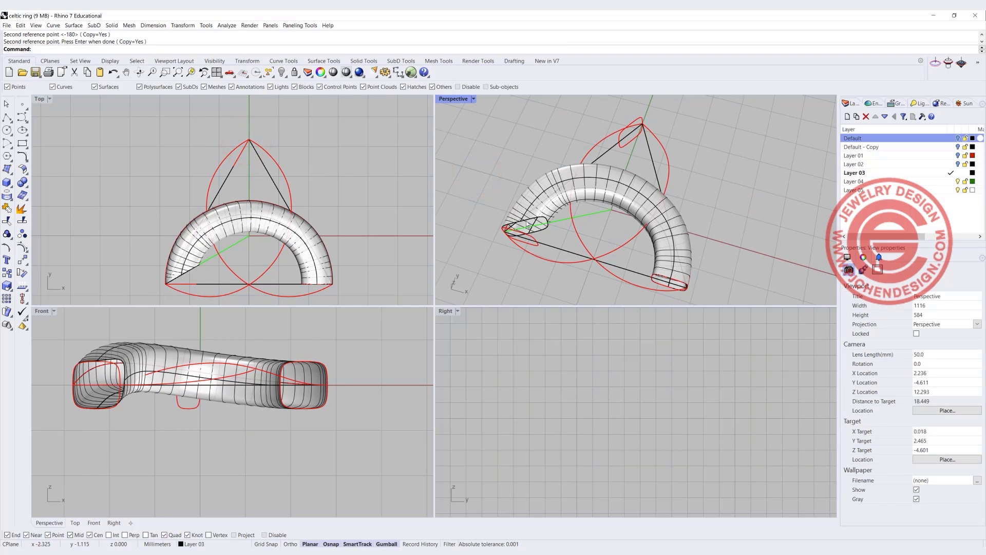
{"action": "double_click", "coordinate": [454, 98]}
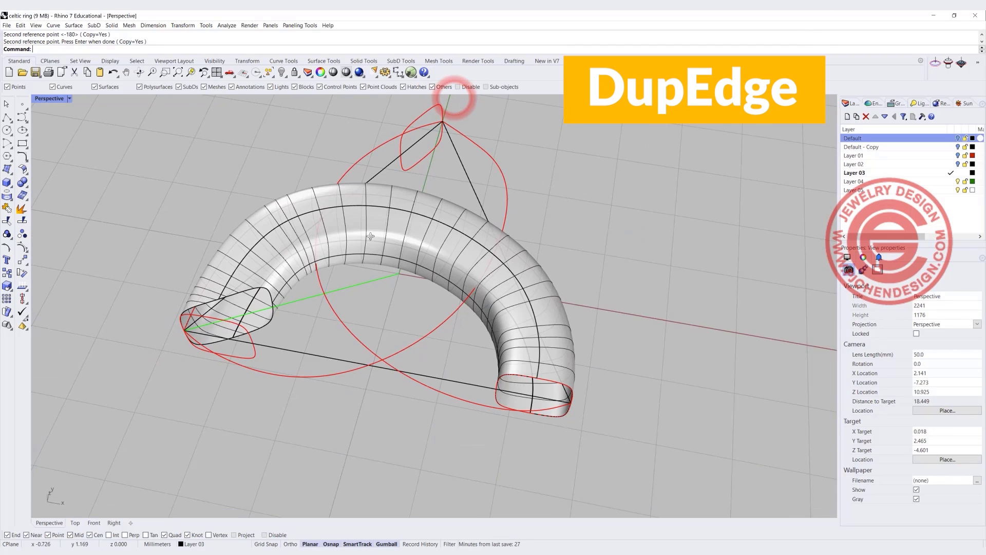
{"action": "key", "text": "Return"}
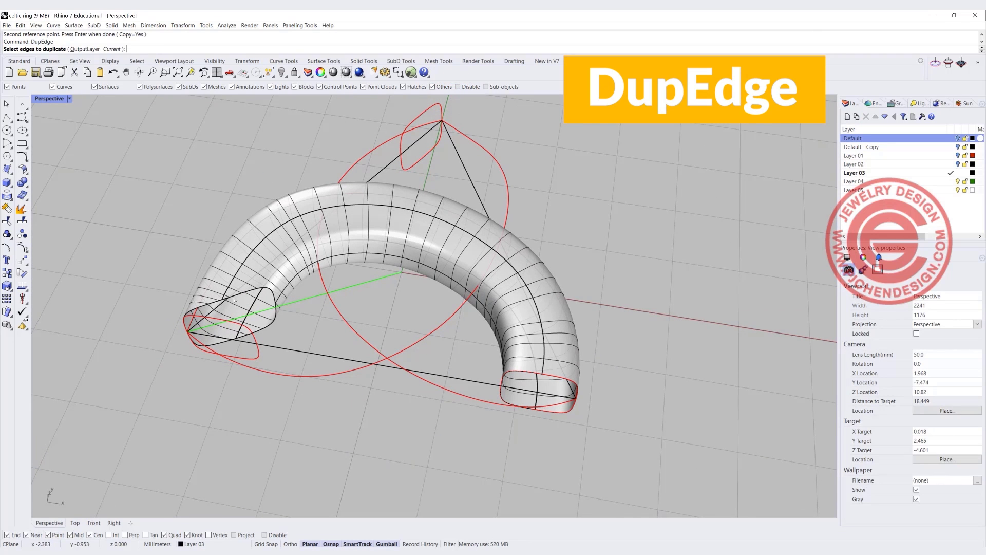
{"action": "left_click", "coordinate": [243, 292]}
{"action": "right_click", "coordinate": [224, 345]}
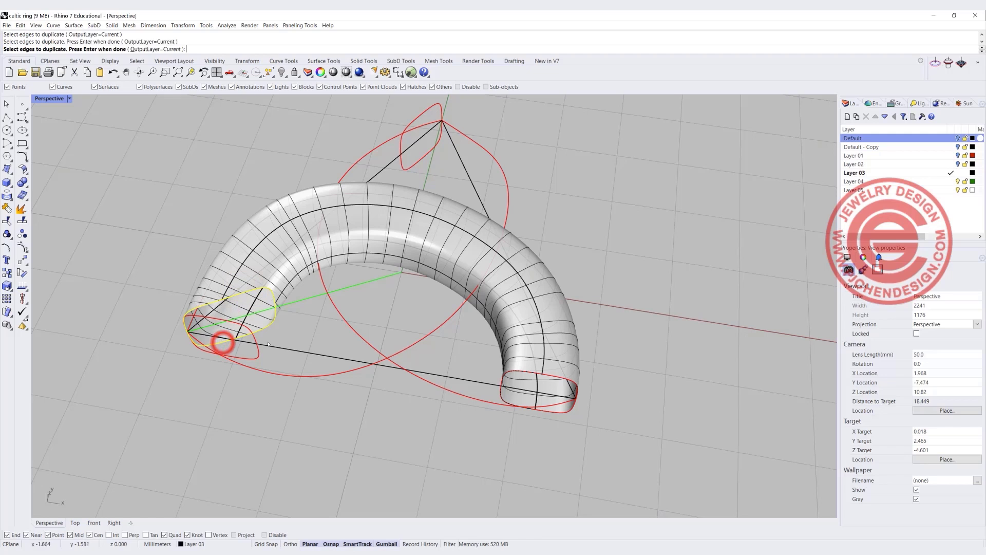
{"action": "left_click", "coordinate": [6, 207]}
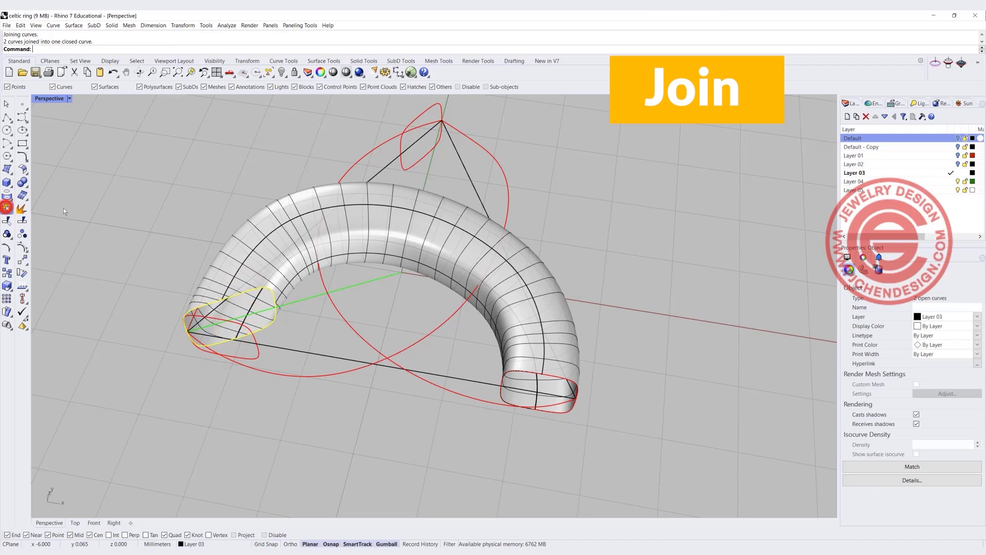
{"action": "left_click", "coordinate": [159, 177]}
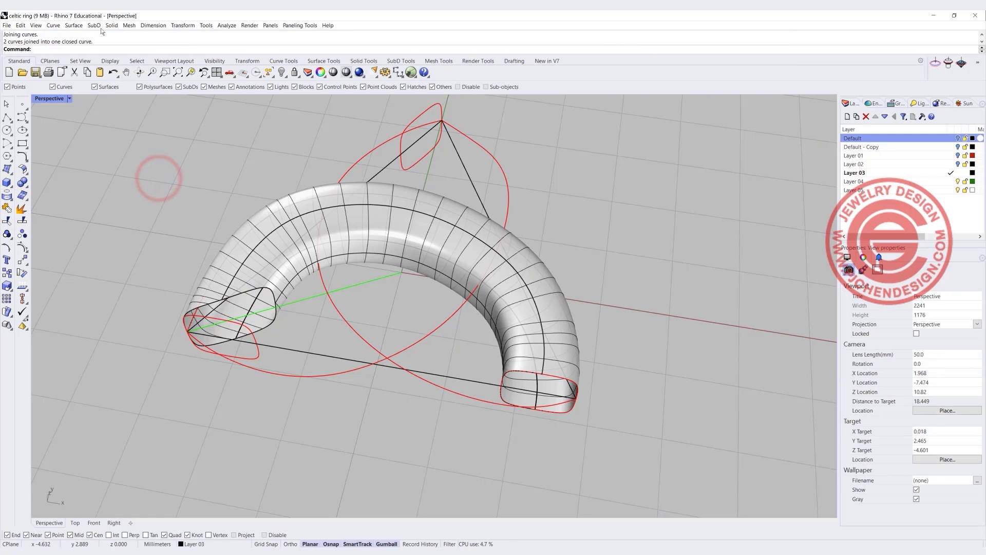
Sweep the joined edge curve and the rotated profile along the red arc between them with Sweep 1 Rail, Freeform, cross sections unchanged.
{"action": "left_click", "coordinate": [73, 26]}
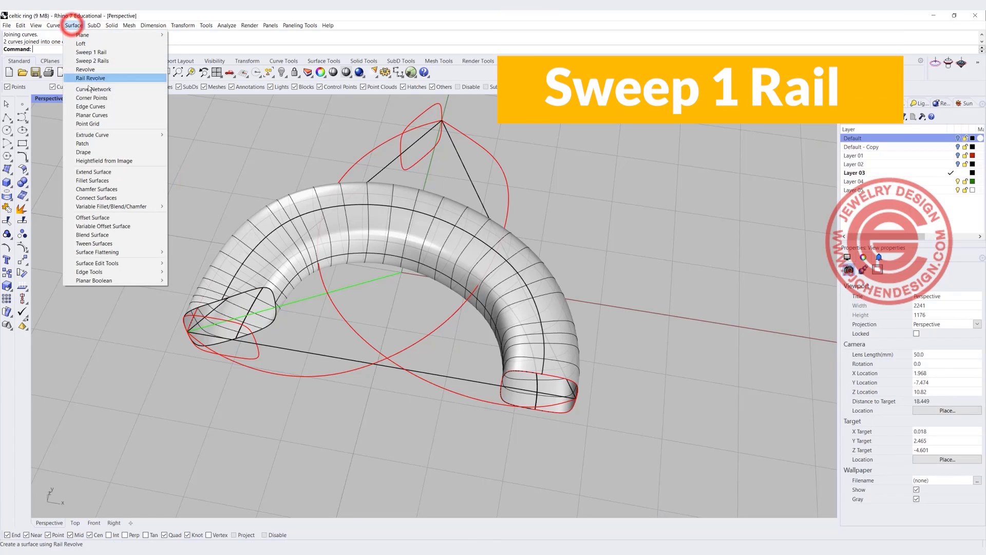
{"action": "left_click", "coordinate": [101, 52]}
{"action": "left_click", "coordinate": [433, 331]}
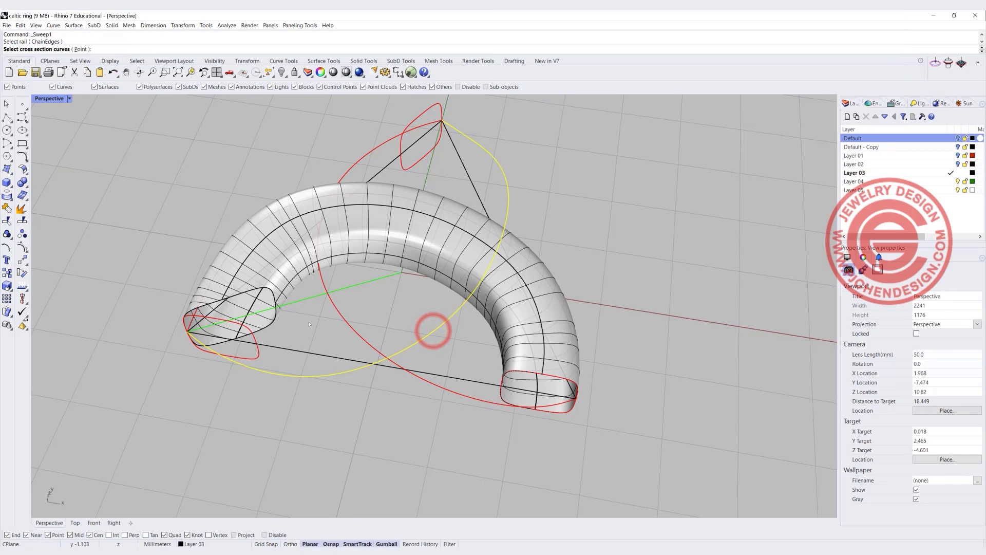
{"action": "left_click", "coordinate": [273, 322]}
{"action": "left_click", "coordinate": [295, 345]}
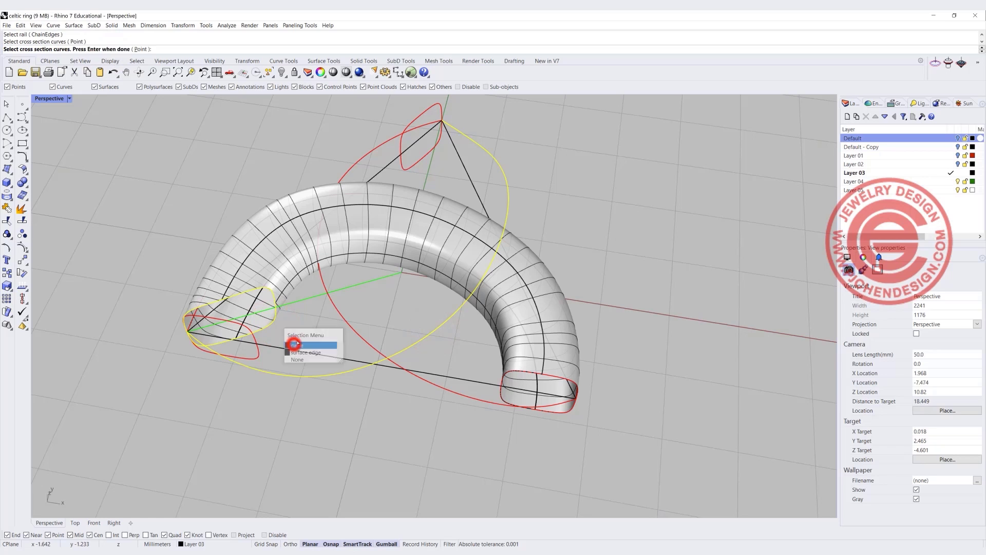
{"action": "left_click", "coordinate": [410, 161]}
{"action": "key", "text": "Return"}
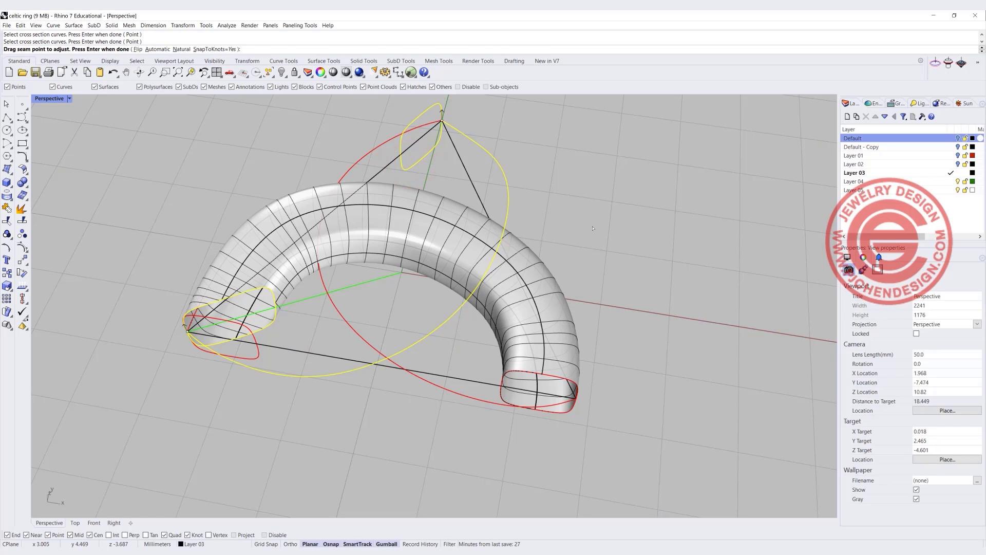
{"action": "key", "text": "Return"}
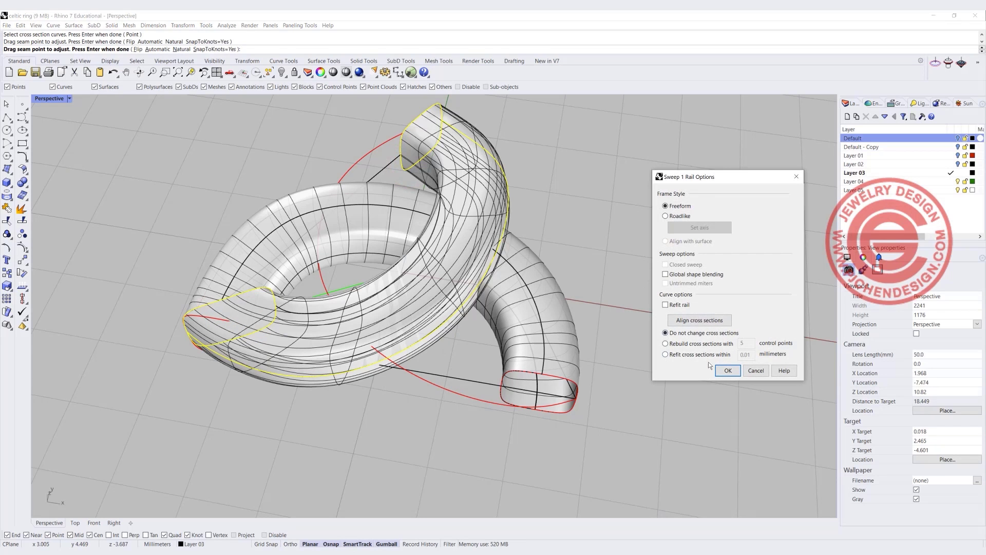
{"action": "left_click", "coordinate": [727, 369]}
Draw two straight polylines from the origin, one to the triangle's top corner and one to its lower-right corner.
{"action": "scroll", "coordinate": [616, 334], "scroll_direction": "down", "scroll_amount": 5}
{"action": "right_click_drag", "start_coordinate": [616, 334], "coordinate": [443, 328]}
{"action": "scroll", "coordinate": [241, 230], "scroll_direction": "up", "scroll_amount": 5}
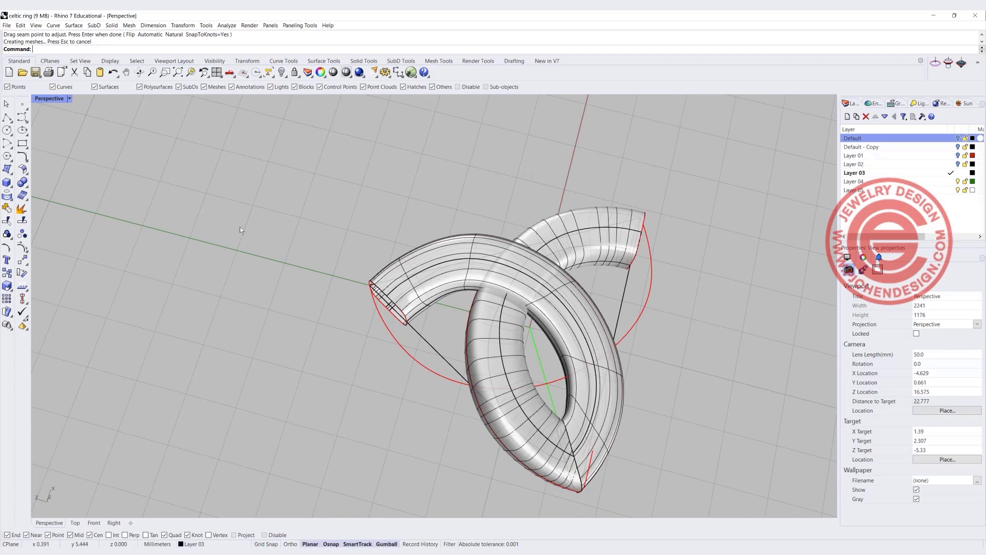
{"action": "left_click", "coordinate": [7, 117]}
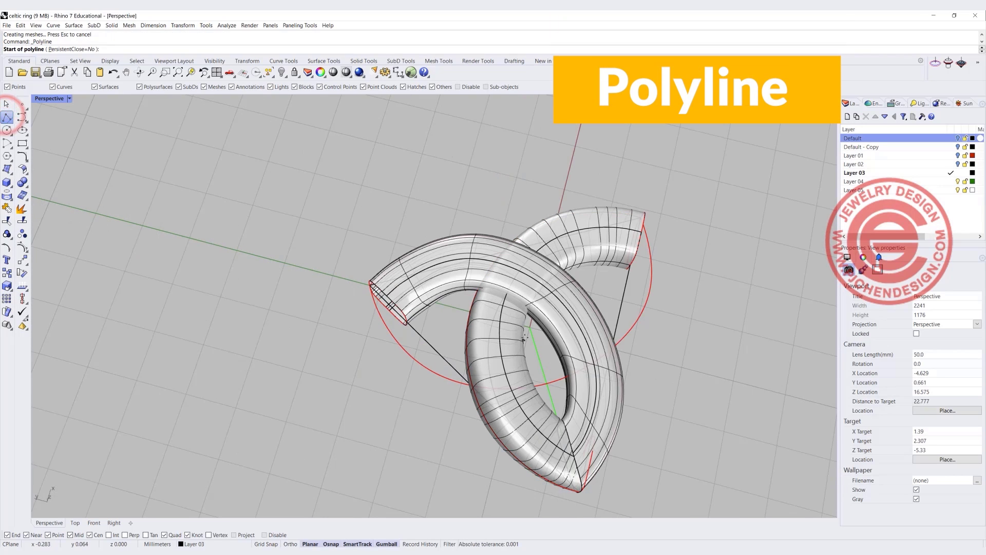
{"action": "left_click", "coordinate": [530, 328]}
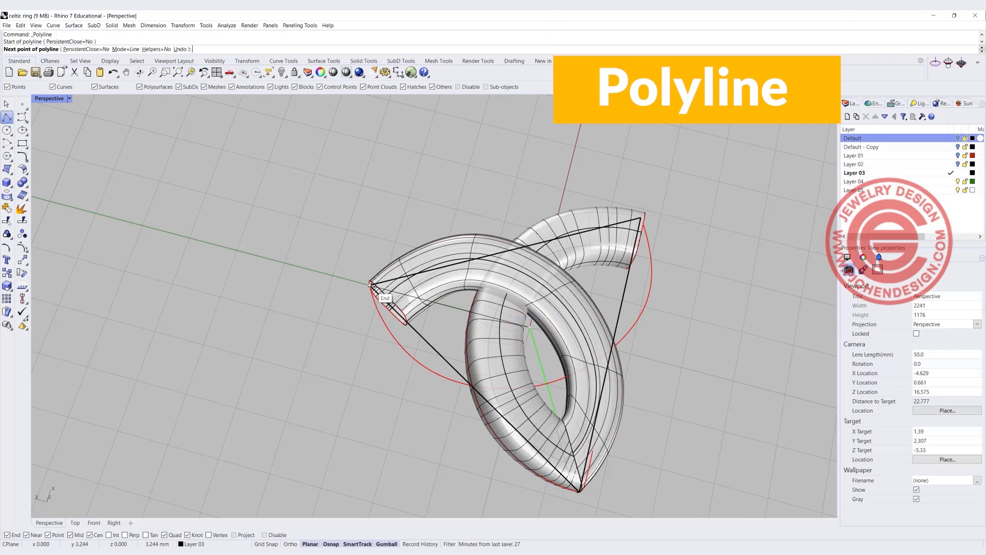
{"action": "left_click", "coordinate": [369, 284]}
{"action": "key", "text": "Return"}
{"action": "key", "text": "Return"}
{"action": "left_click", "coordinate": [530, 328]}
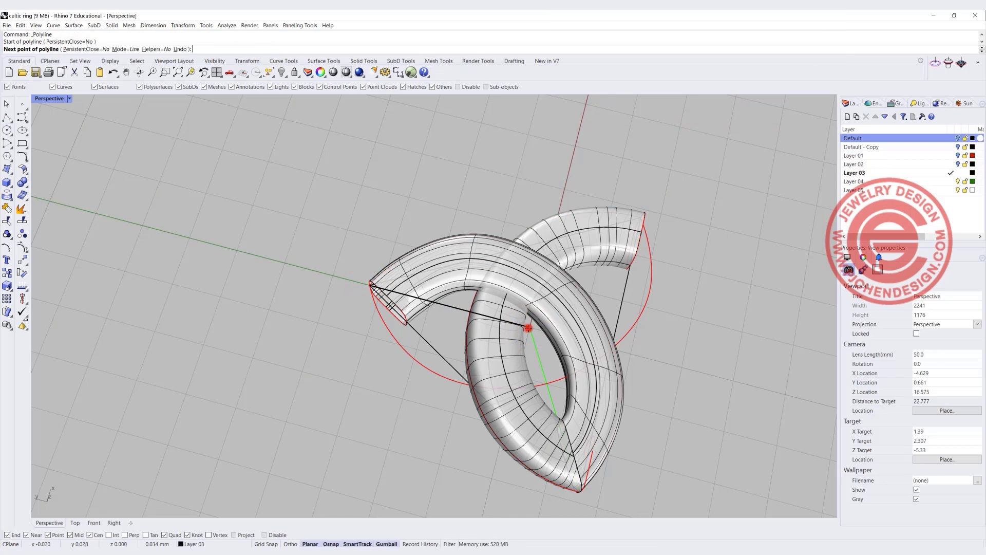
{"action": "left_click", "coordinate": [642, 218]}
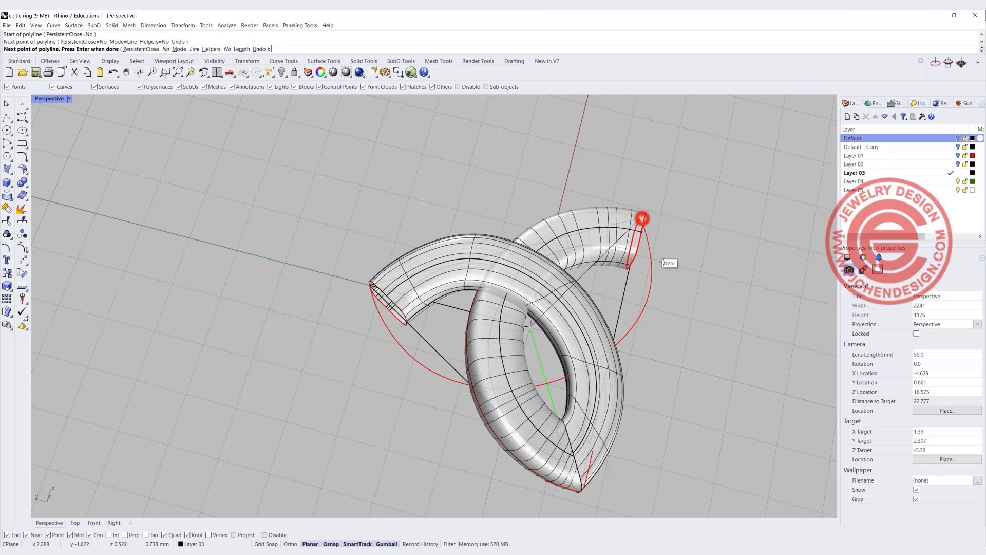
{"action": "key", "text": "Return"}
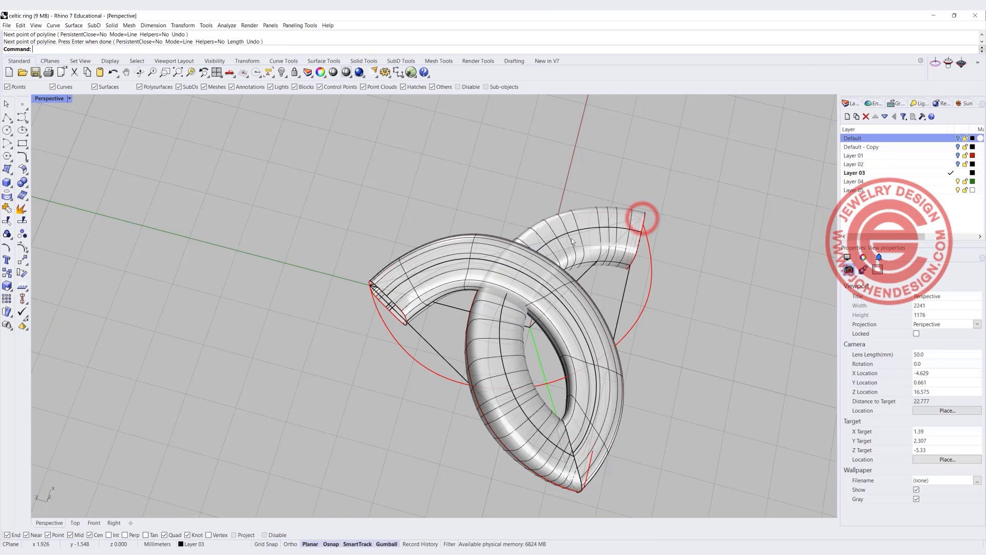
Trim the tubes' open ends at the top and lower-right corners with the two new lines, removing the parts beyond them.
{"action": "double_click", "coordinate": [50, 99]}
{"action": "double_click", "coordinate": [40, 98]}
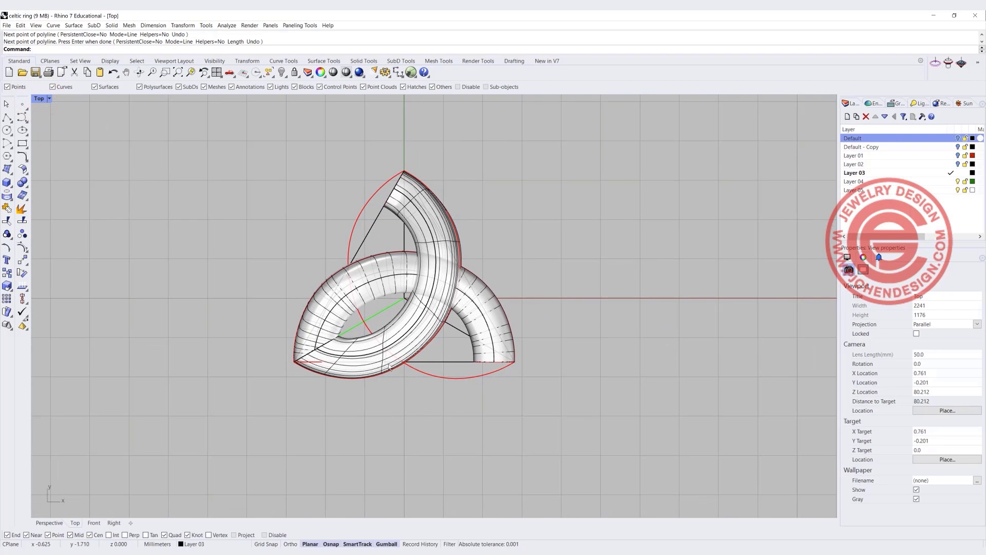
{"action": "left_click", "coordinate": [404, 236]}
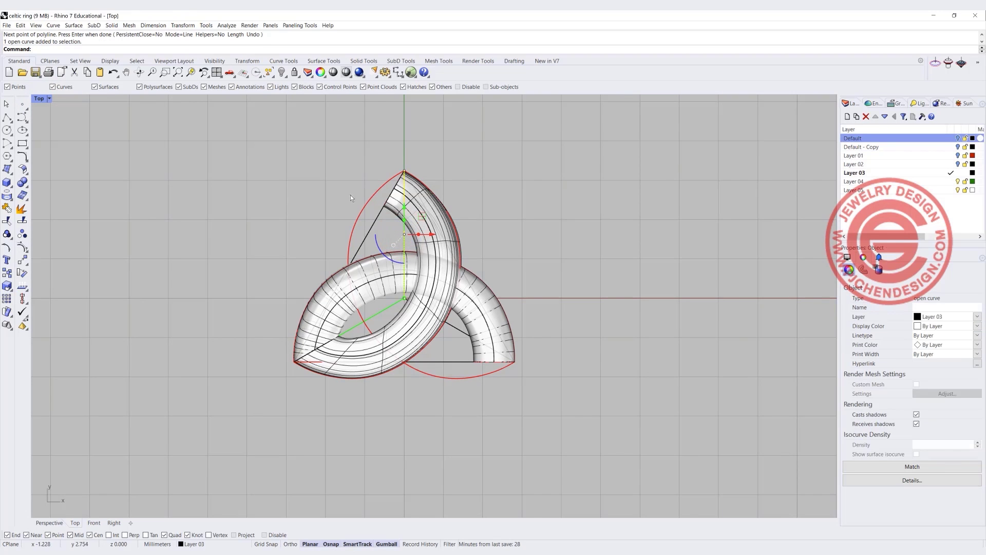
{"action": "left_click", "coordinate": [461, 329], "text": "shift"}
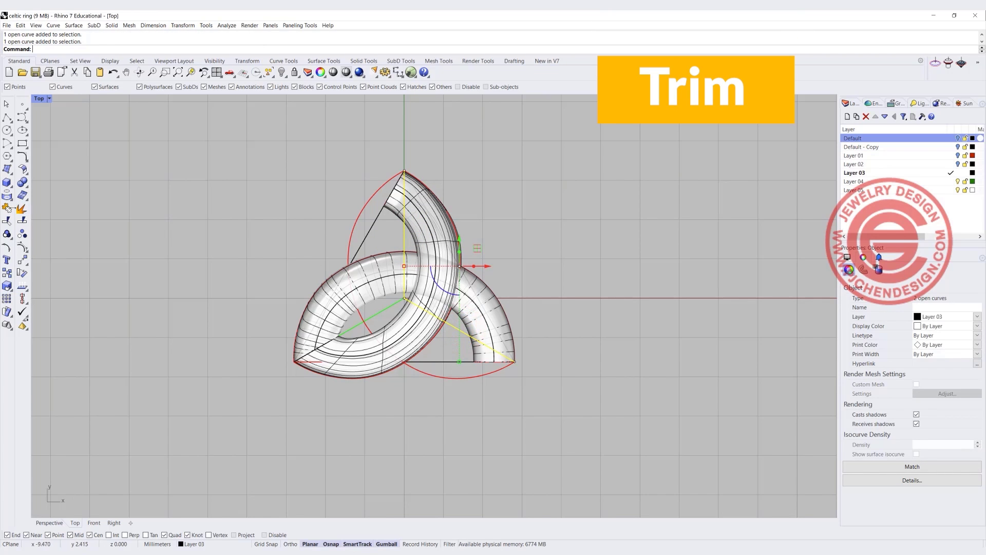
{"action": "left_click", "coordinate": [6, 221]}
{"action": "left_click", "coordinate": [396, 205]}
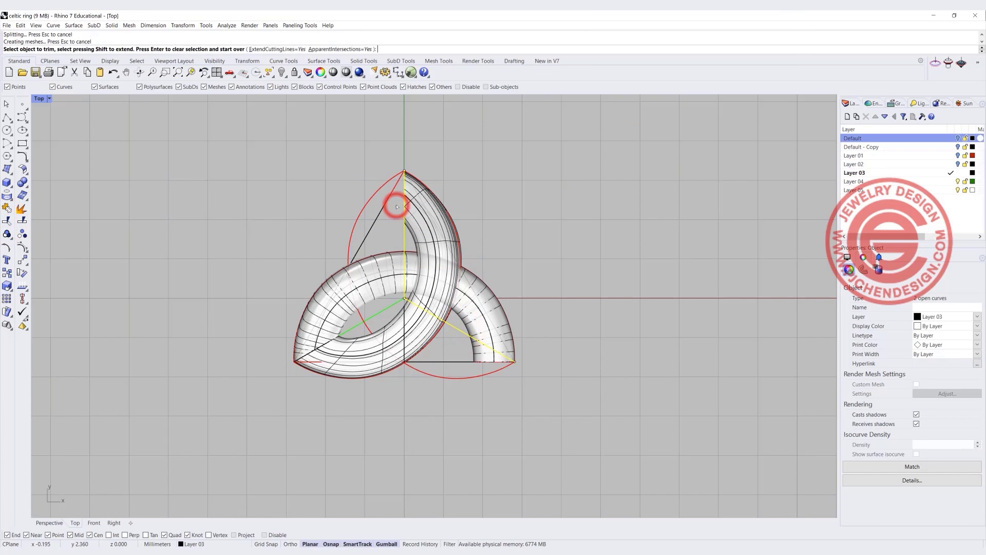
{"action": "left_click", "coordinate": [493, 362]}
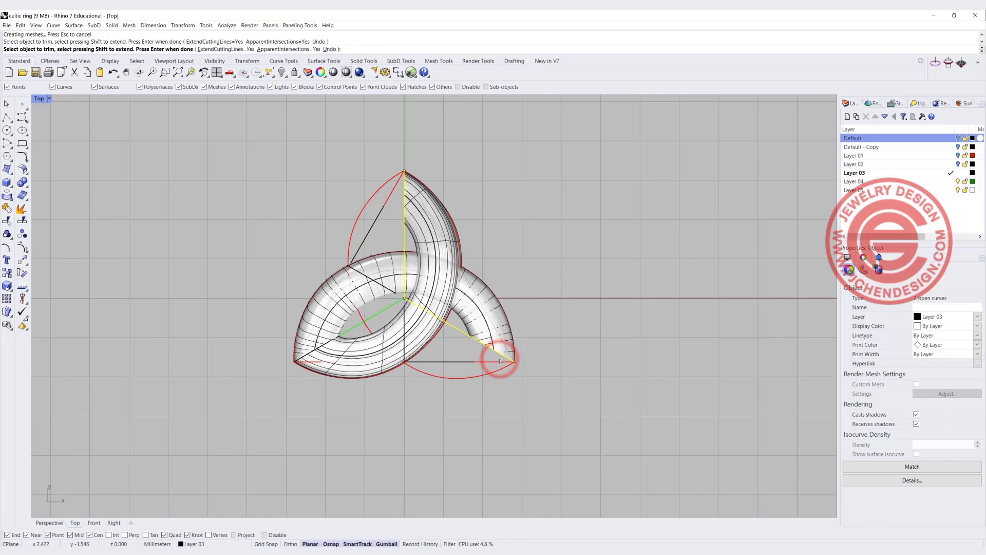
{"action": "key", "text": "Return"}
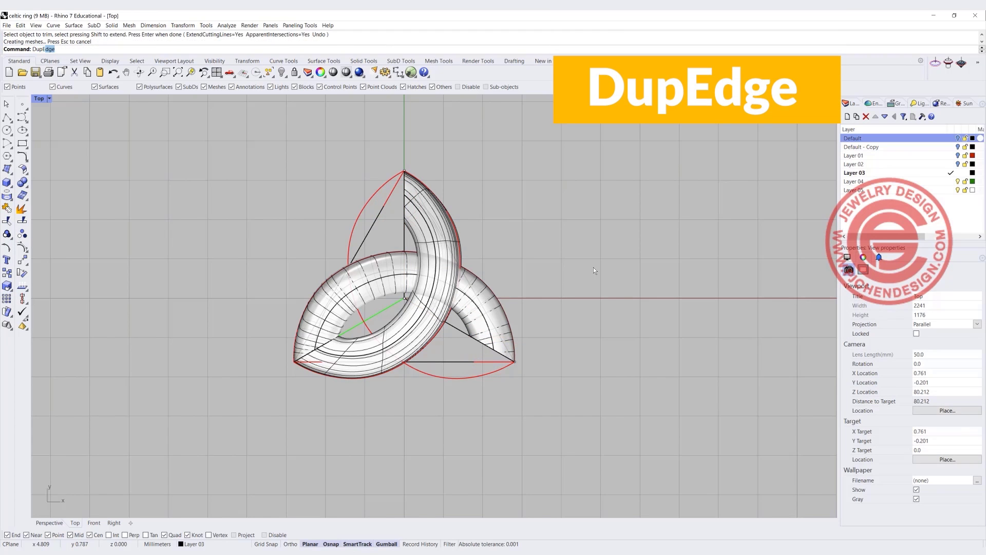
Duplicate the edges of both newly trimmed tube ends with DupEdge and join them into a closed curve at each end.
{"action": "type", "text": "DupEdge"}
{"action": "key", "text": "Return"}
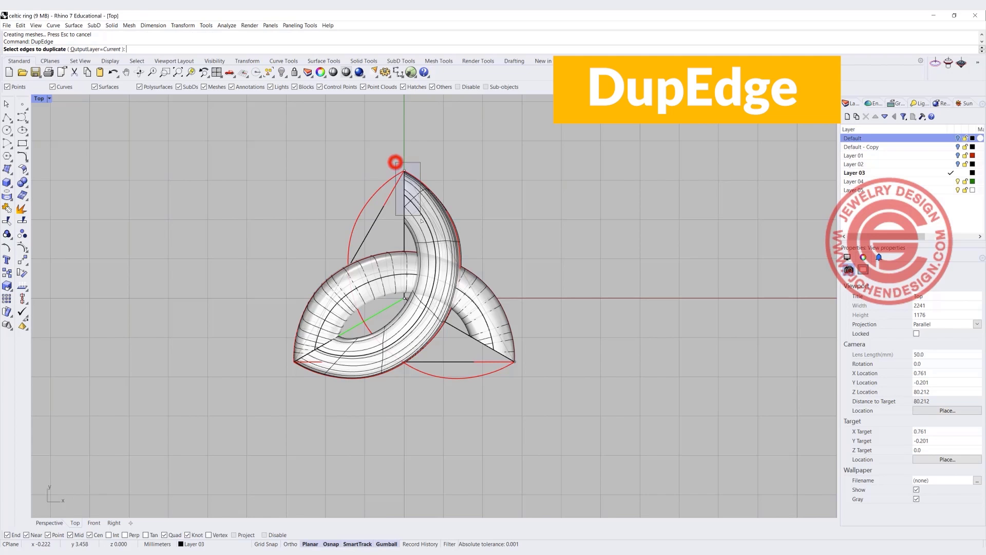
{"action": "left_click_drag", "start_coordinate": [422, 221], "coordinate": [421, 222]}
{"action": "scroll", "coordinate": [465, 329], "scroll_direction": "up", "scroll_amount": 5}
{"action": "left_click_drag", "start_coordinate": [460, 326], "coordinate": [587, 403]}
{"action": "key", "text": "Return"}
{"action": "scroll", "coordinate": [567, 339], "scroll_direction": "down", "scroll_amount": 5}
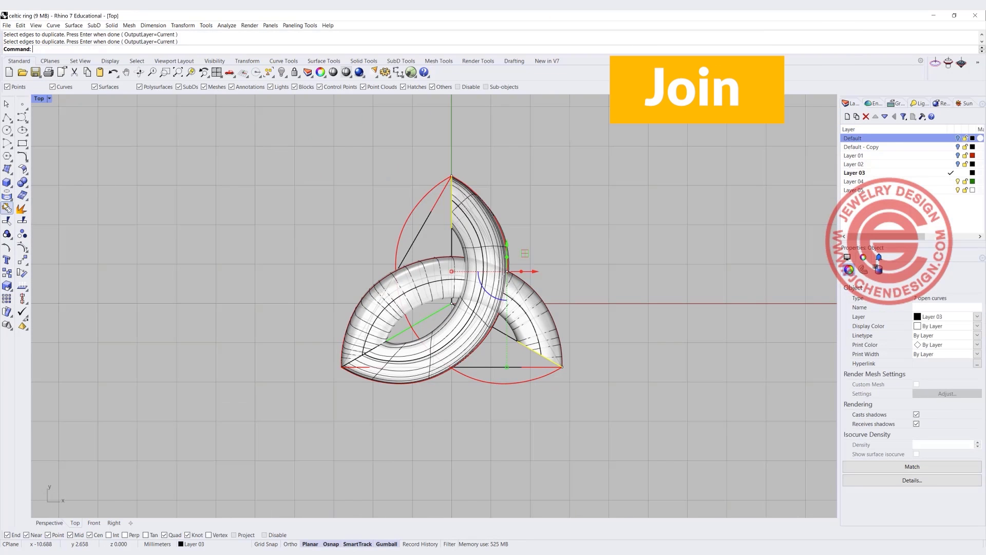
{"action": "left_click", "coordinate": [6, 207]}
Set up Sweep 1 Rail with the remaining red arc as rail and the two joined edge curves as cross sections.
{"action": "double_click", "coordinate": [41, 99]}
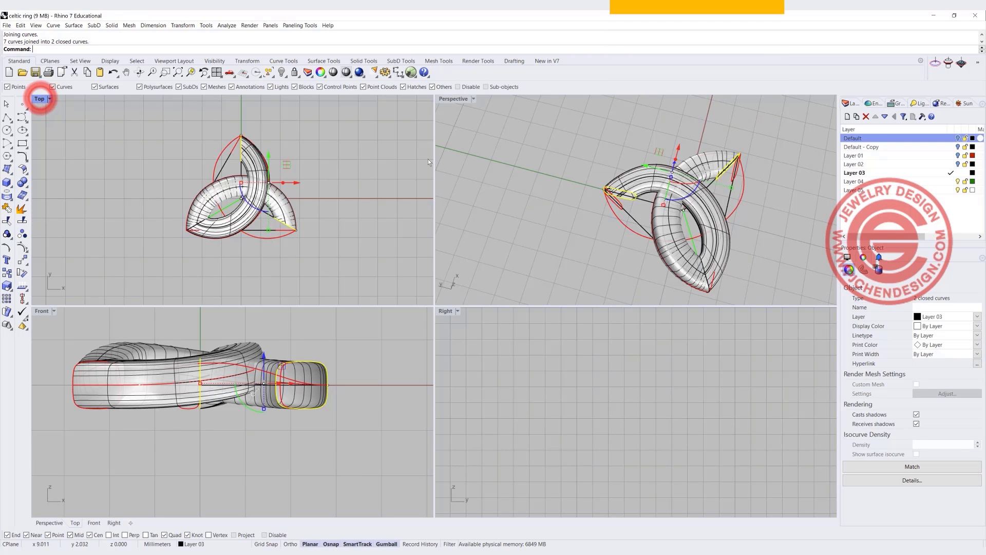
{"action": "left_click", "coordinate": [444, 100]}
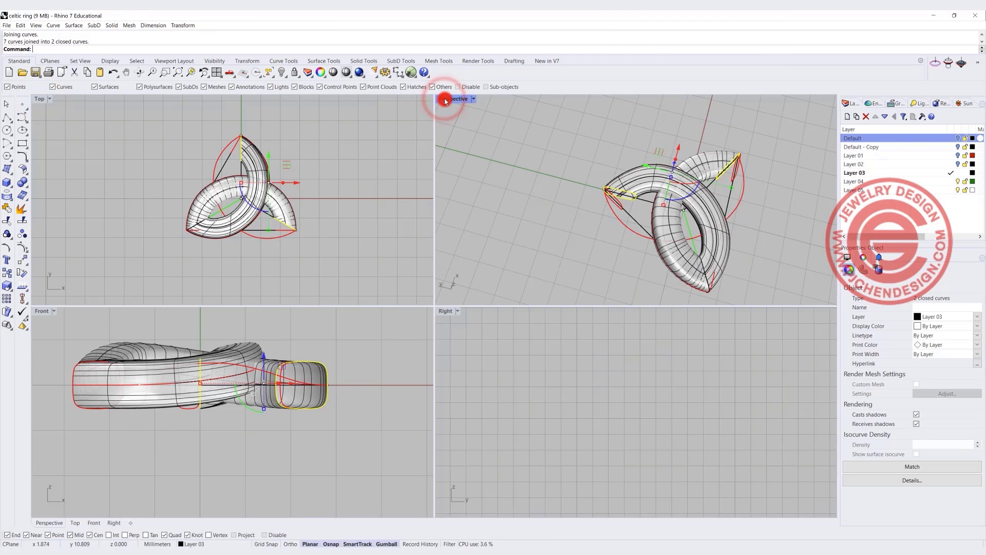
{"action": "double_click", "coordinate": [445, 99]}
{"action": "left_click", "coordinate": [629, 369]}
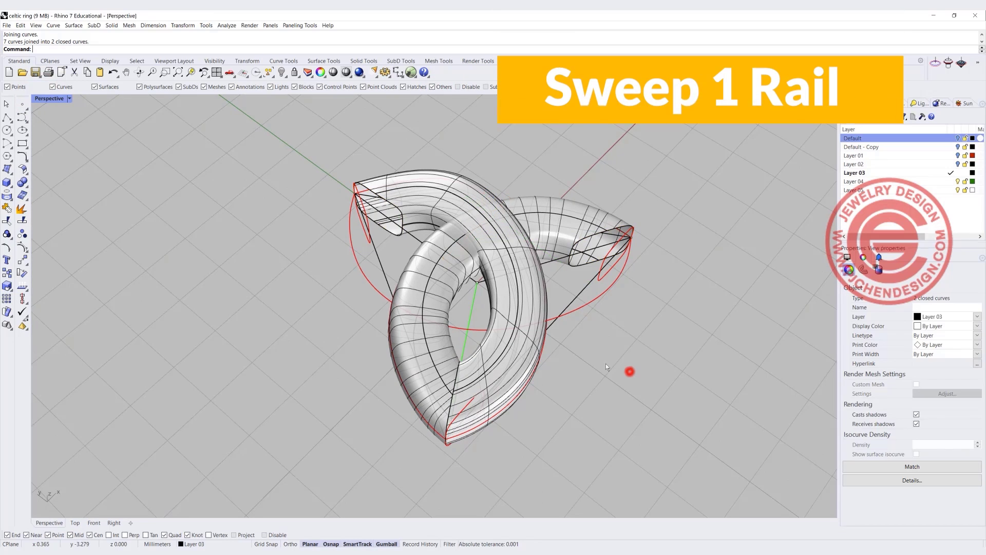
{"action": "left_click", "coordinate": [74, 26]}
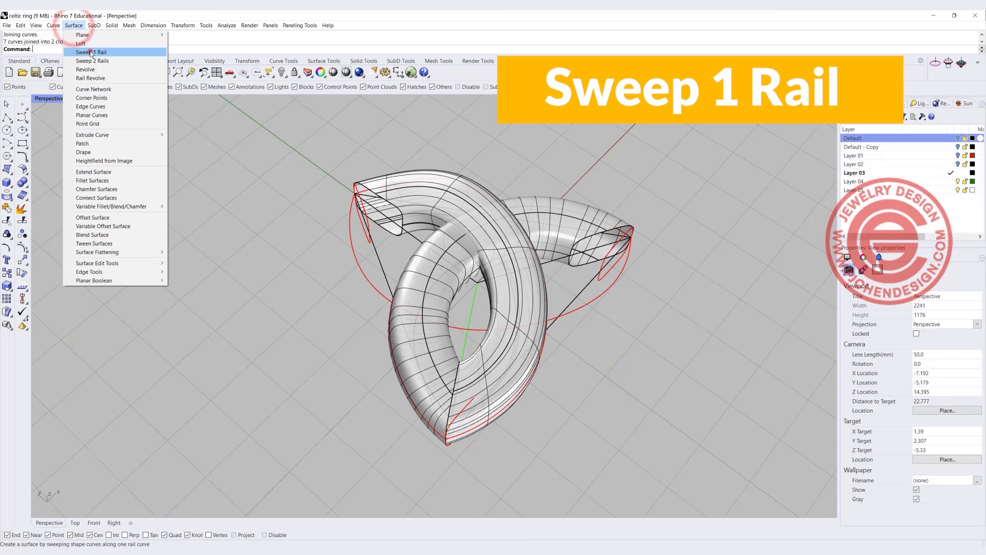
{"action": "left_click", "coordinate": [91, 52]}
{"action": "left_click", "coordinate": [366, 277]}
{"action": "left_click", "coordinate": [397, 234]}
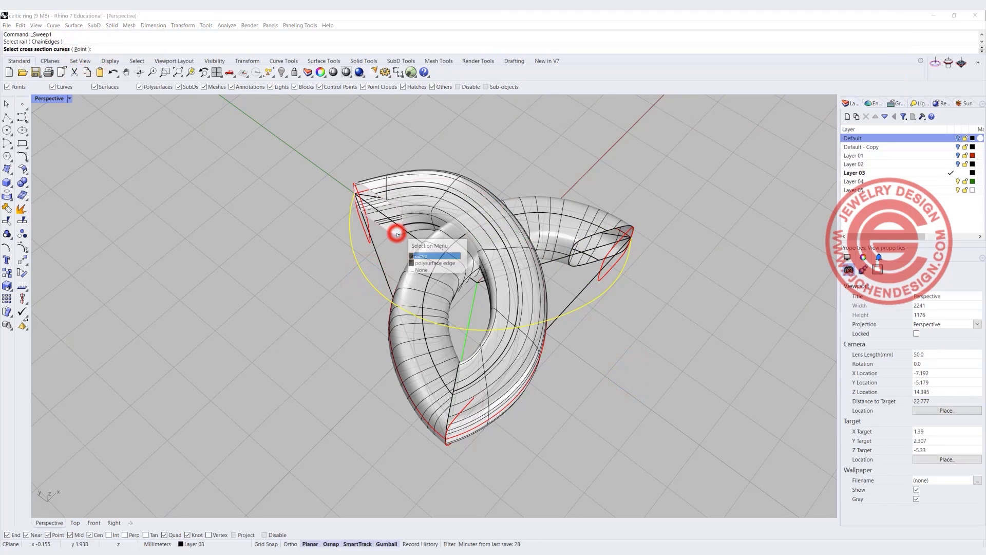
{"action": "left_click", "coordinate": [416, 257]}
{"action": "left_click", "coordinate": [591, 269]}
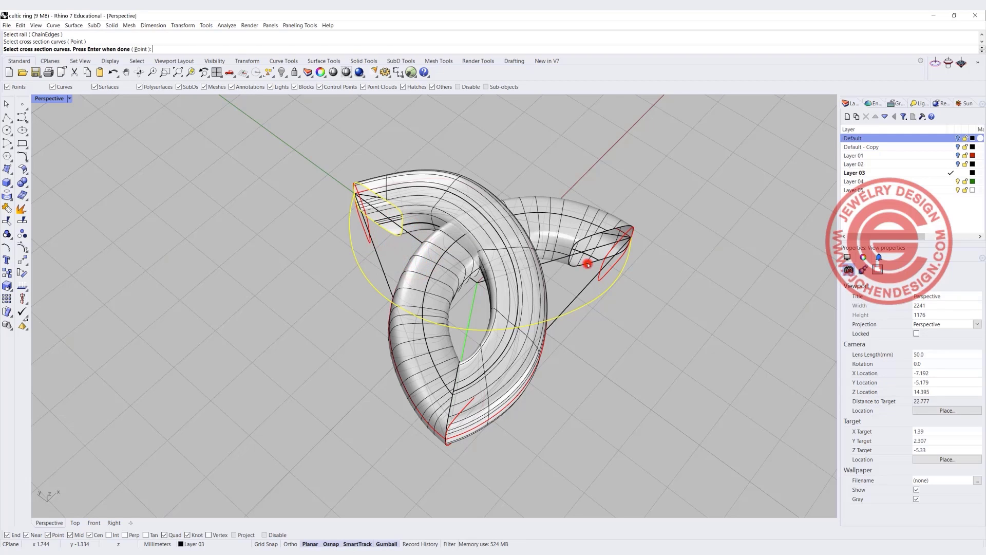
{"action": "left_click", "coordinate": [626, 286]}
{"action": "key", "text": "Return"}
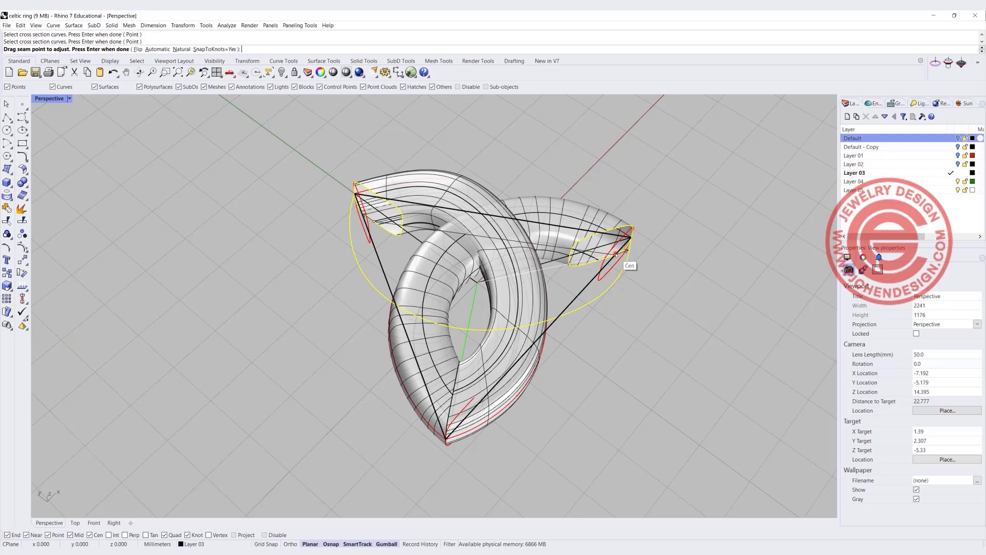
Adjust the seam point on the lower-right section and complete the sweep as Freeform with cross sections unchanged.
{"action": "left_click_drag", "start_coordinate": [615, 255], "coordinate": [593, 262]}
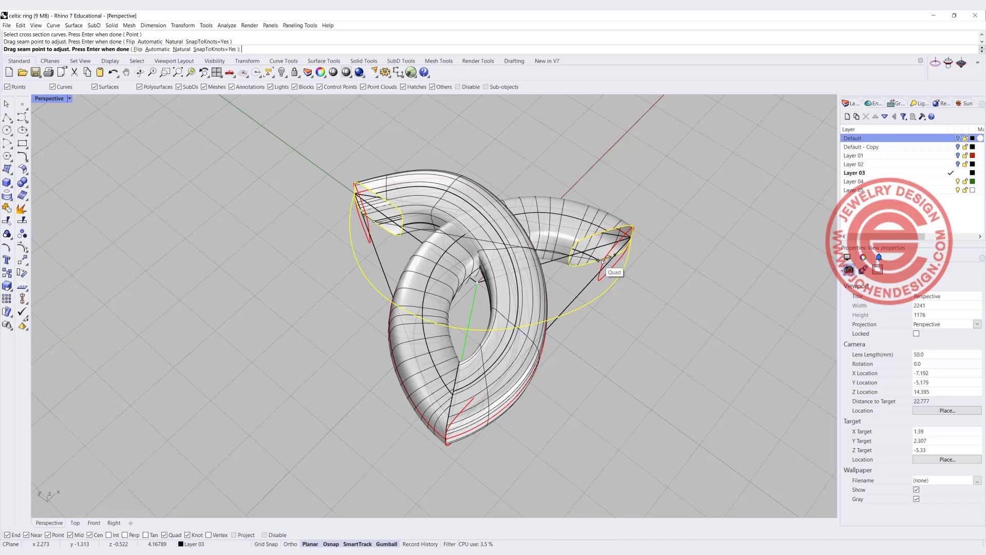
{"action": "key", "text": "Return"}
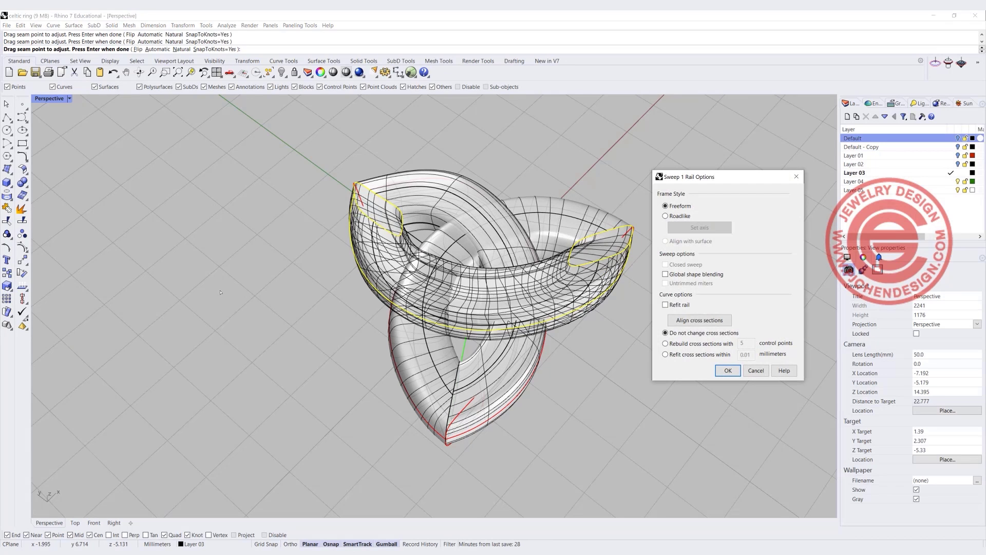
{"action": "left_click", "coordinate": [728, 371]}
Inspect the interwoven knot in Rendered display mode and return the perspective view to Ghosted.
{"action": "right_click_drag", "start_coordinate": [655, 333], "coordinate": [560, 339]}
{"action": "left_click", "coordinate": [73, 101]}
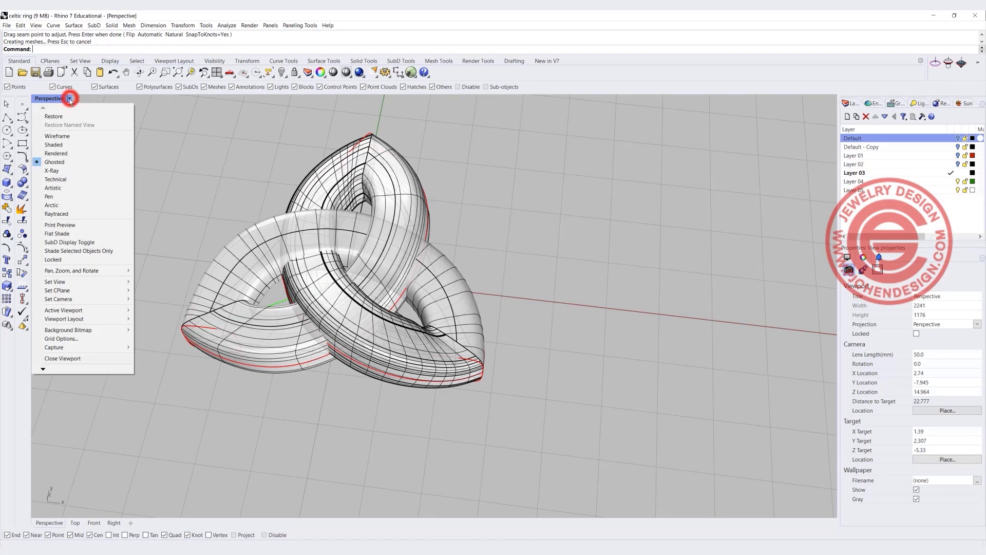
{"action": "left_click", "coordinate": [54, 152]}
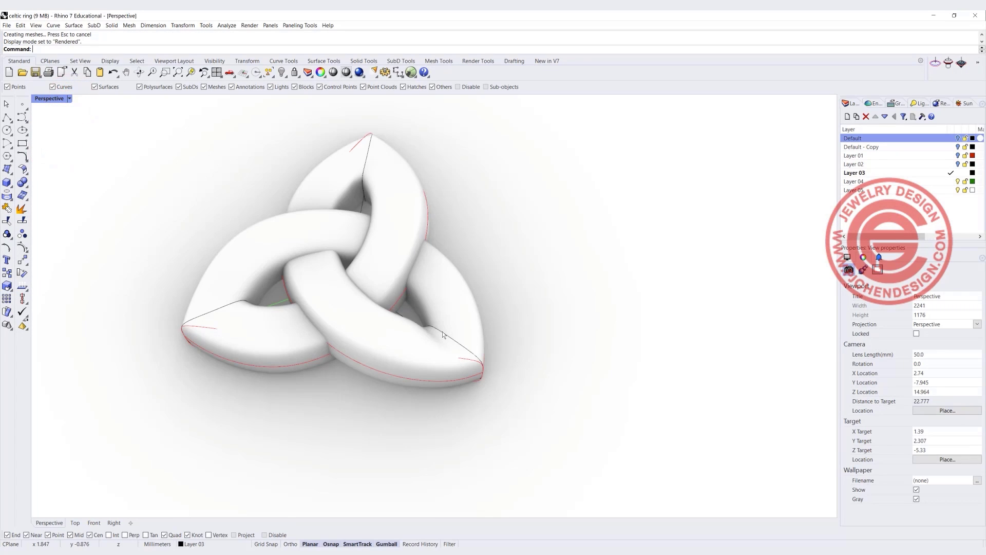
{"action": "left_click", "coordinate": [69, 101]}
{"action": "left_click", "coordinate": [49, 160]}
{"action": "scroll", "coordinate": [385, 229], "scroll_direction": "down", "scroll_amount": 5}
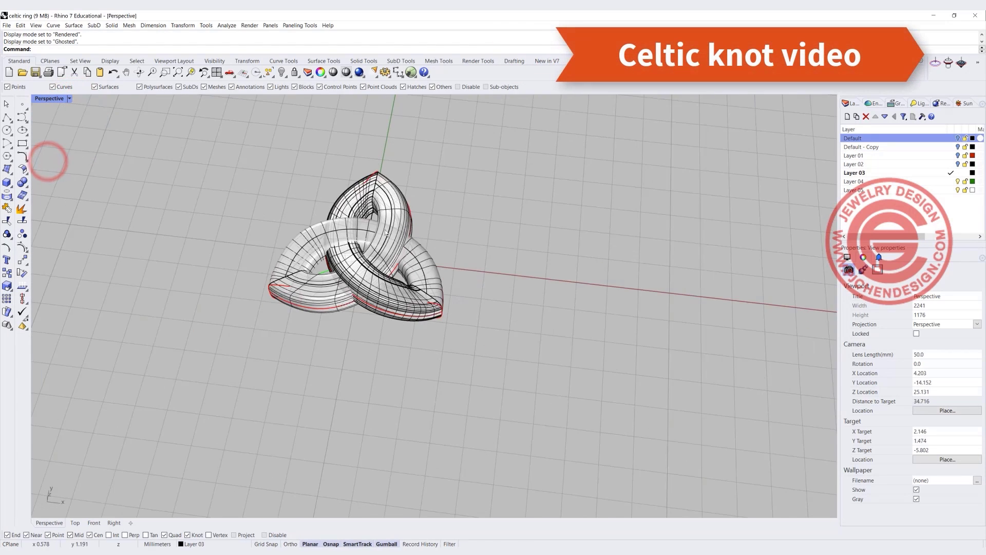
{"action": "scroll", "coordinate": [384, 230], "scroll_direction": "up", "scroll_amount": 4}
{"action": "scroll", "coordinate": [375, 257], "scroll_direction": "down", "scroll_amount": 2}
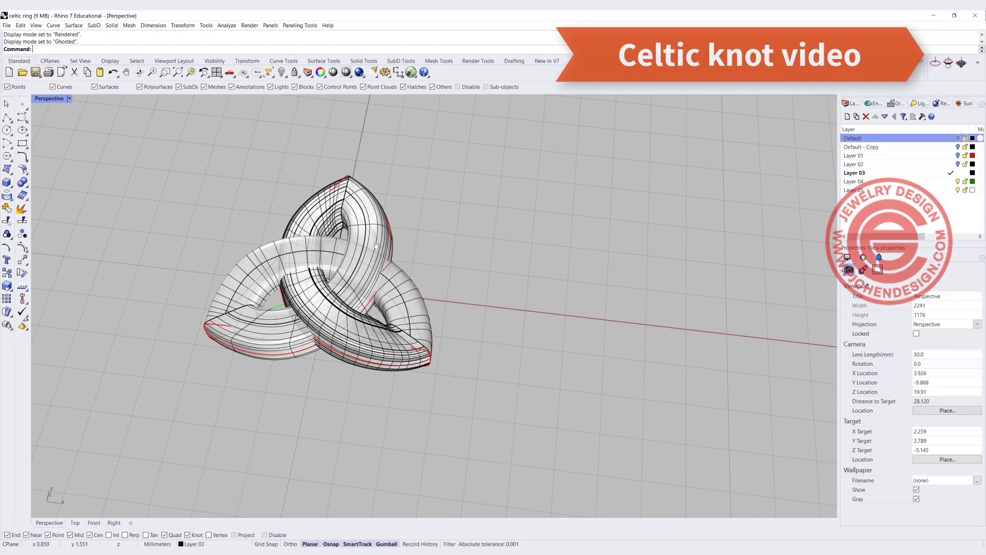
{"action": "left_click", "coordinate": [915, 37]}
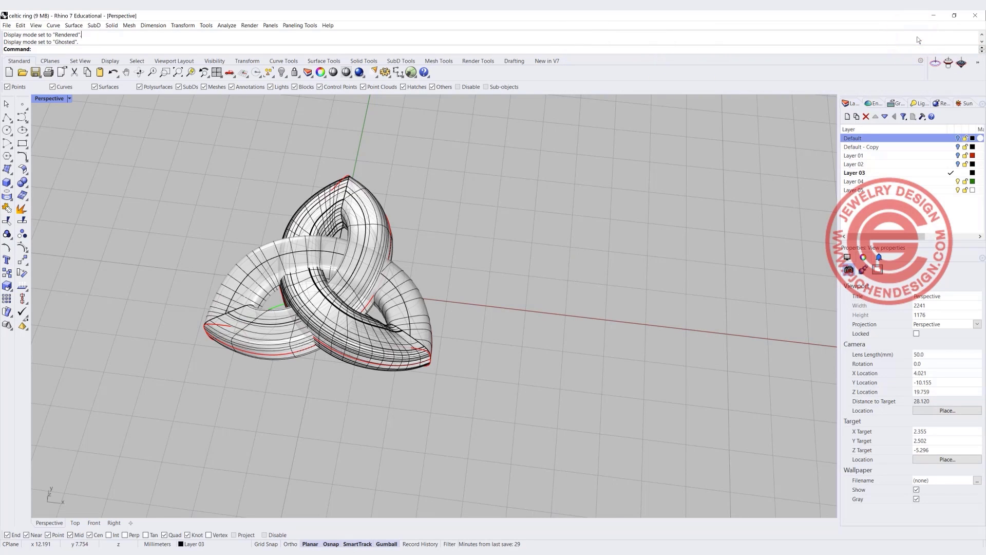
{"action": "scroll", "coordinate": [465, 251], "scroll_direction": "down", "scroll_amount": 2}
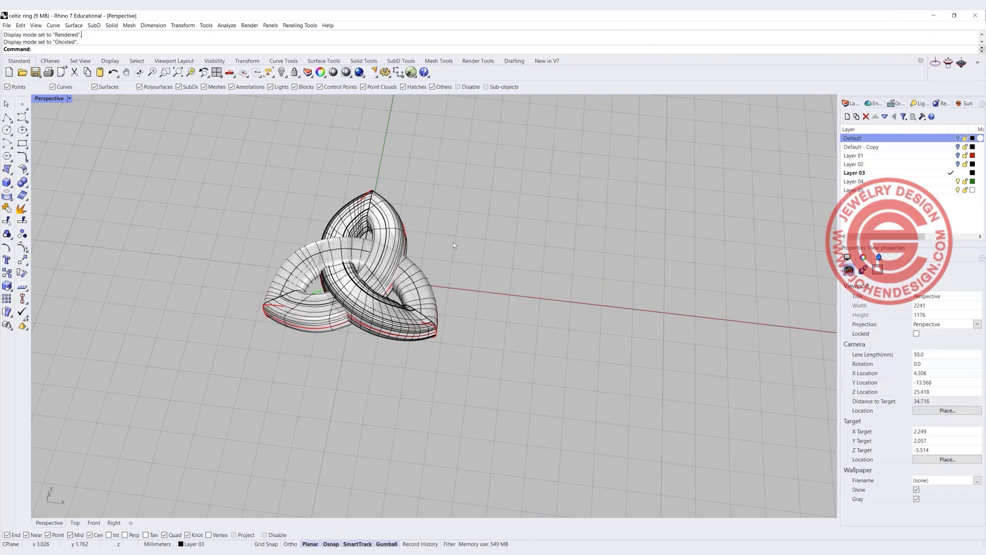
Select the three swept strand pieces of the knot and join them into one polysurface.
{"action": "double_click", "coordinate": [39, 99]}
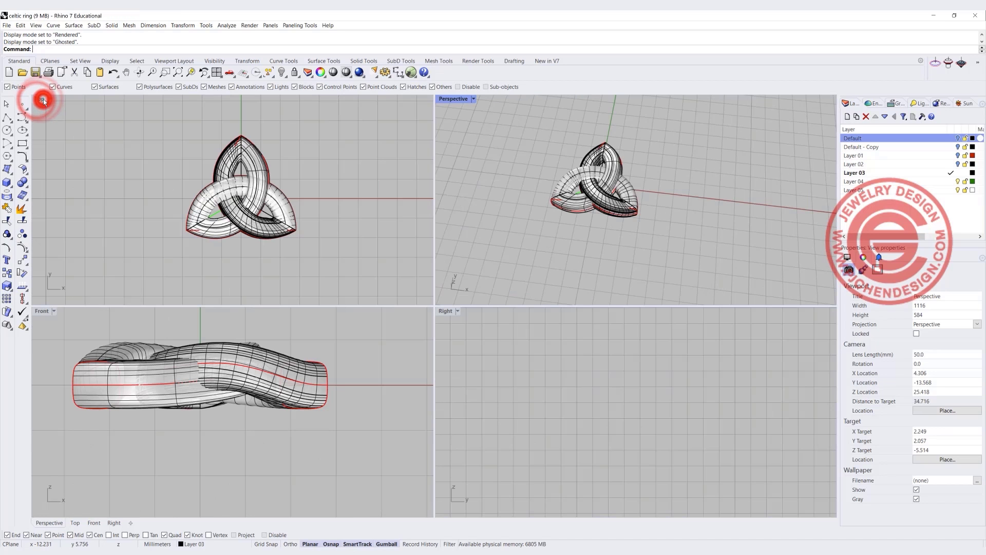
{"action": "left_click", "coordinate": [284, 209]}
{"action": "left_click", "coordinate": [264, 156], "text": "shift"}
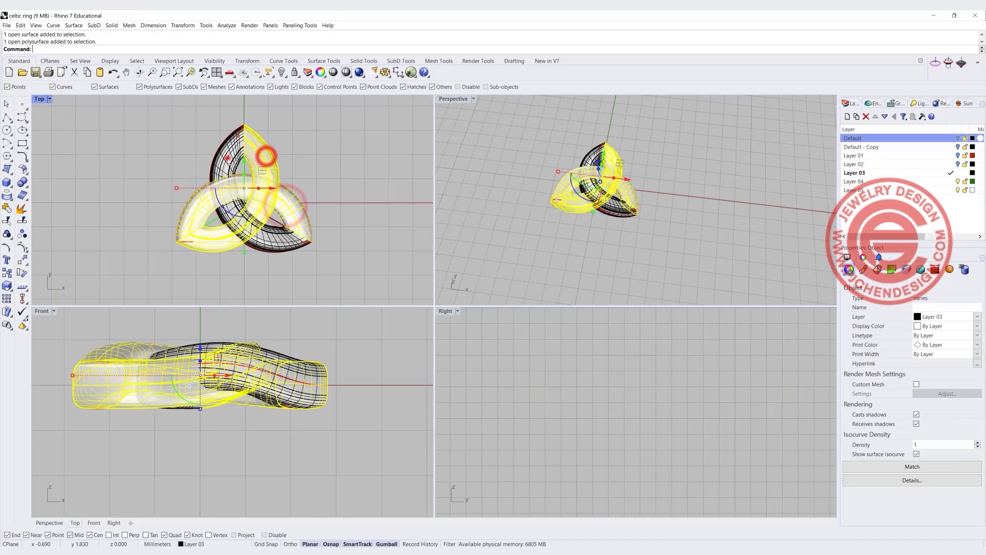
{"action": "left_click", "coordinate": [228, 159], "text": "shift"}
{"action": "left_click", "coordinate": [7, 207]}
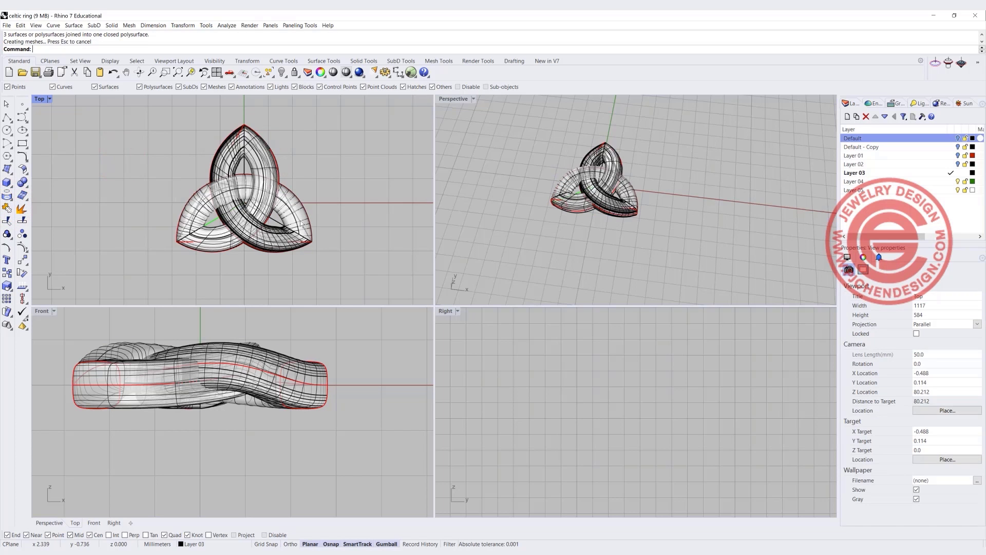
Turn on Layer 02 and move the joined knot up to the top of the shank beside the prongs.
{"action": "left_click", "coordinate": [959, 165]}
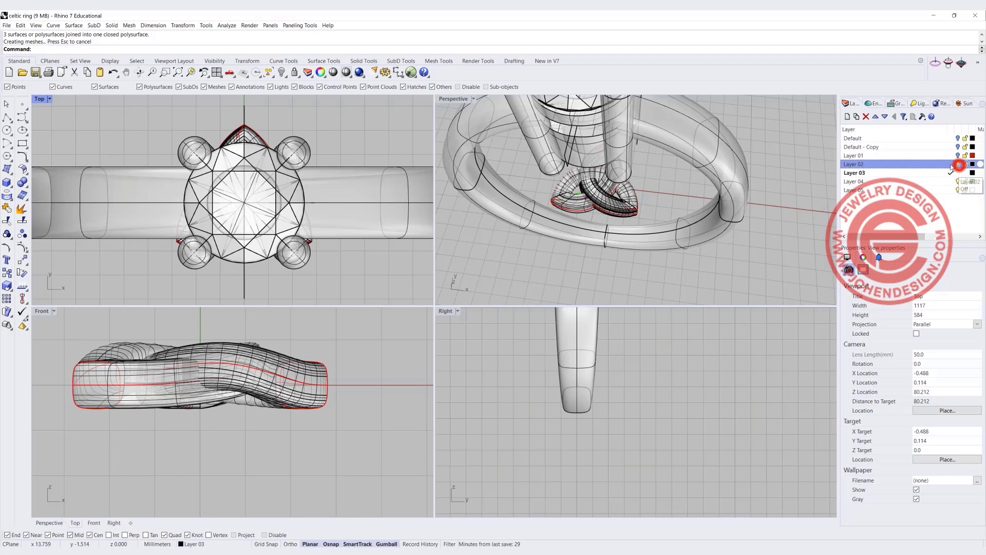
{"action": "left_click", "coordinate": [234, 381]}
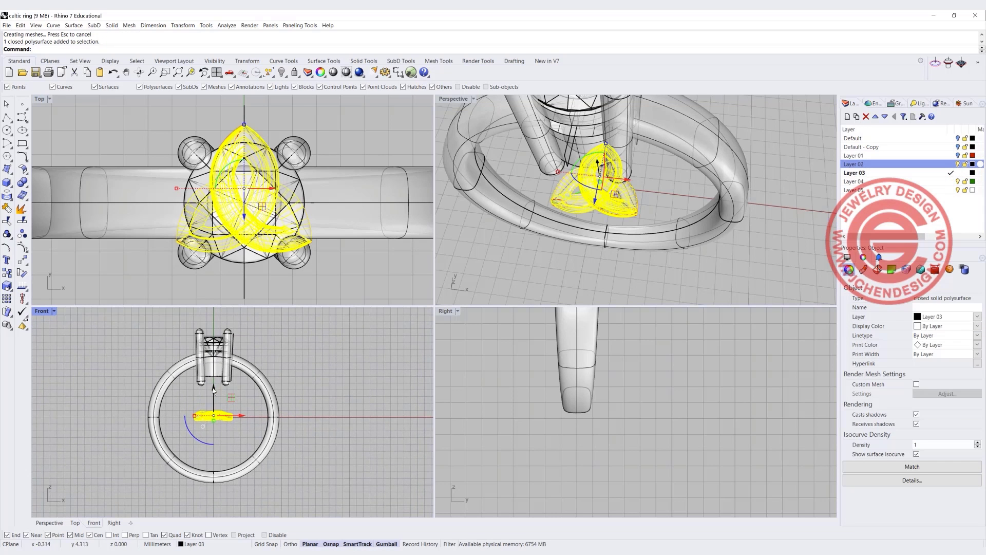
{"action": "left_click_drag", "start_coordinate": [237, 417], "coordinate": [242, 353]}
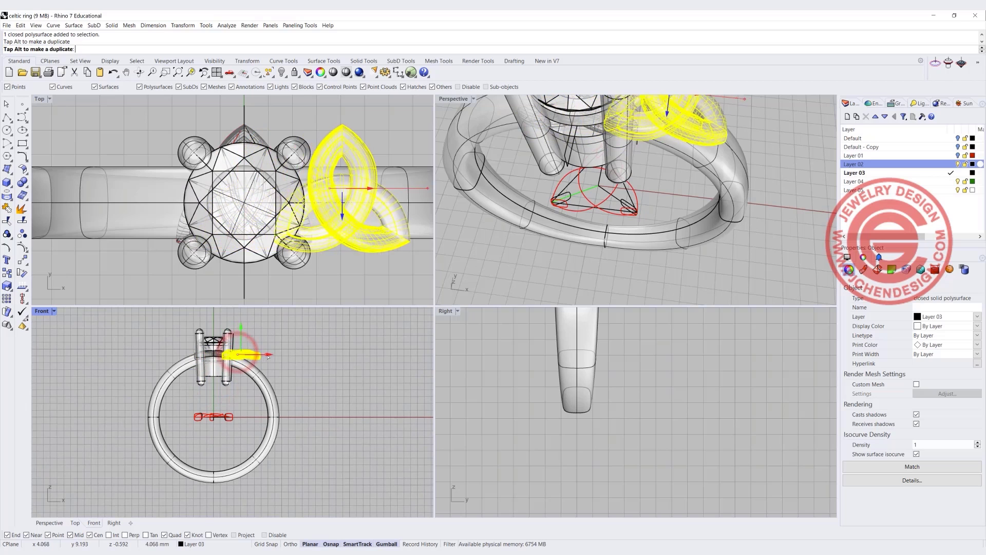
Rotate the knot 90 degrees in the Top view and move it to the left side of the diamond.
{"action": "key", "text": "ctrl+z"}
{"action": "type", "text": "90"}
{"action": "key", "text": "Return"}
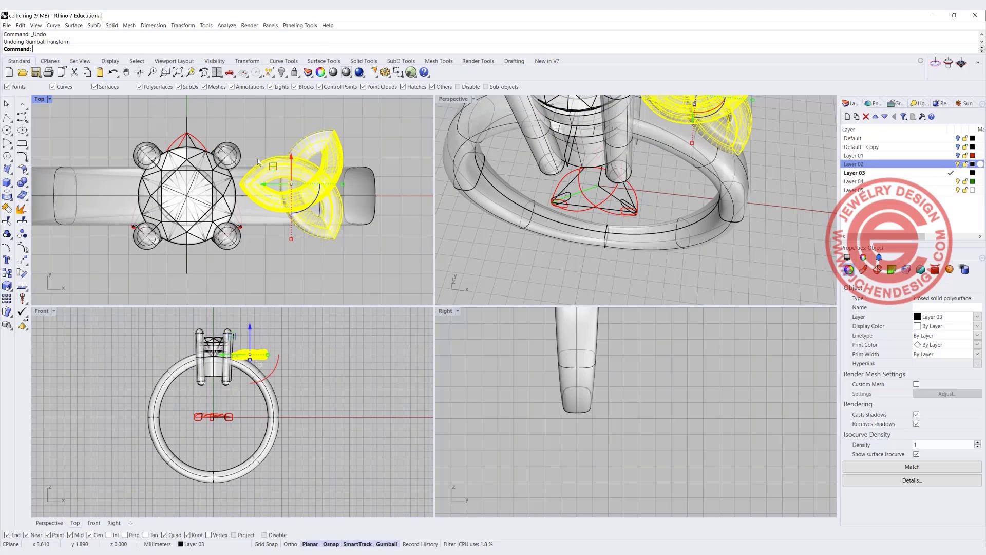
{"action": "right_click_drag", "start_coordinate": [284, 176], "coordinate": [341, 170]}
{"action": "left_click_drag", "start_coordinate": [323, 161], "coordinate": [114, 176]}
Align the knot by its horizontal center to the shank's center line in the Top view.
{"action": "left_click", "coordinate": [25, 290]}
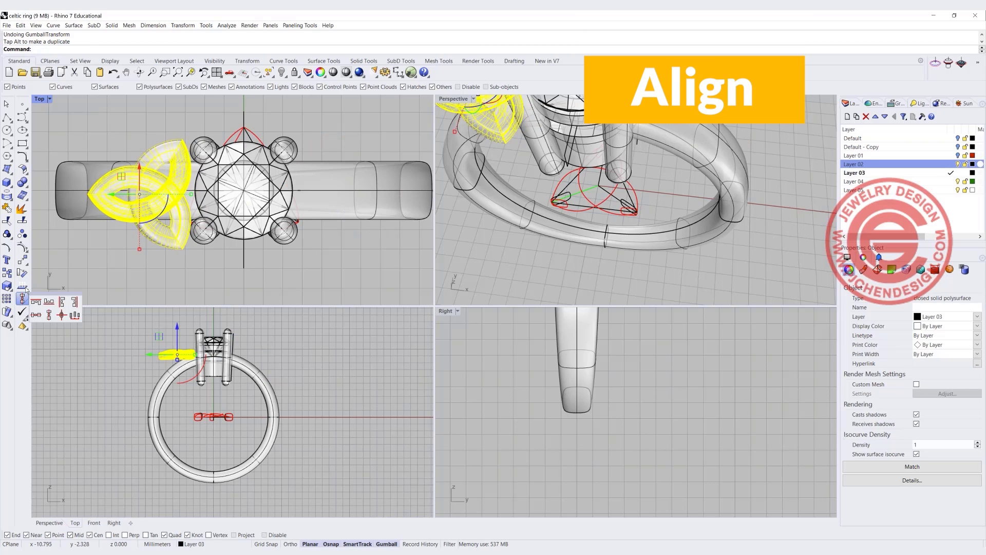
{"action": "left_click", "coordinate": [36, 315]}
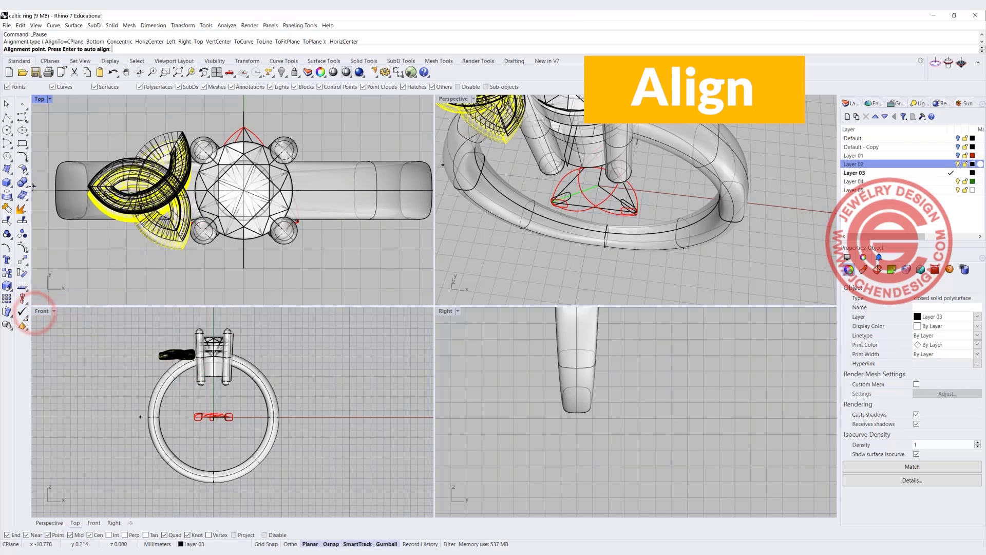
{"action": "left_click", "coordinate": [52, 190]}
Tilt the knot in the Front view to follow the shank's slope and shift it against the left prong.
{"action": "scroll", "coordinate": [168, 355], "scroll_direction": "up", "scroll_amount": 8}
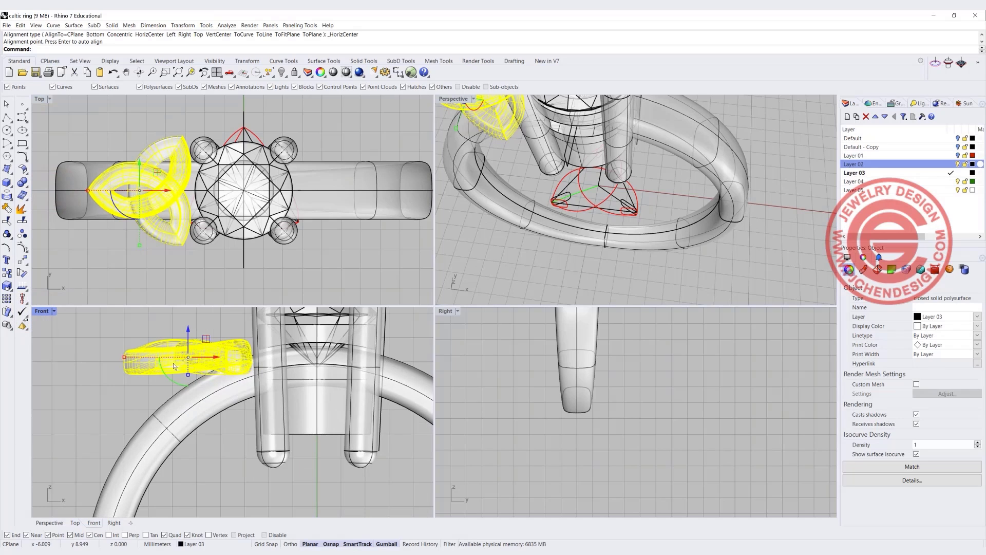
{"action": "left_click_drag", "start_coordinate": [177, 378], "coordinate": [186, 382]}
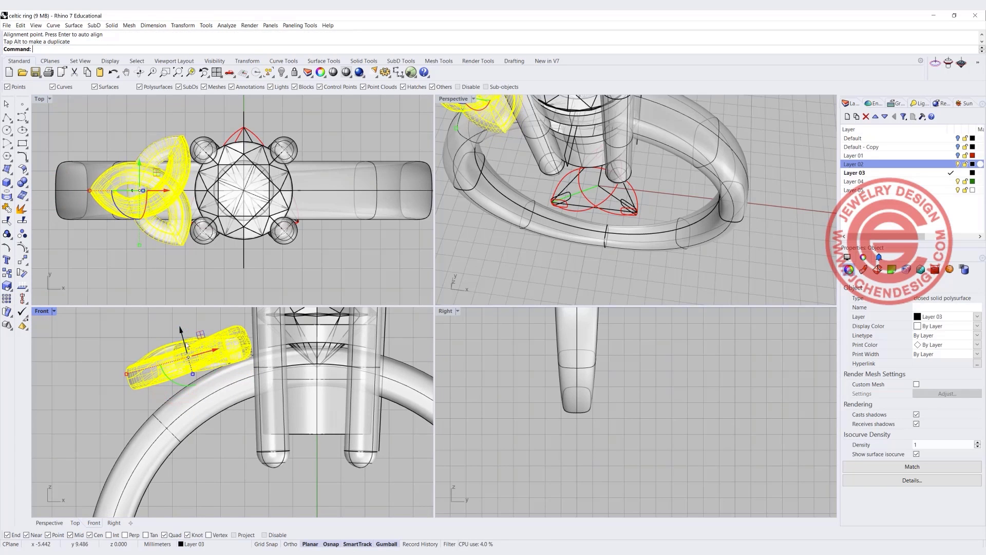
{"action": "left_click_drag", "start_coordinate": [198, 335], "coordinate": [191, 344]}
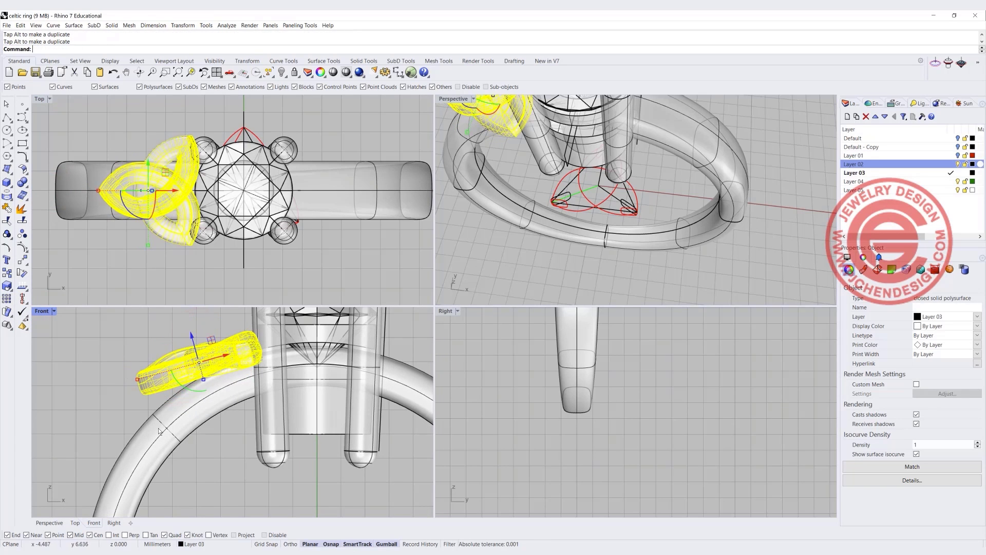
{"action": "left_click", "coordinate": [90, 383]}
Bend the knot in the Front view along a spine running outward from the prong so it follows the shank's curve.
{"action": "left_click", "coordinate": [175, 241]}
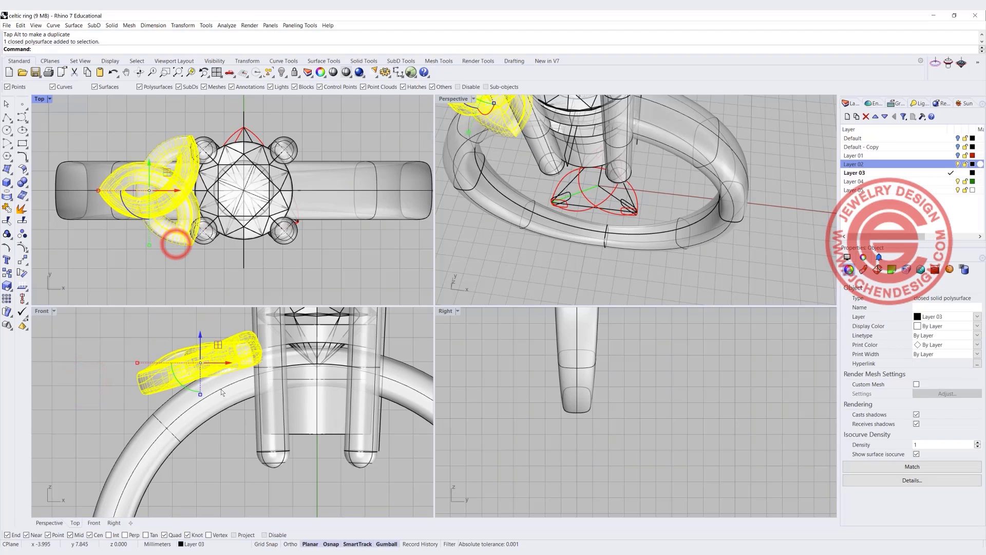
{"action": "left_click", "coordinate": [22, 263]}
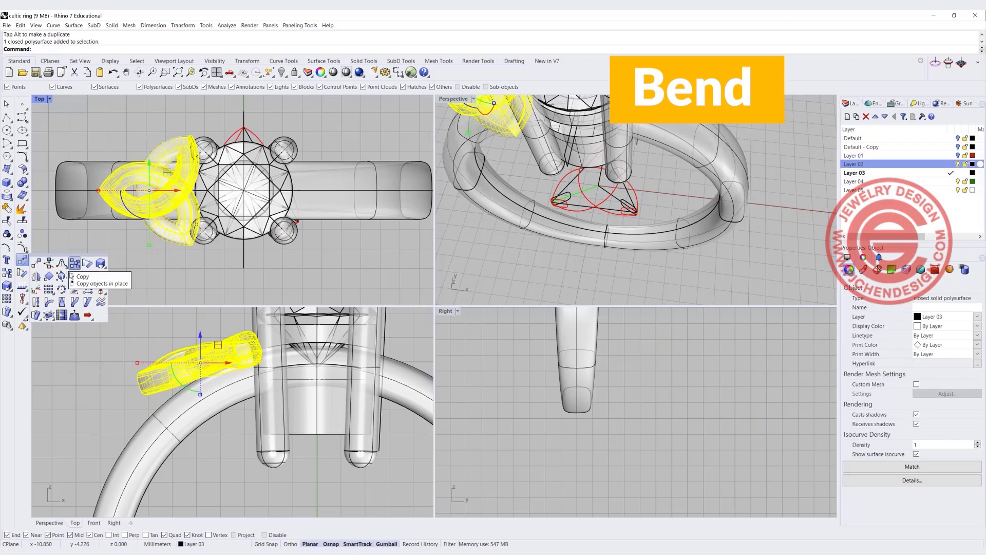
{"action": "left_click", "coordinate": [48, 303]}
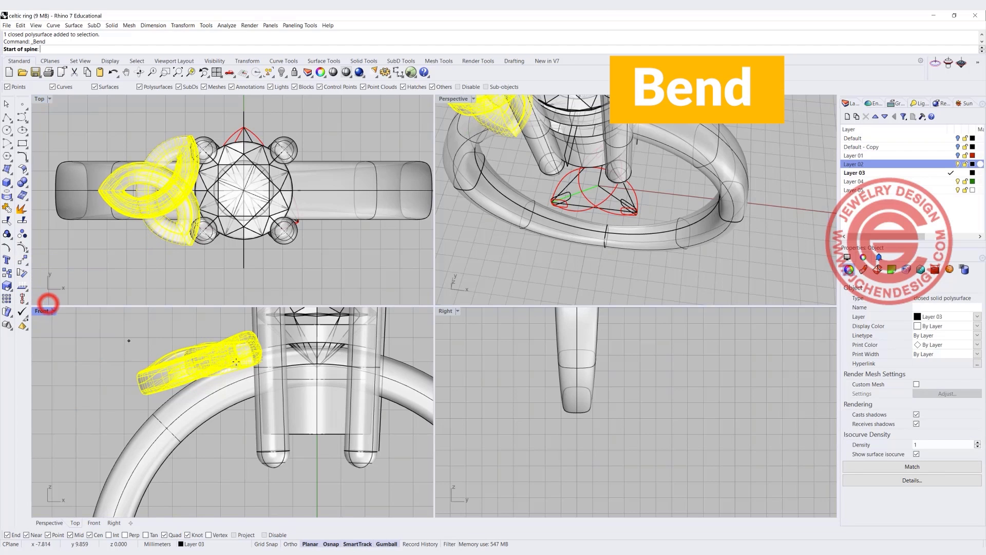
{"action": "left_click", "coordinate": [257, 346]}
{"action": "left_click", "coordinate": [72, 389]}
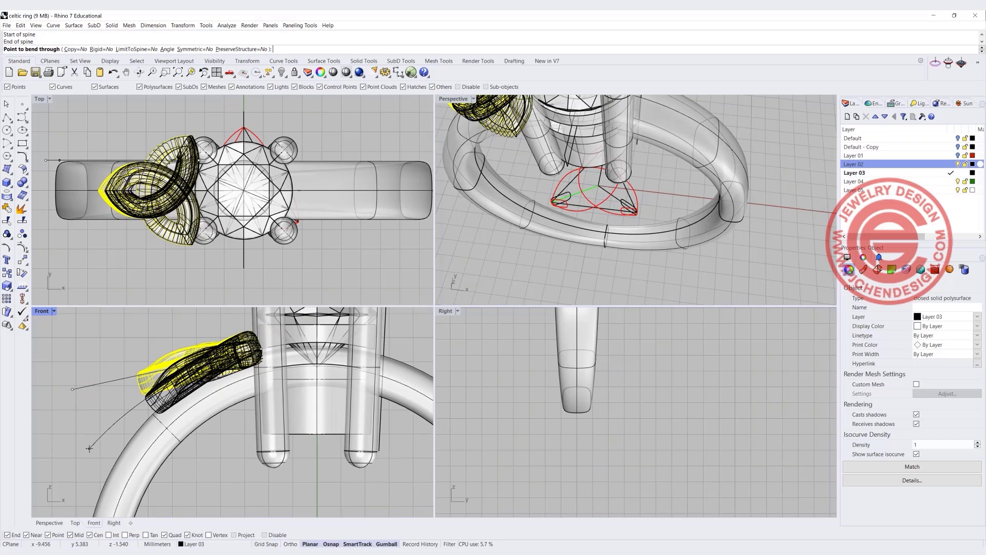
{"action": "left_click", "coordinate": [88, 450]}
{"action": "left_click", "coordinate": [103, 378]}
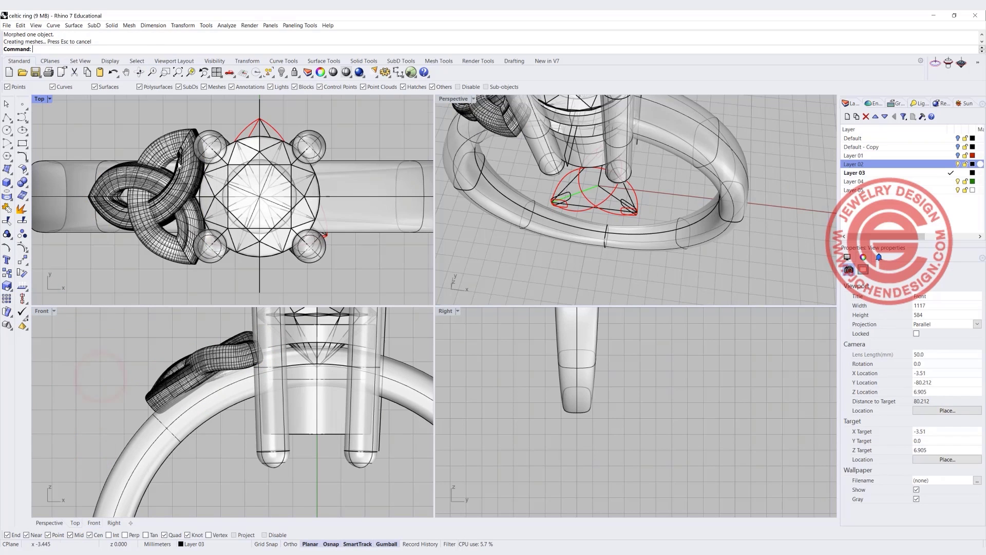
Mirror the bent knot across the ring's vertical center line in the Top view to place a copy opposite.
{"action": "left_click", "coordinate": [173, 139]}
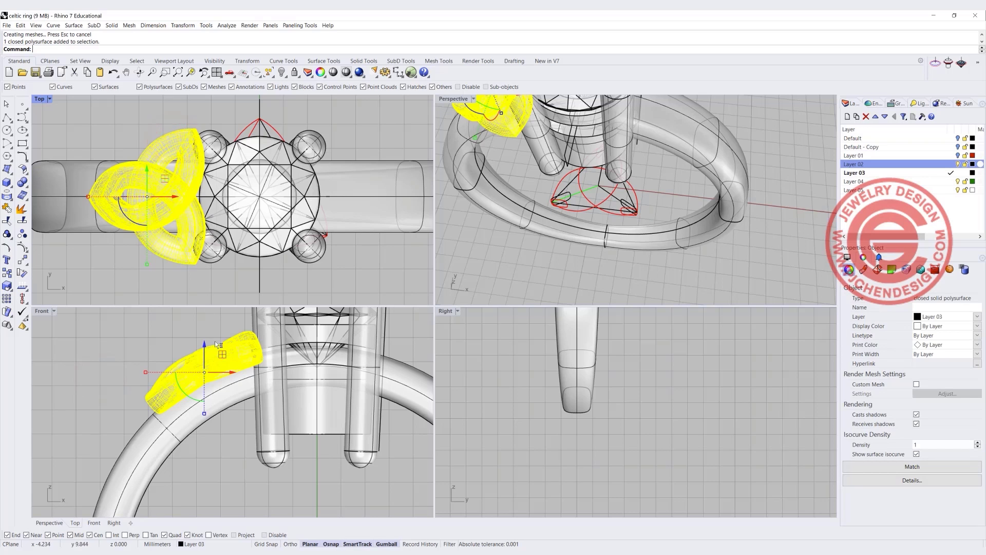
{"action": "scroll", "coordinate": [88, 258], "scroll_direction": "down", "scroll_amount": 4}
{"action": "left_click", "coordinate": [22, 260]}
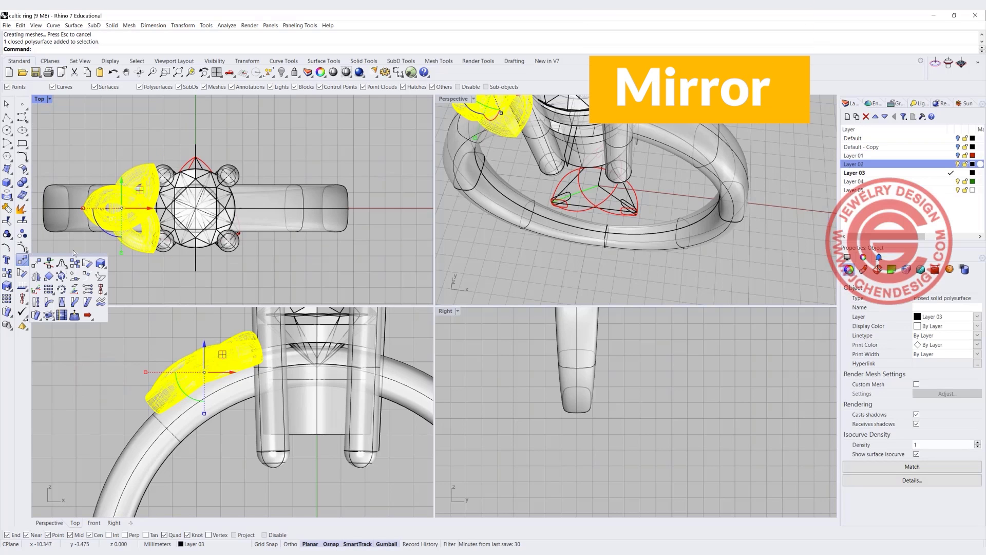
{"action": "left_click", "coordinate": [36, 276]}
{"action": "left_click", "coordinate": [189, 121]}
{"action": "left_click", "coordinate": [340, 129]}
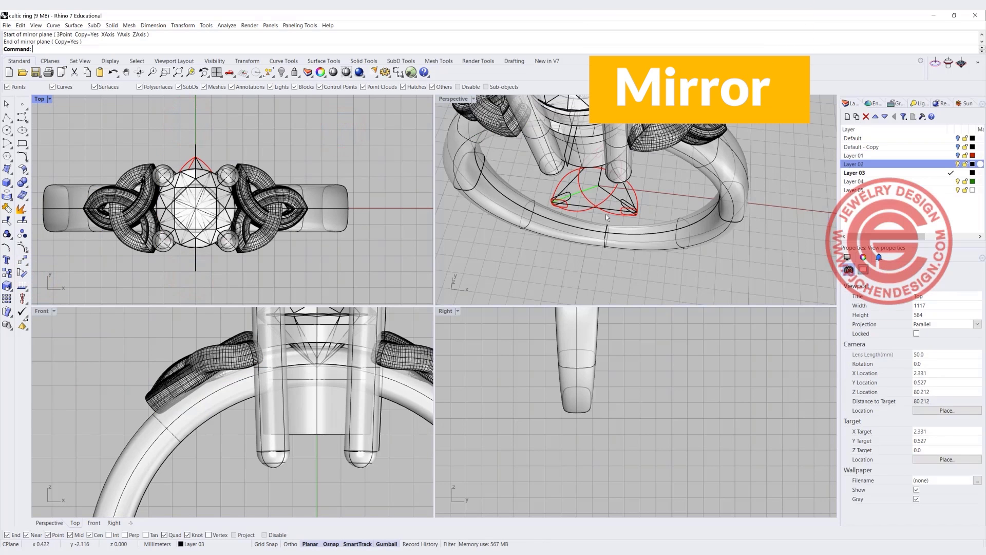
Draw a straight polyline down inside the left prong in the Front view, from above the shank to below the prong tip.
{"action": "right_click_drag", "start_coordinate": [198, 383], "coordinate": [175, 380]}
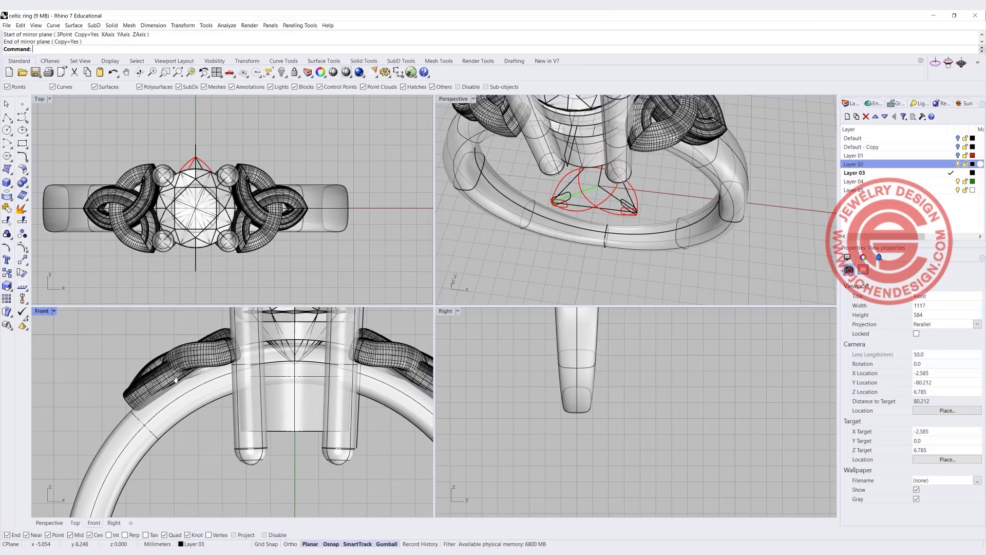
{"action": "right_click_drag", "start_coordinate": [335, 398], "coordinate": [308, 374]}
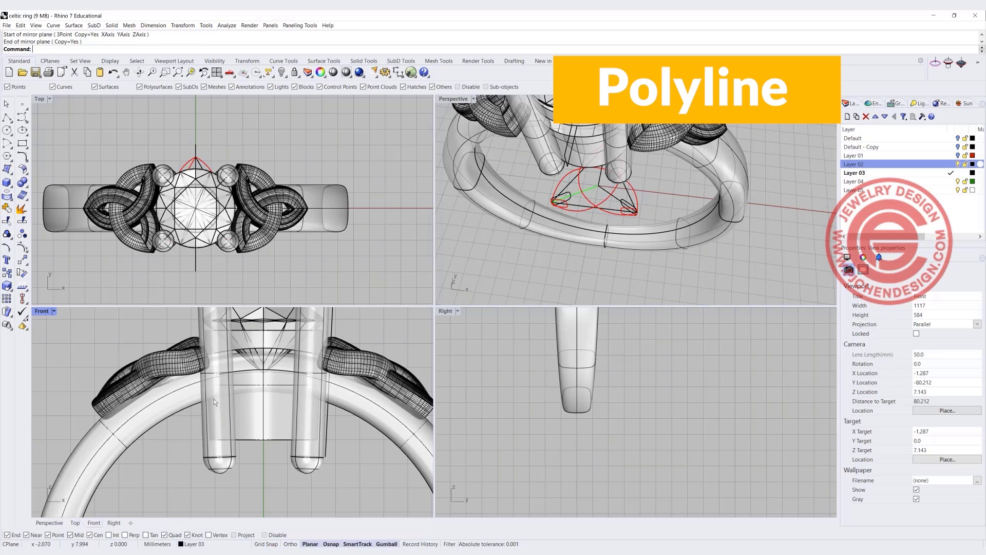
{"action": "left_click", "coordinate": [6, 116]}
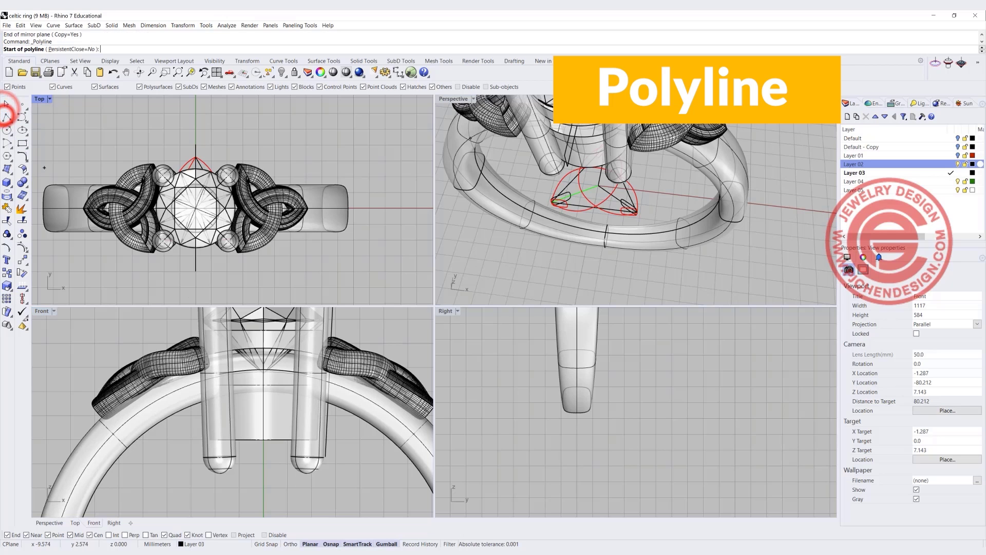
{"action": "left_click", "coordinate": [216, 340]}
{"action": "key", "text": "F8"}
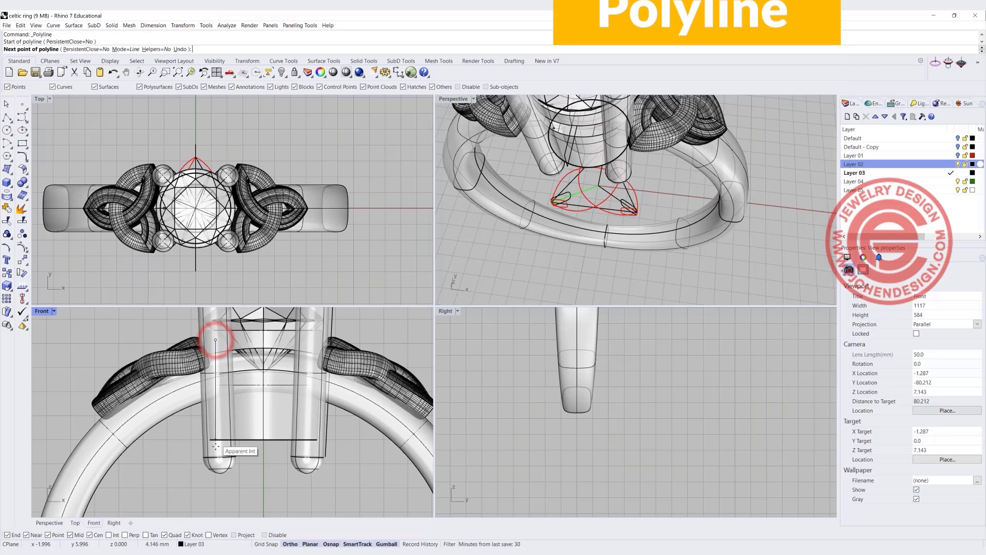
{"action": "left_click", "coordinate": [225, 497]}
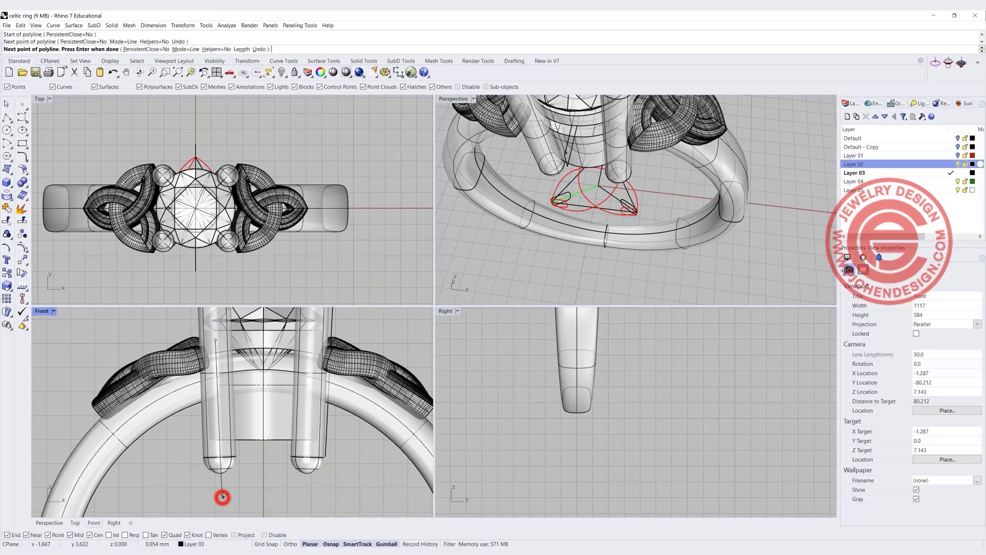
{"action": "right_click", "coordinate": [221, 490]}
Mirror the prong cutting line across the ring's vertical center line in the Front view.
{"action": "right_click_drag", "start_coordinate": [221, 491], "coordinate": [181, 461]}
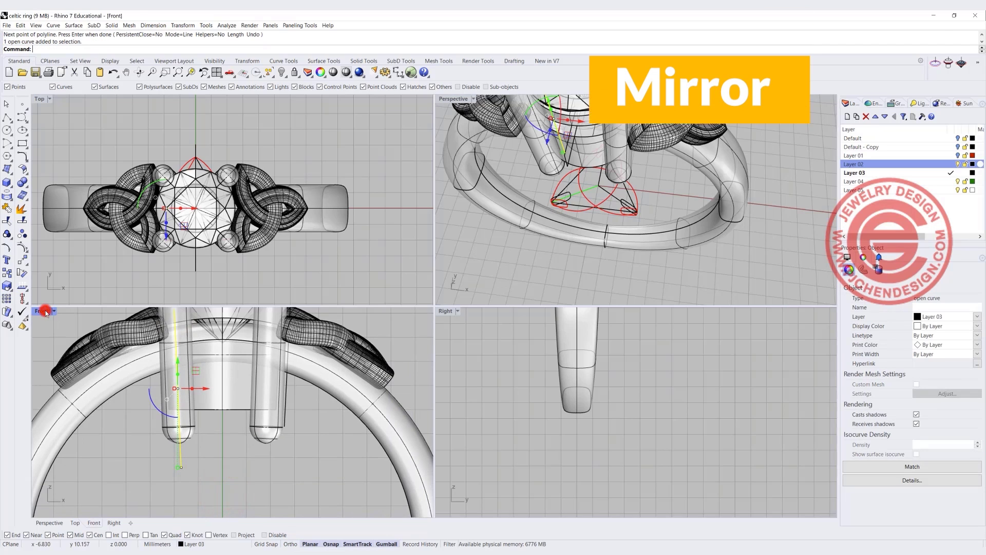
{"action": "double_click", "coordinate": [42, 311]}
{"action": "left_click", "coordinate": [23, 260]}
{"action": "left_click", "coordinate": [75, 264]}
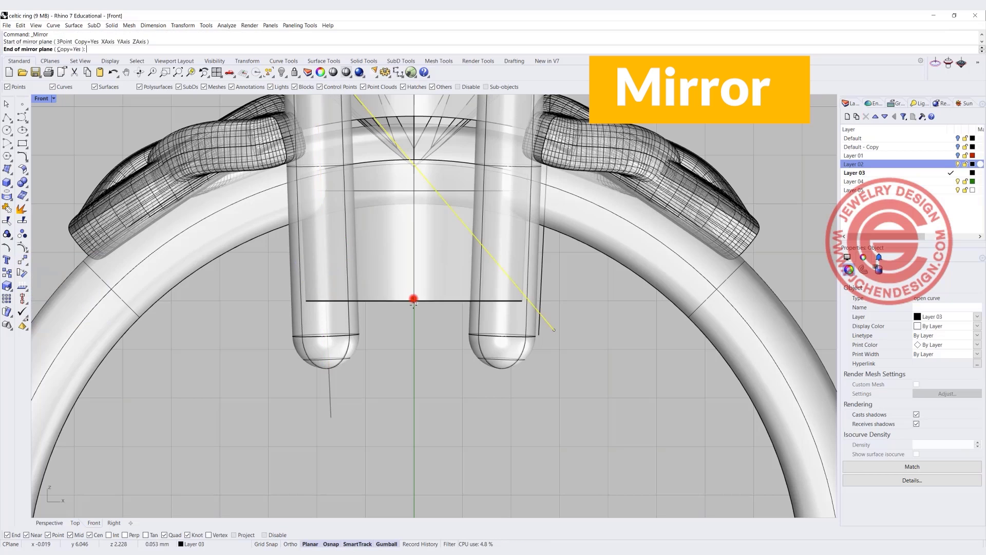
{"action": "left_click", "coordinate": [411, 308]}
{"action": "left_click", "coordinate": [409, 396]}
Trim away the shank section between the two prong cutting lines.
{"action": "left_click", "coordinate": [497, 400], "text": "shift"}
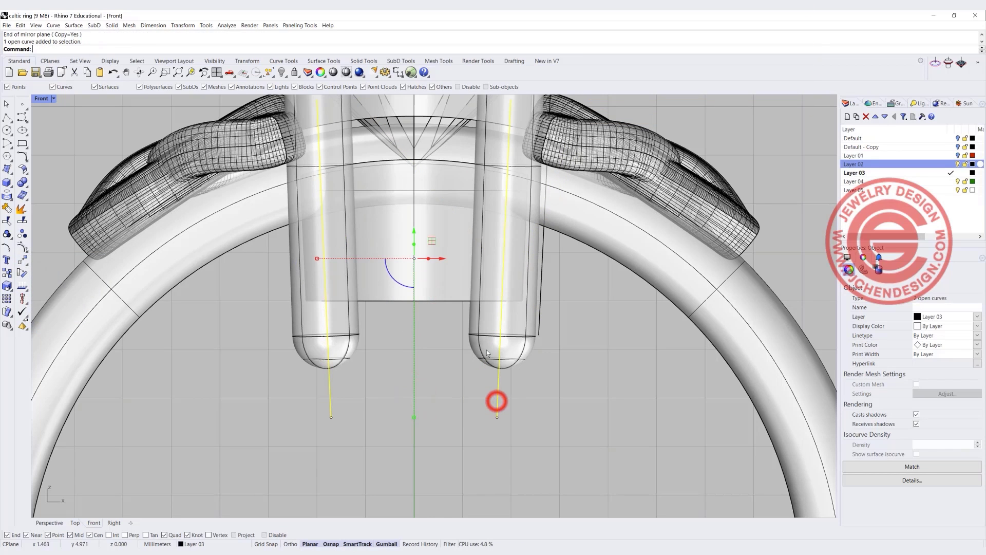
{"action": "left_click", "coordinate": [6, 221]}
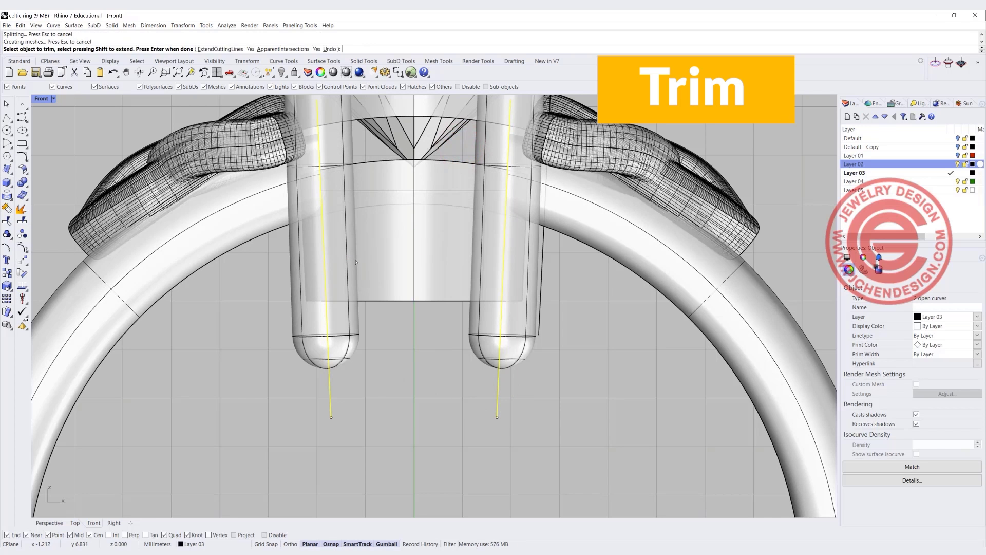
{"action": "key", "text": "Escape"}
Cap the open ends of the trimmed shank to make it a closed solid.
{"action": "scroll", "coordinate": [385, 275], "scroll_direction": "down", "scroll_amount": 5}
{"action": "left_click", "coordinate": [518, 314]}
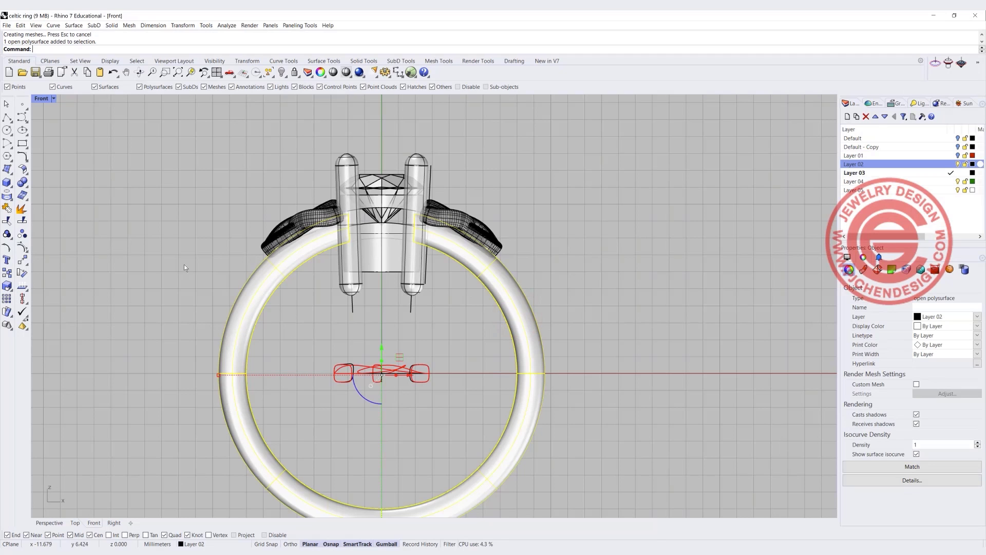
{"action": "type", "text": "cap"}
{"action": "key", "text": "Return"}
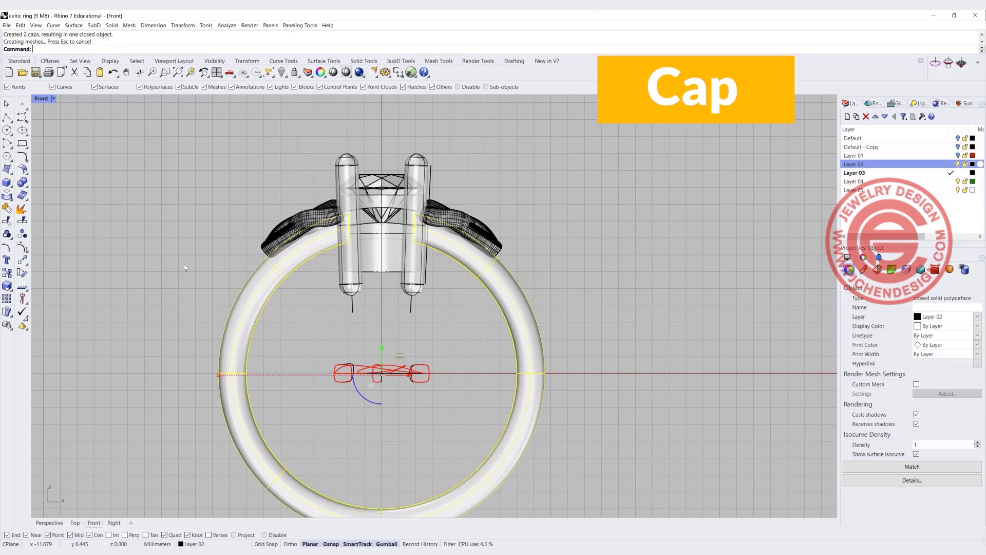
{"action": "left_click", "coordinate": [452, 334]}
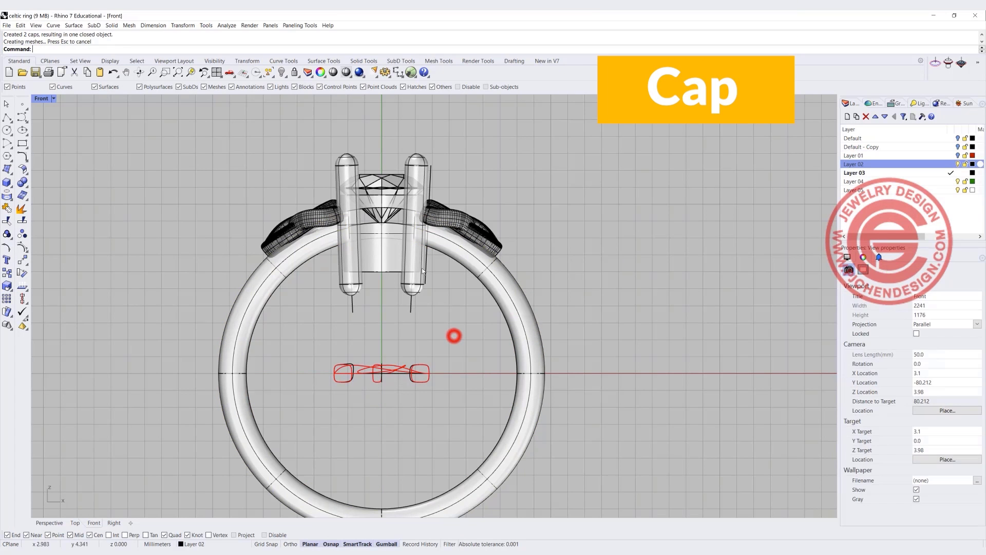
Extrude the inner finger-size circle straight to both sides as a solid cylinder extending well beyond the shank's width.
{"action": "left_click", "coordinate": [396, 239]}
{"action": "double_click", "coordinate": [44, 102]}
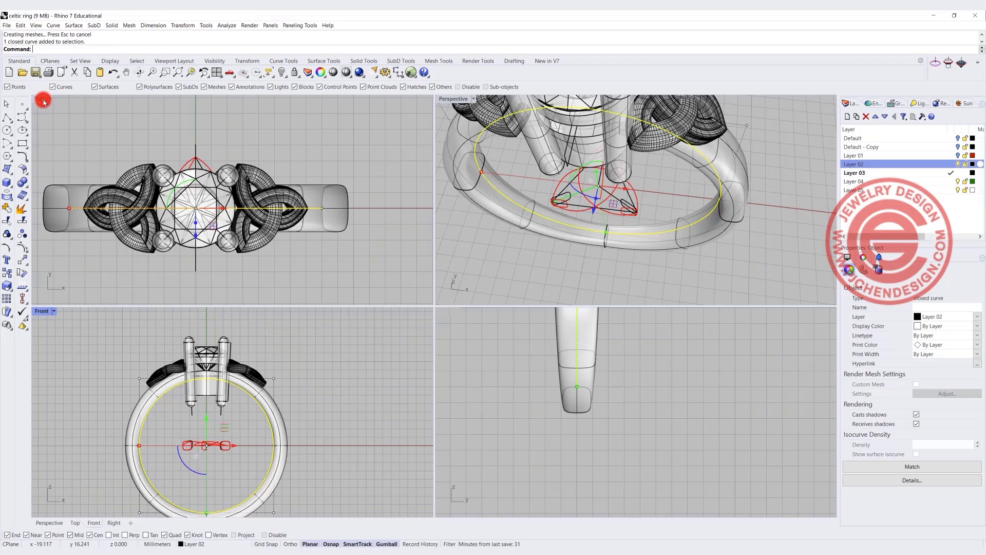
{"action": "left_click", "coordinate": [111, 25]}
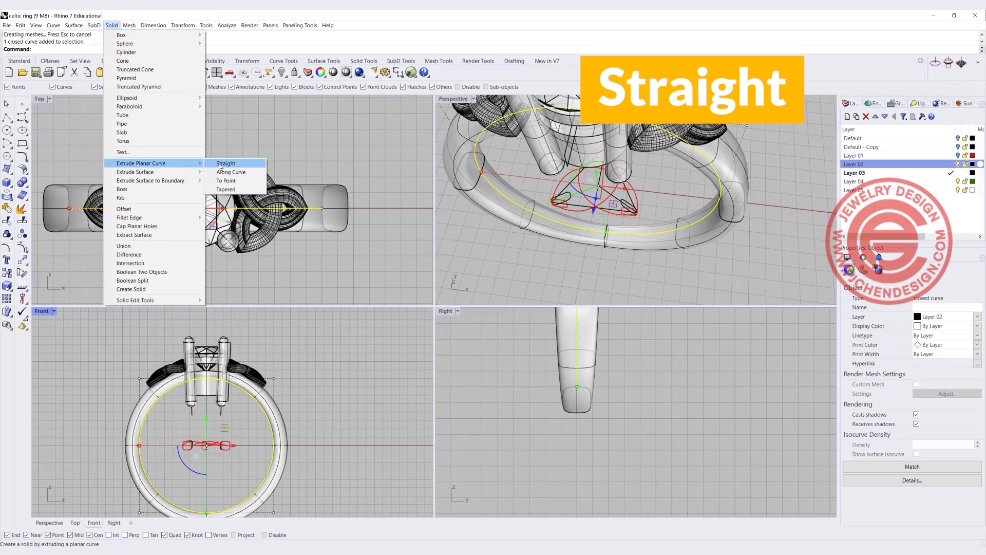
{"action": "left_click", "coordinate": [220, 165]}
{"action": "left_click", "coordinate": [239, 130]}
{"action": "left_click", "coordinate": [389, 158]}
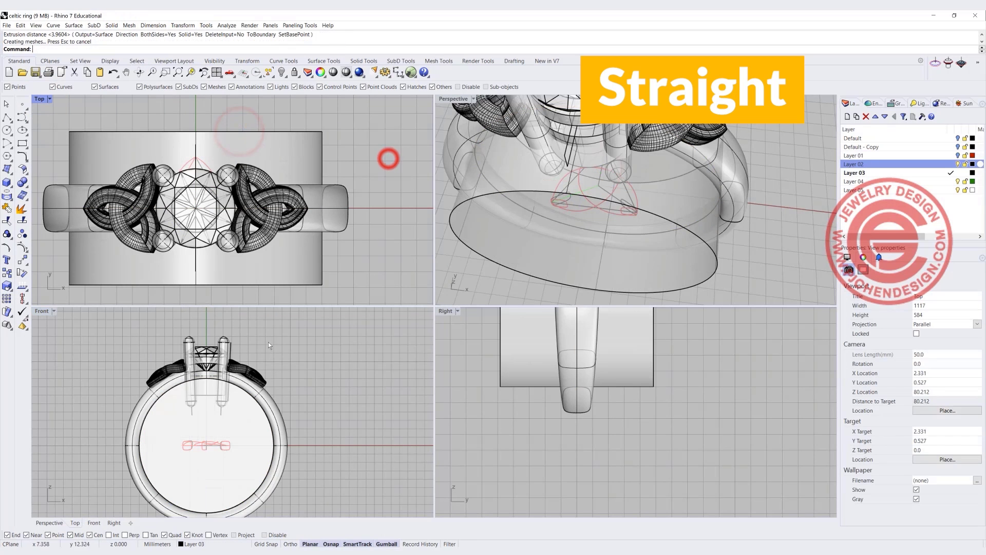
Subtract the finger-size cylinder from the four prongs and the inner setting piece with BooleanDifference.
{"action": "scroll", "coordinate": [209, 360], "scroll_direction": "up", "scroll_amount": 5}
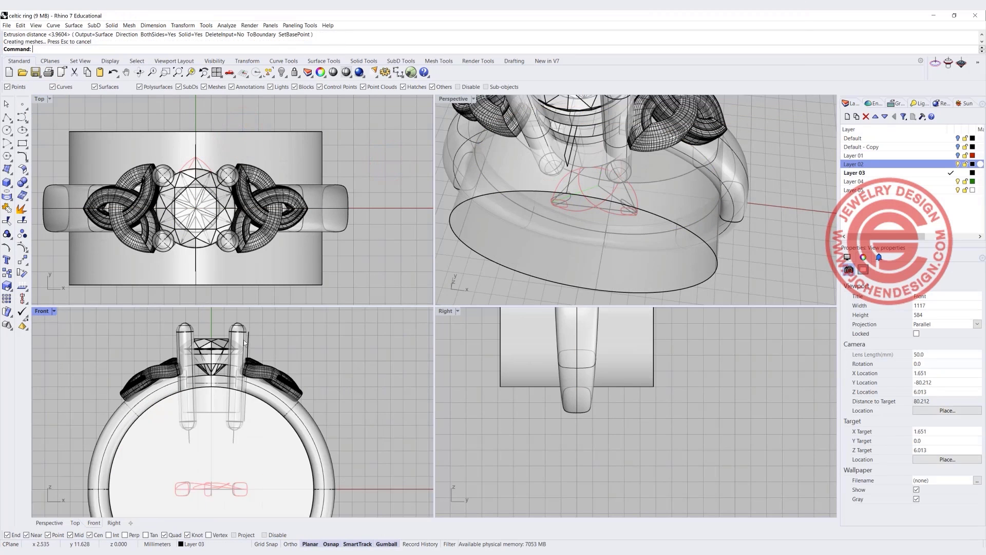
{"action": "left_click_drag", "start_coordinate": [287, 337], "coordinate": [156, 307]}
{"action": "scroll", "coordinate": [229, 381], "scroll_direction": "up", "scroll_amount": 4}
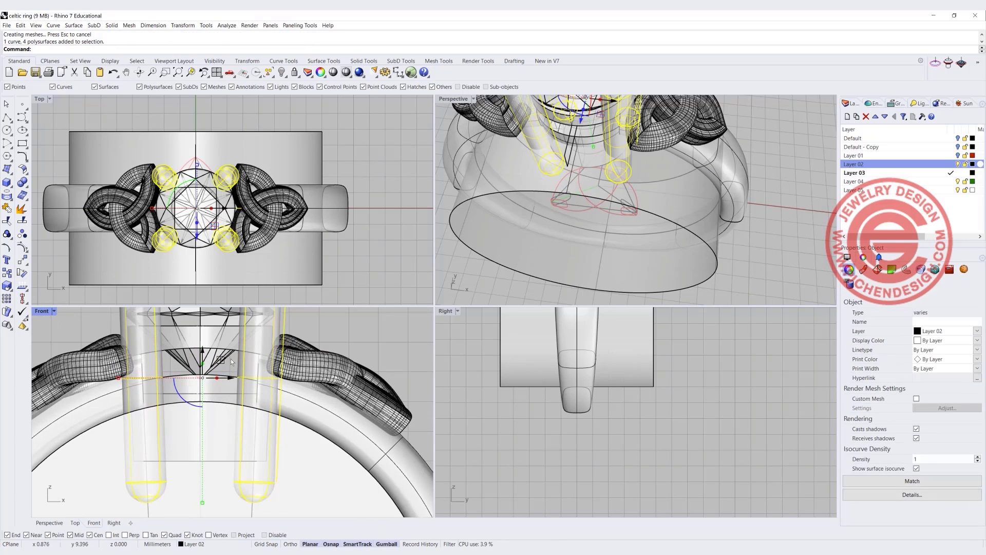
{"action": "left_click", "coordinate": [226, 384], "text": "shift"}
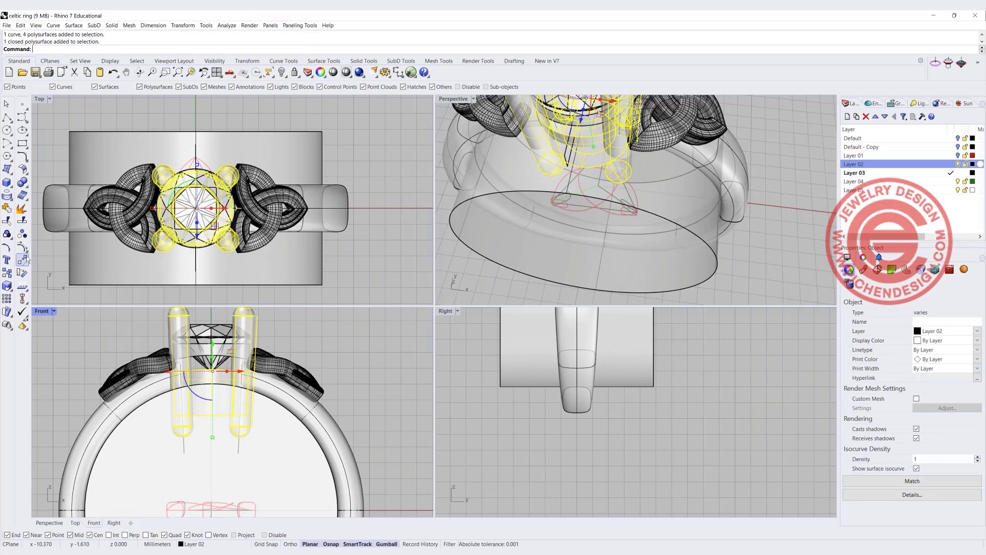
{"action": "scroll", "coordinate": [226, 384], "scroll_direction": "down", "scroll_amount": 3}
{"action": "left_click", "coordinate": [25, 238]}
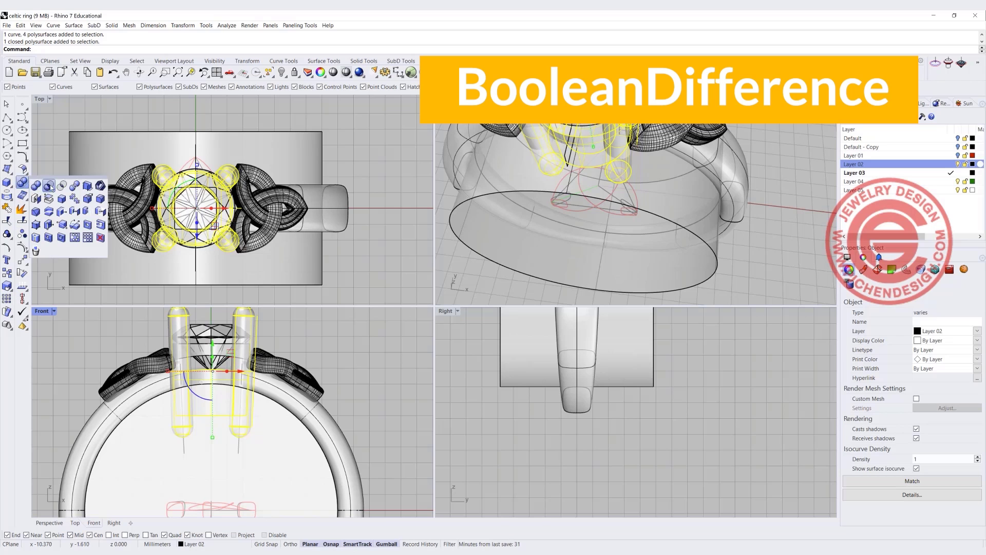
{"action": "left_click", "coordinate": [50, 184]}
{"action": "left_click", "coordinate": [276, 488]}
{"action": "right_click", "coordinate": [277, 488]}
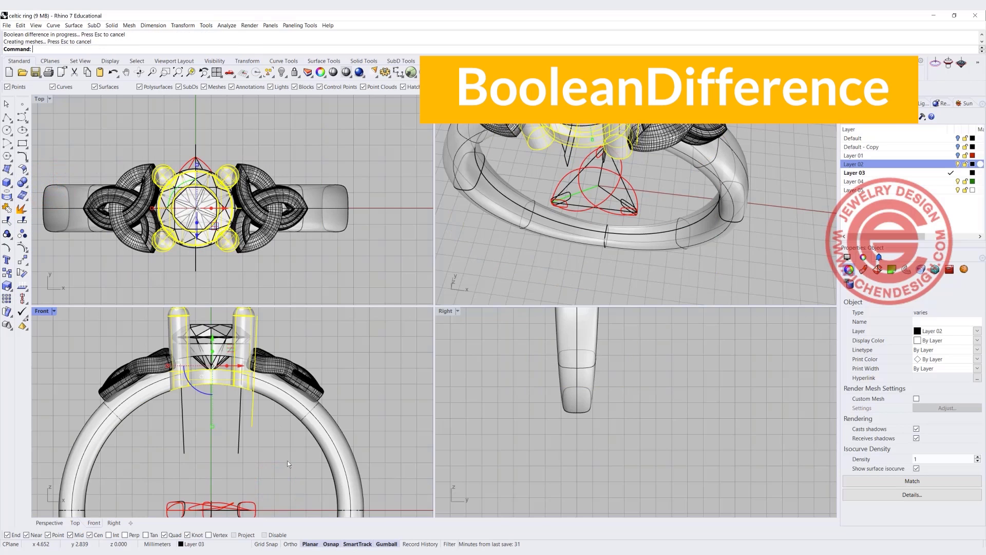
{"action": "left_click", "coordinate": [384, 404]}
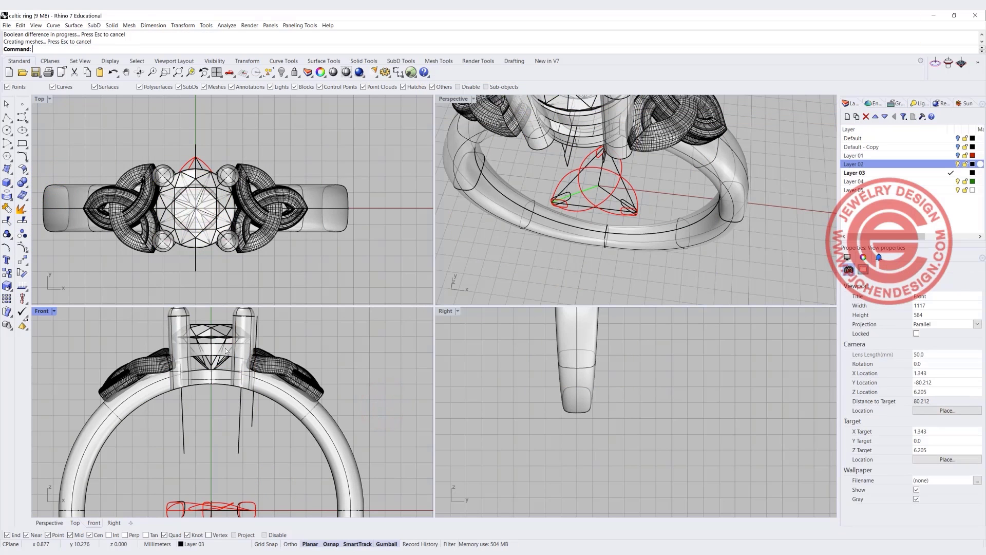
Maximize the Perspective view of the ring and set its display mode to Rendered.
{"action": "right_click_drag", "start_coordinate": [527, 227], "coordinate": [457, 211]}
{"action": "scroll", "coordinate": [239, 364], "scroll_direction": "up", "scroll_amount": 5}
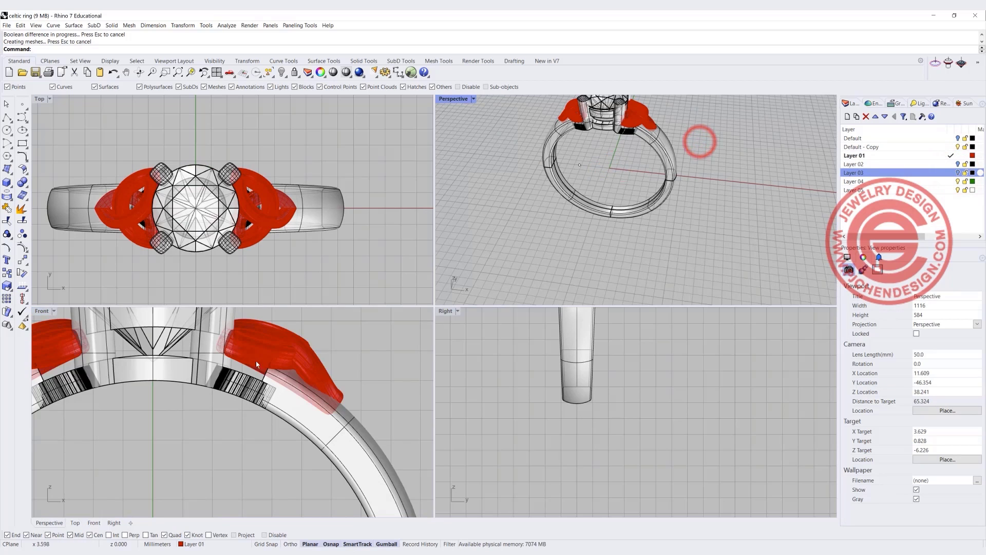
{"action": "scroll", "coordinate": [241, 391], "scroll_direction": "up", "scroll_amount": 4}
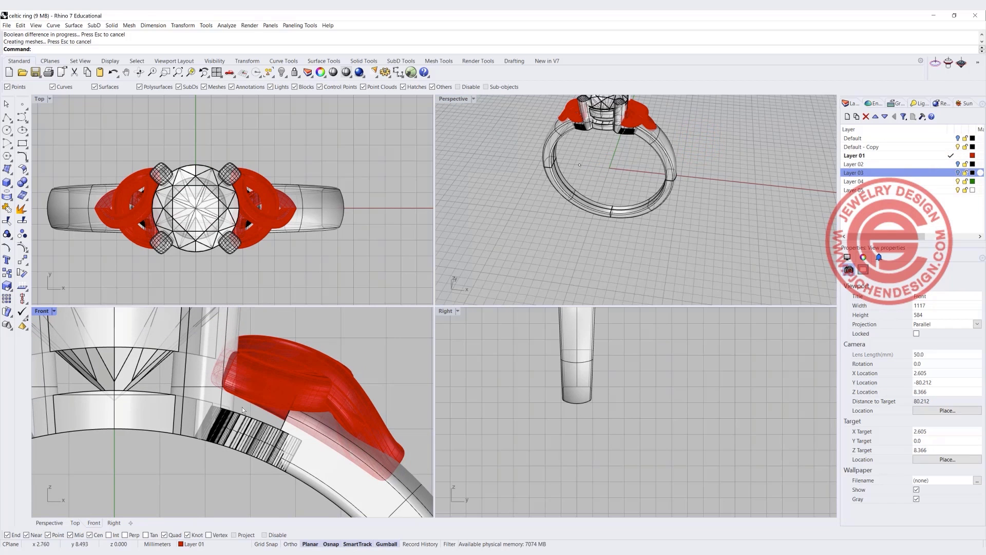
{"action": "double_click", "coordinate": [456, 99]}
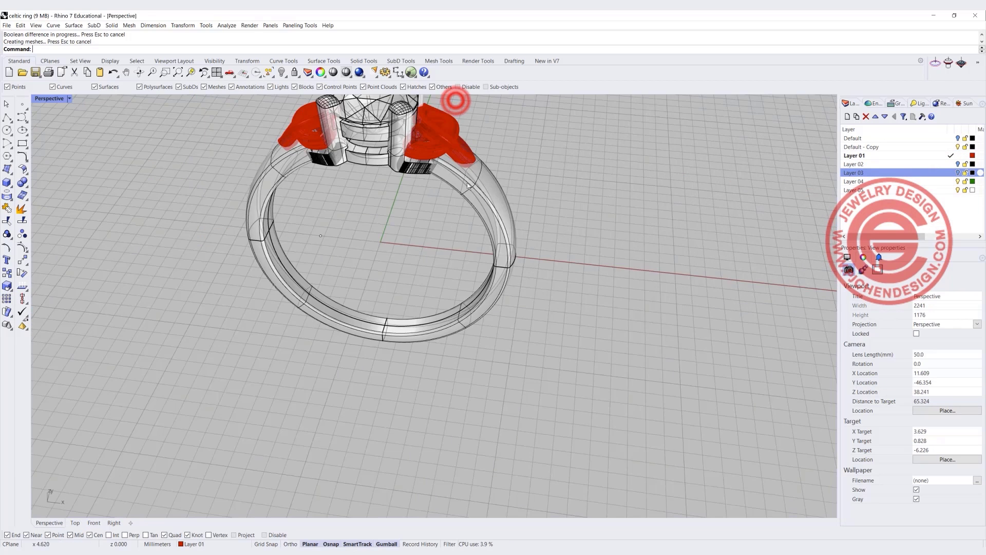
{"action": "scroll", "coordinate": [455, 98], "scroll_direction": "down", "scroll_amount": 5}
{"action": "left_click", "coordinate": [49, 98]}
{"action": "left_click", "coordinate": [60, 153]}
Examine the rendered ring from several angles, checking how the knots, prongs and shank meet around the stone.
{"action": "scroll", "coordinate": [454, 297], "scroll_direction": "up", "scroll_amount": 5}
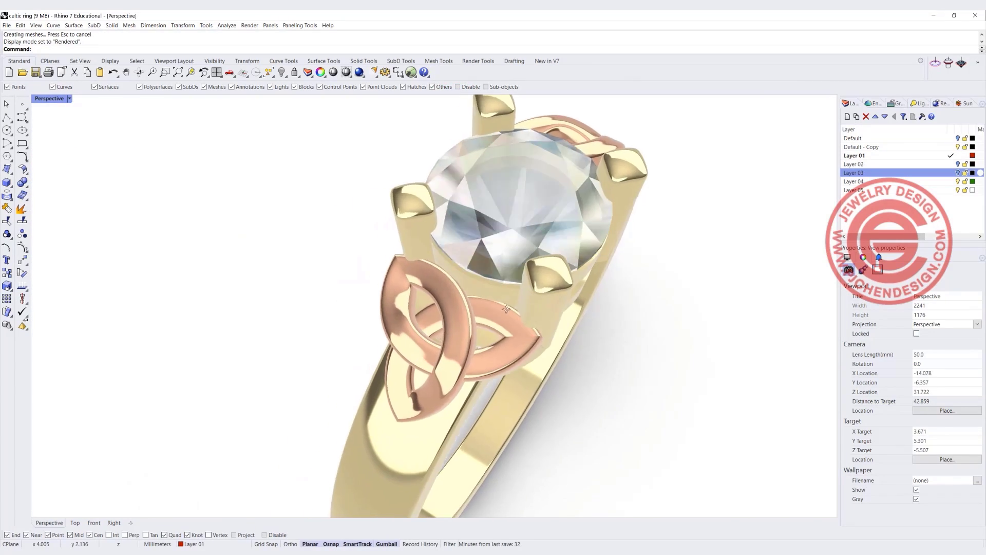
{"action": "right_click_drag", "start_coordinate": [454, 297], "coordinate": [309, 364]}
{"action": "scroll", "coordinate": [308, 364], "scroll_direction": "down", "scroll_amount": 3}
{"action": "scroll", "coordinate": [392, 311], "scroll_direction": "up", "scroll_amount": 3}
{"action": "right_click_drag", "start_coordinate": [393, 311], "coordinate": [427, 201]}
{"action": "scroll", "coordinate": [428, 202], "scroll_direction": "up", "scroll_amount": 3}
{"action": "left_click", "coordinate": [473, 205]}
{"action": "left_click", "coordinate": [510, 249]}
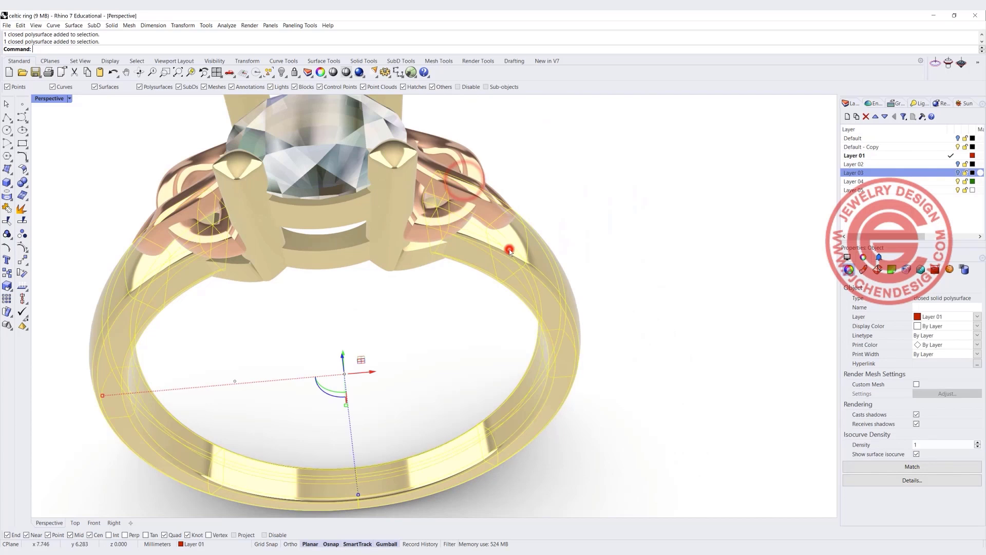
{"action": "left_click", "coordinate": [627, 239]}
{"action": "scroll", "coordinate": [513, 280], "scroll_direction": "down", "scroll_amount": 3}
{"action": "right_click_drag", "start_coordinate": [493, 289], "coordinate": [426, 245]}
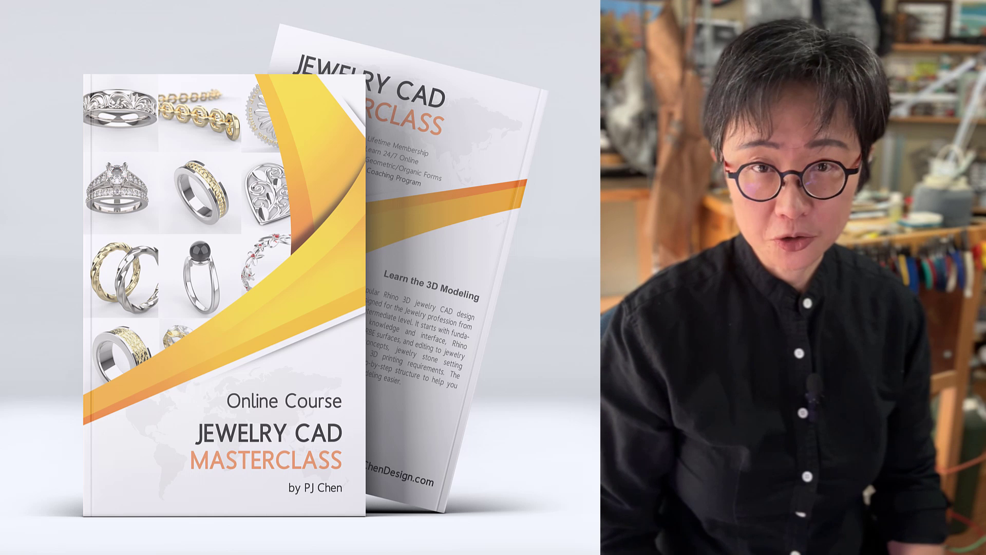